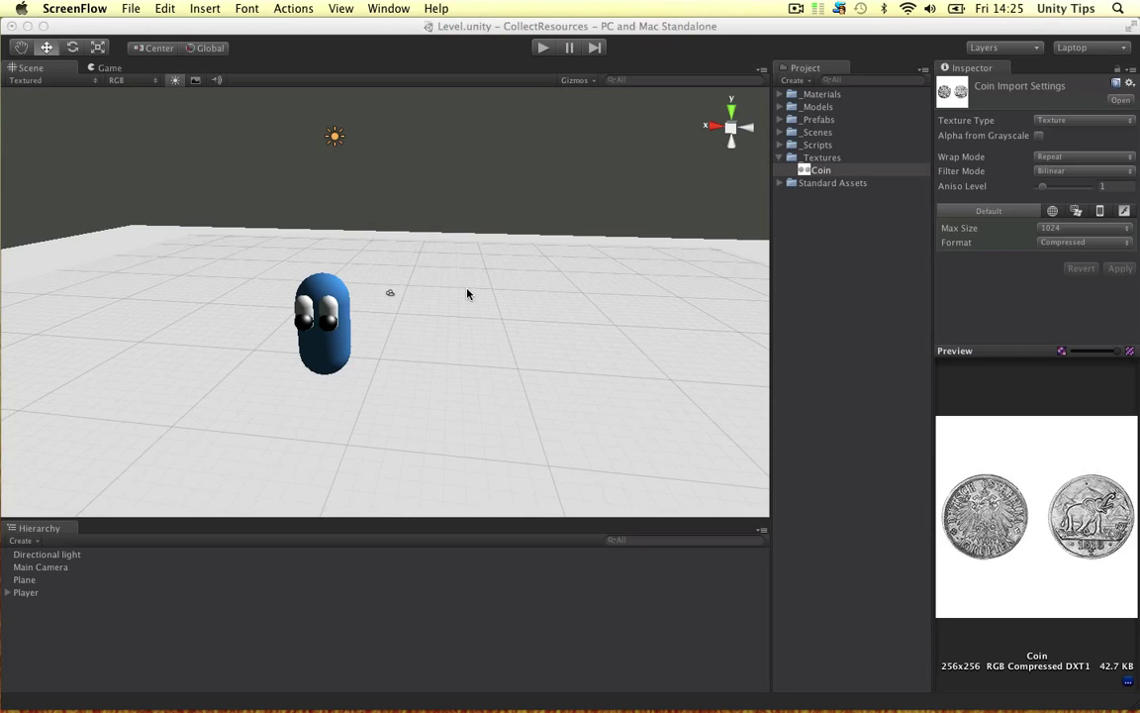
Look over the level with the player on its plane, run the game briefly to preview it, and stop it
alt+drag(278, 256, 447, 264)
scroll(414, 290, down, 5)
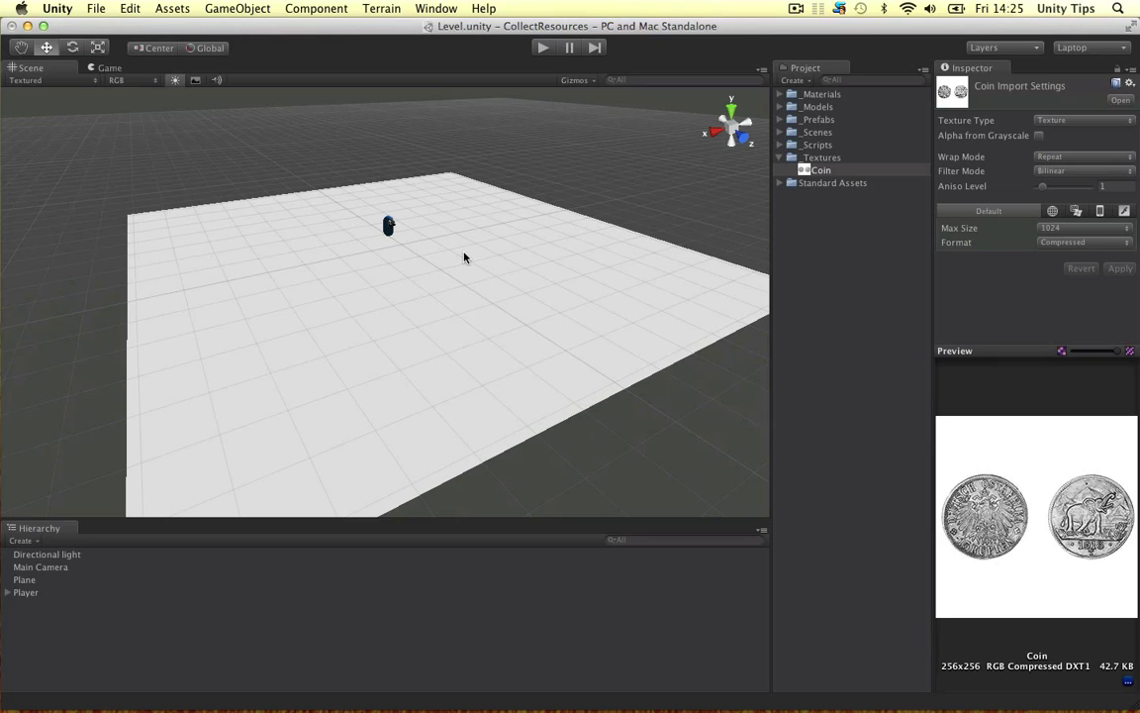
click(543, 48)
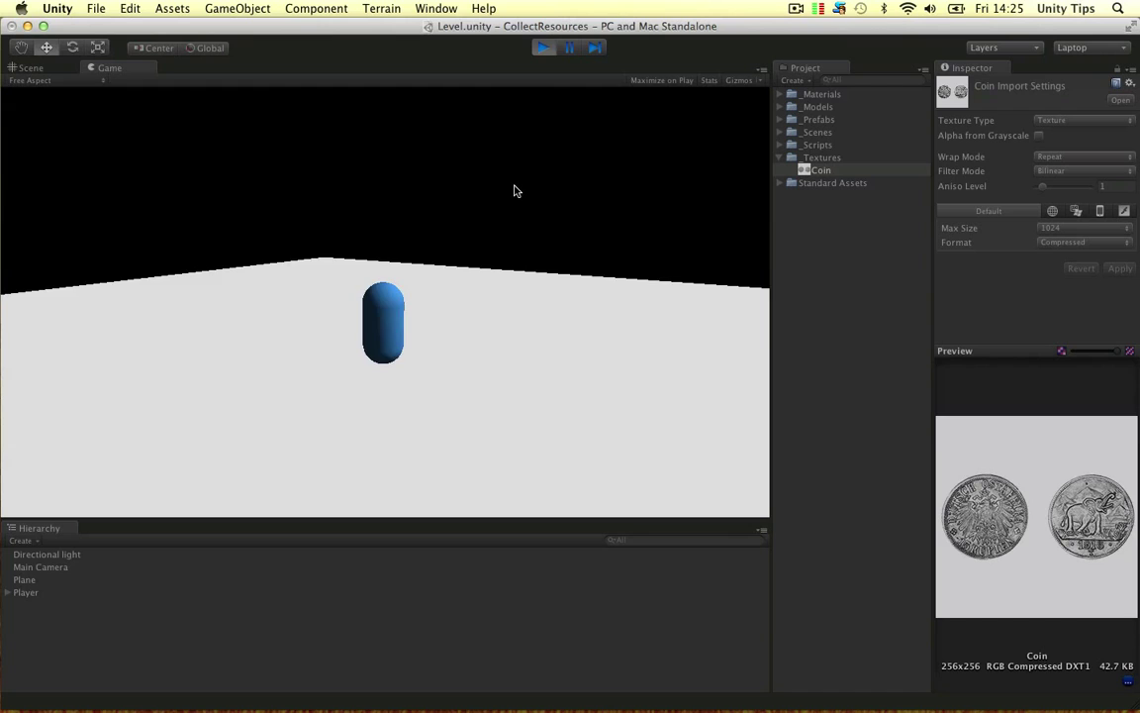
click(543, 48)
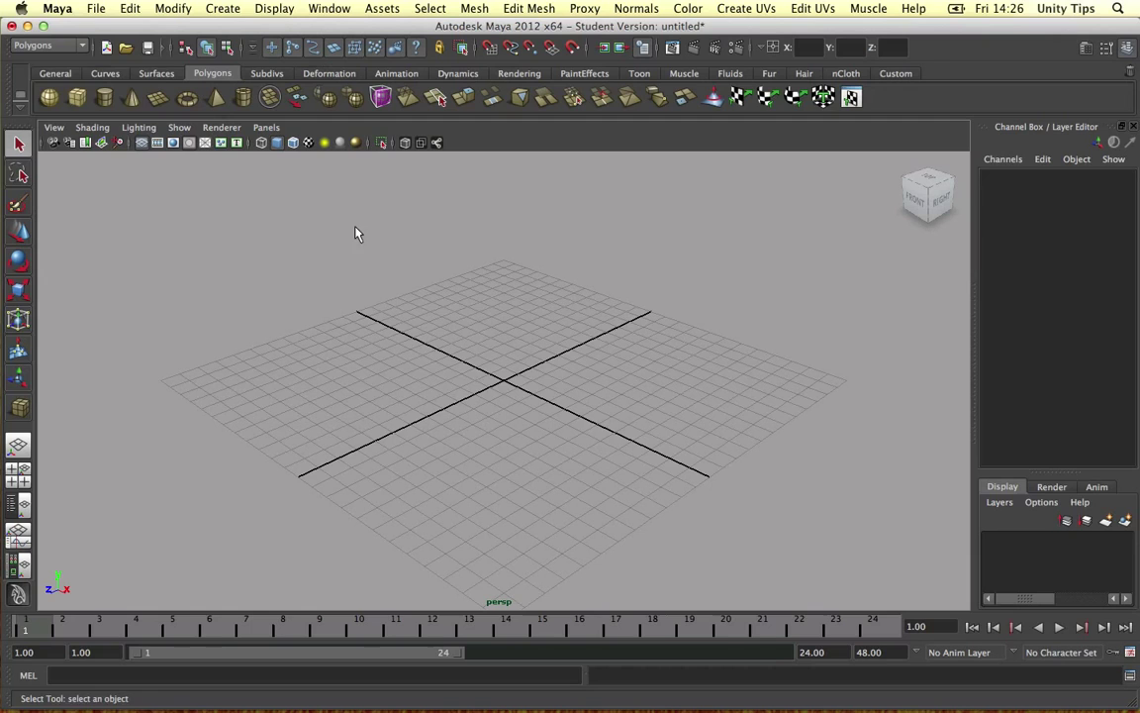
Switch to Maya and save the preferences with the linear working unit set to meter
click(61, 9)
click(80, 51)
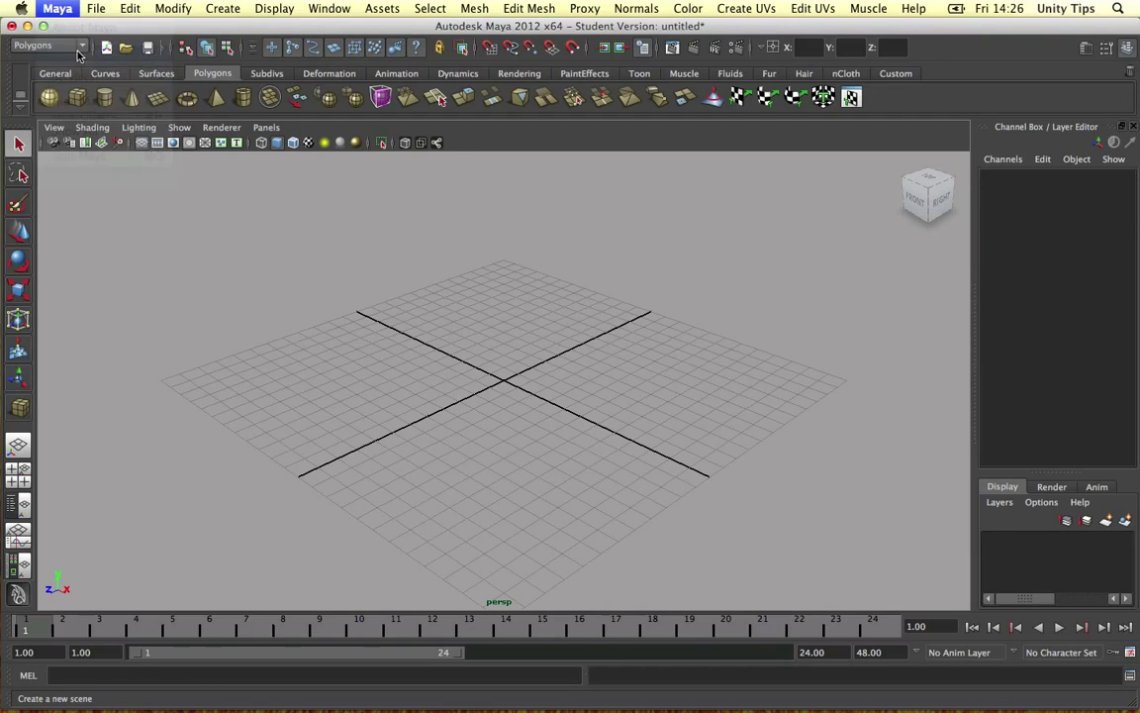
click(344, 352)
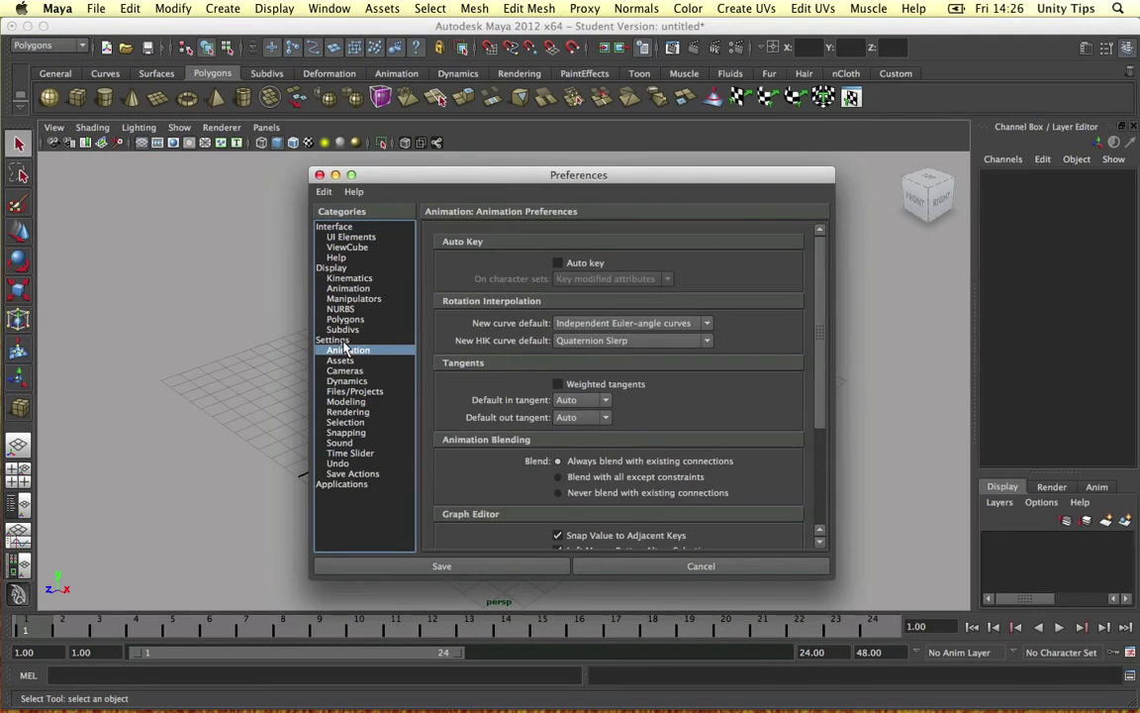
click(333, 339)
click(579, 310)
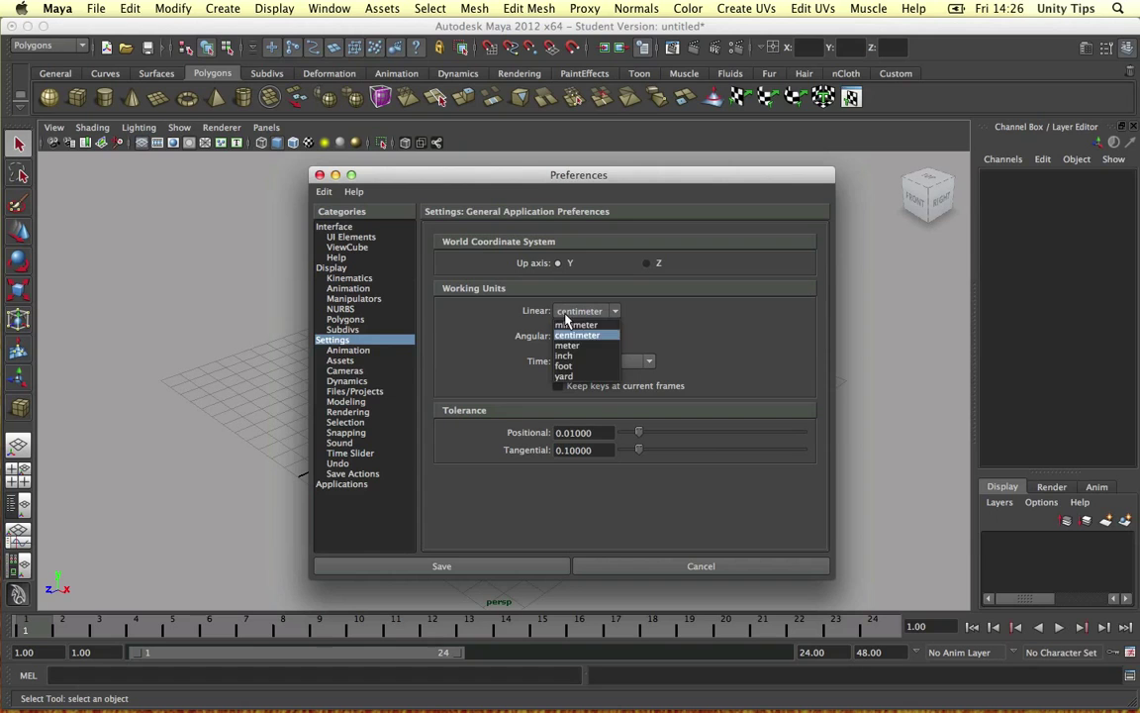
click(574, 344)
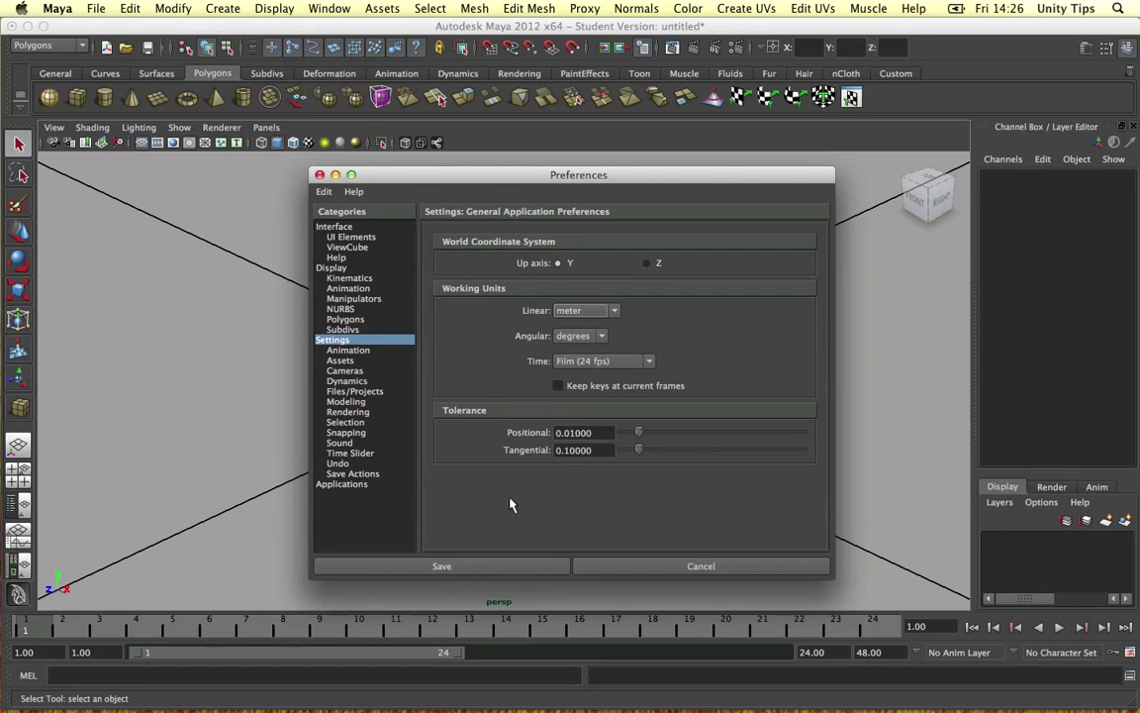
click(441, 566)
scroll(544, 404, down, 5)
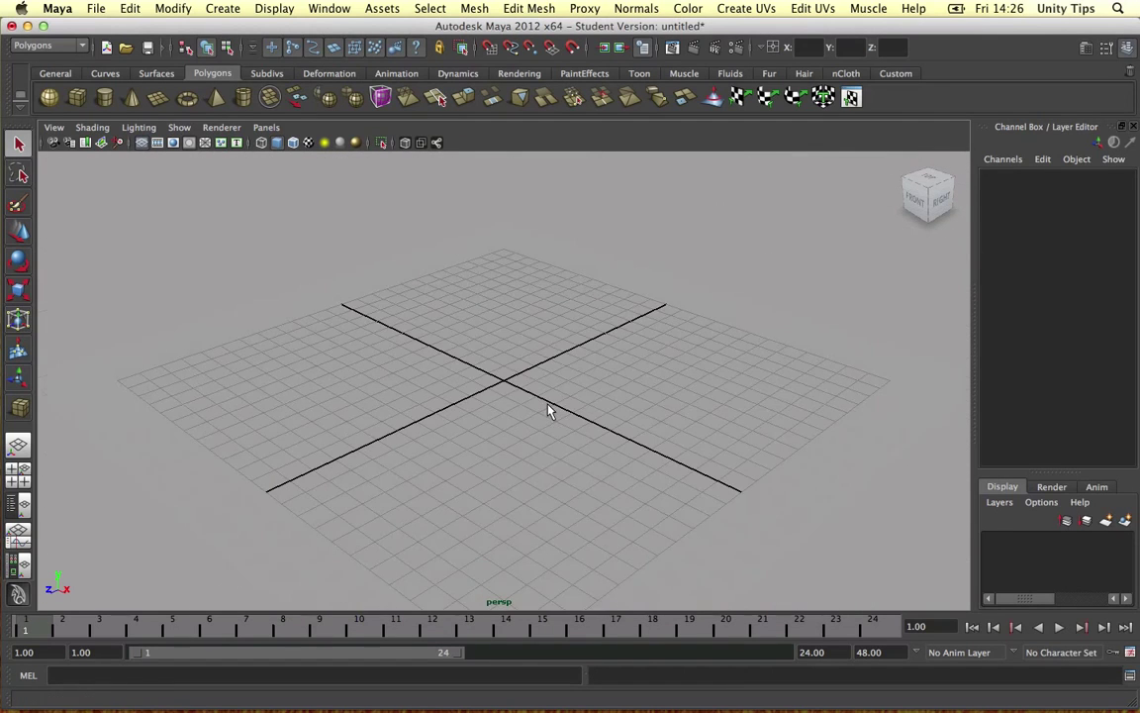
alt+drag(552, 412, 488, 396)
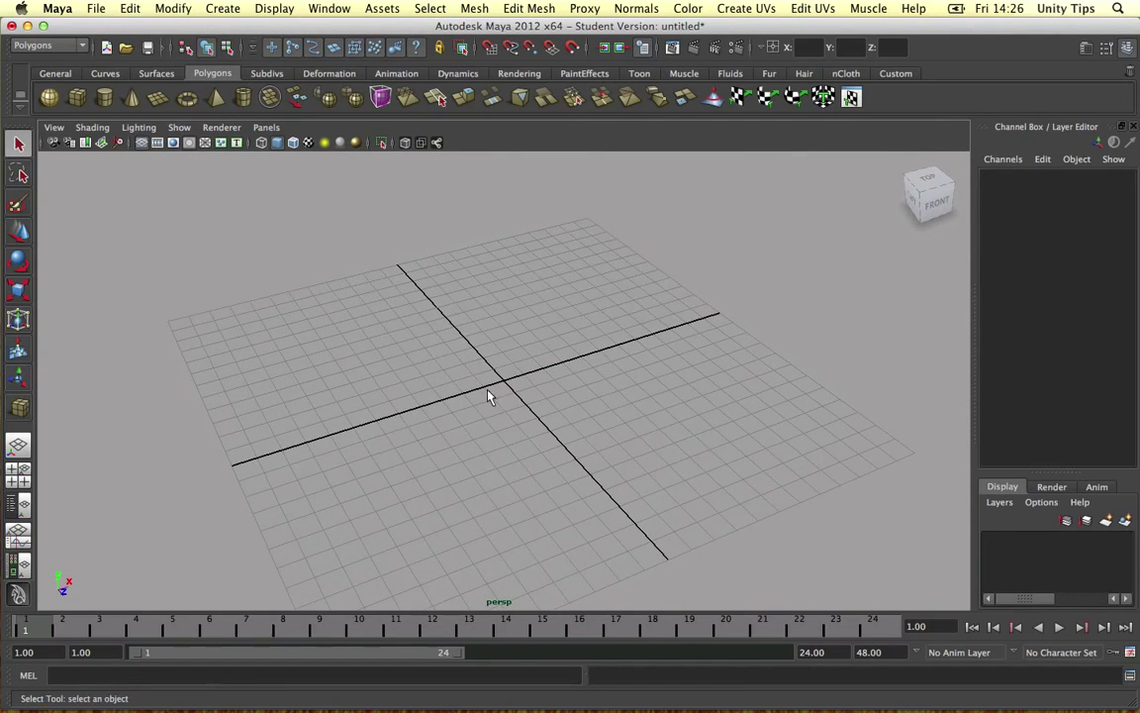
click(104, 96)
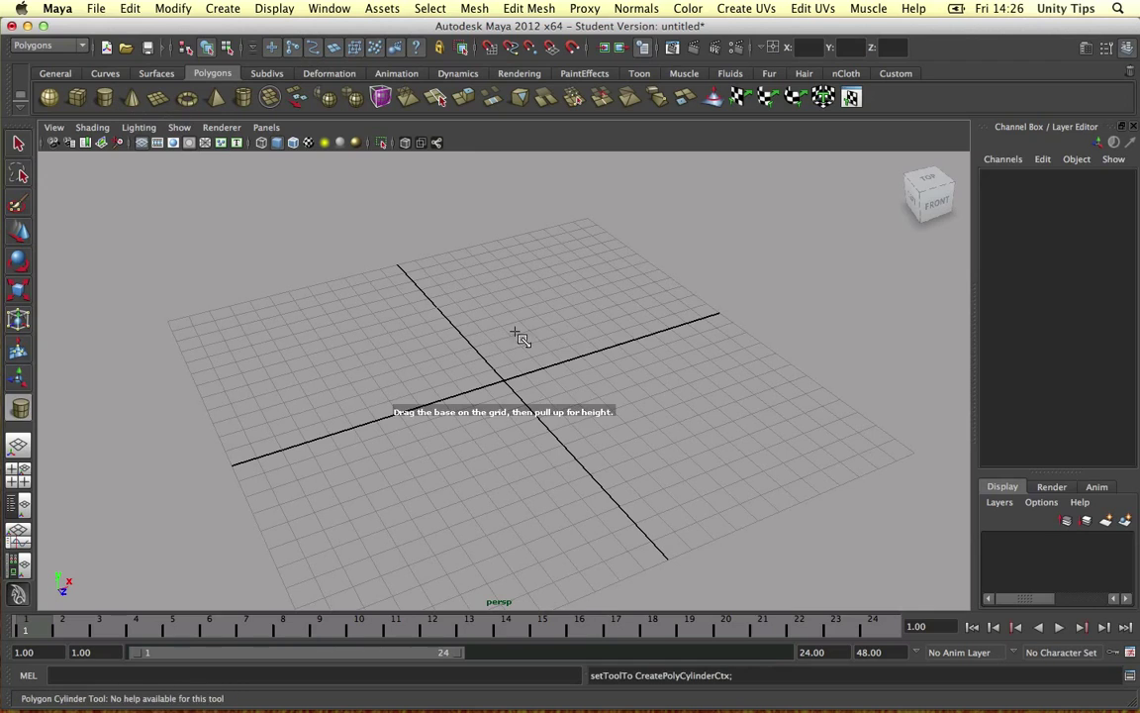
click(522, 339)
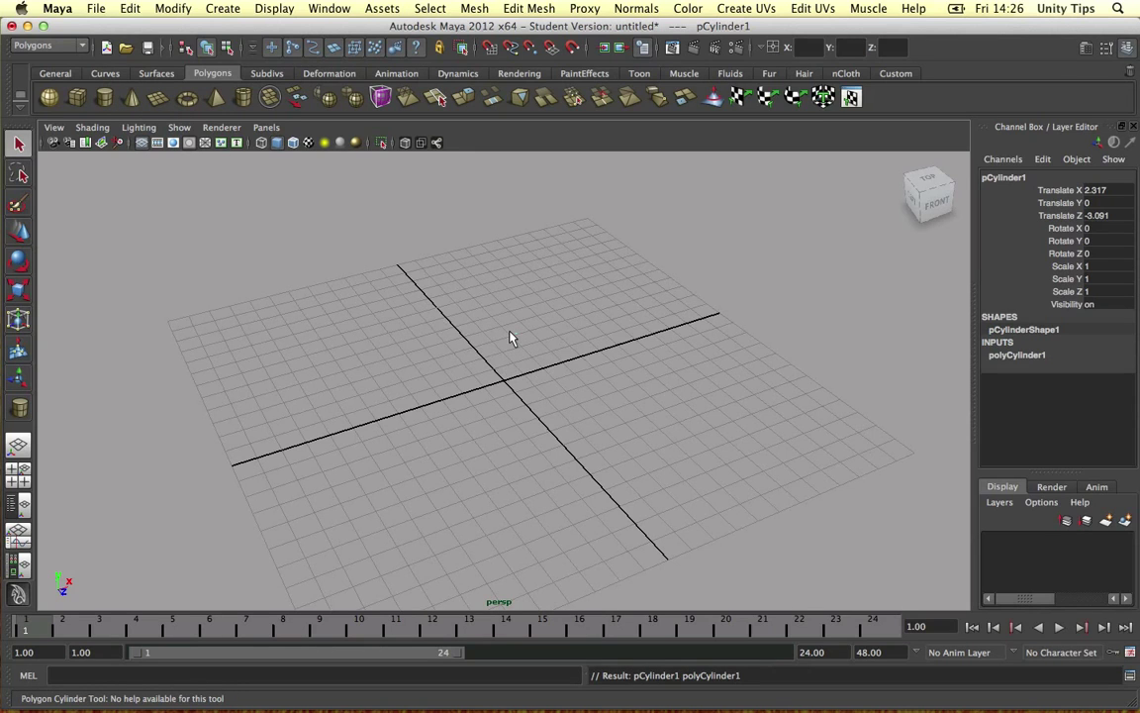
key(ctrl+z)
Draw a wide, flat polygon cylinder on the grid at about X 4.13, Z -1.89, and raise it to about Y 2.84
click(104, 96)
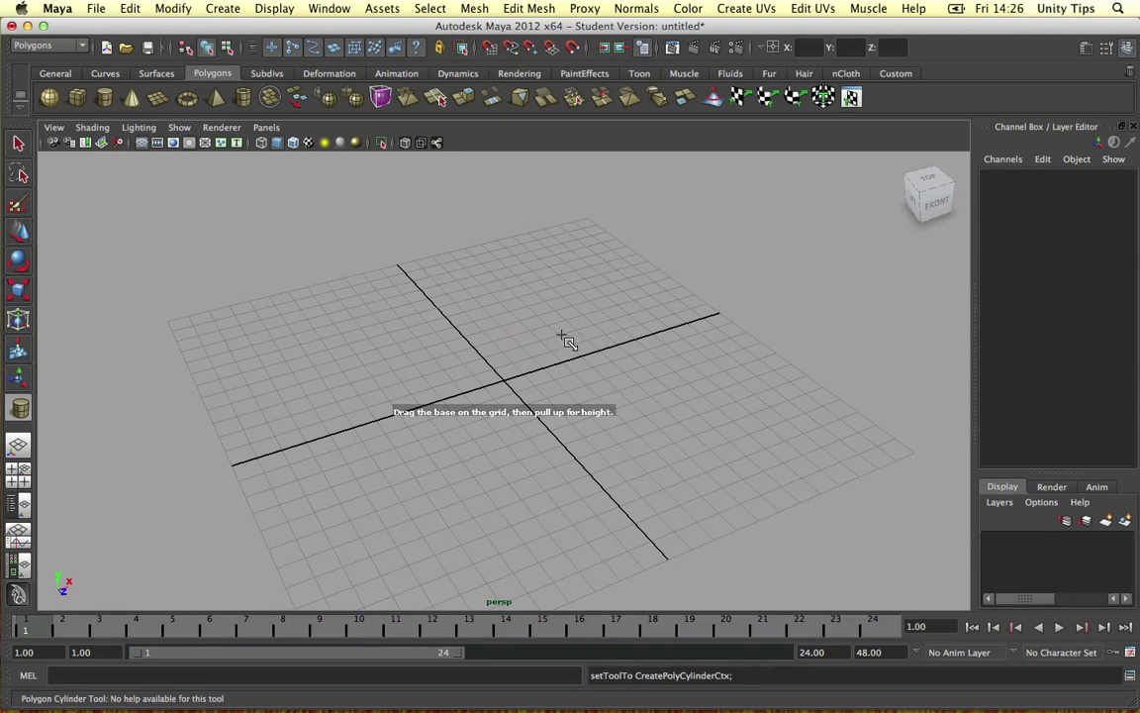
drag(565, 340, 451, 314)
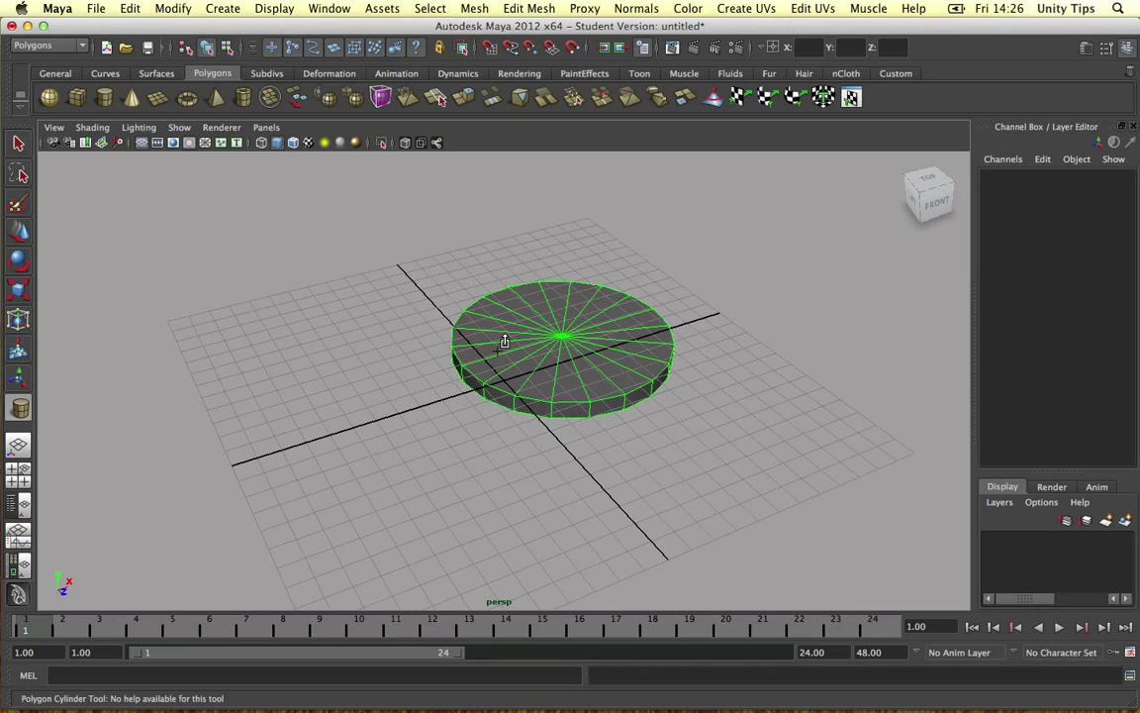
drag(498, 350, 499, 351)
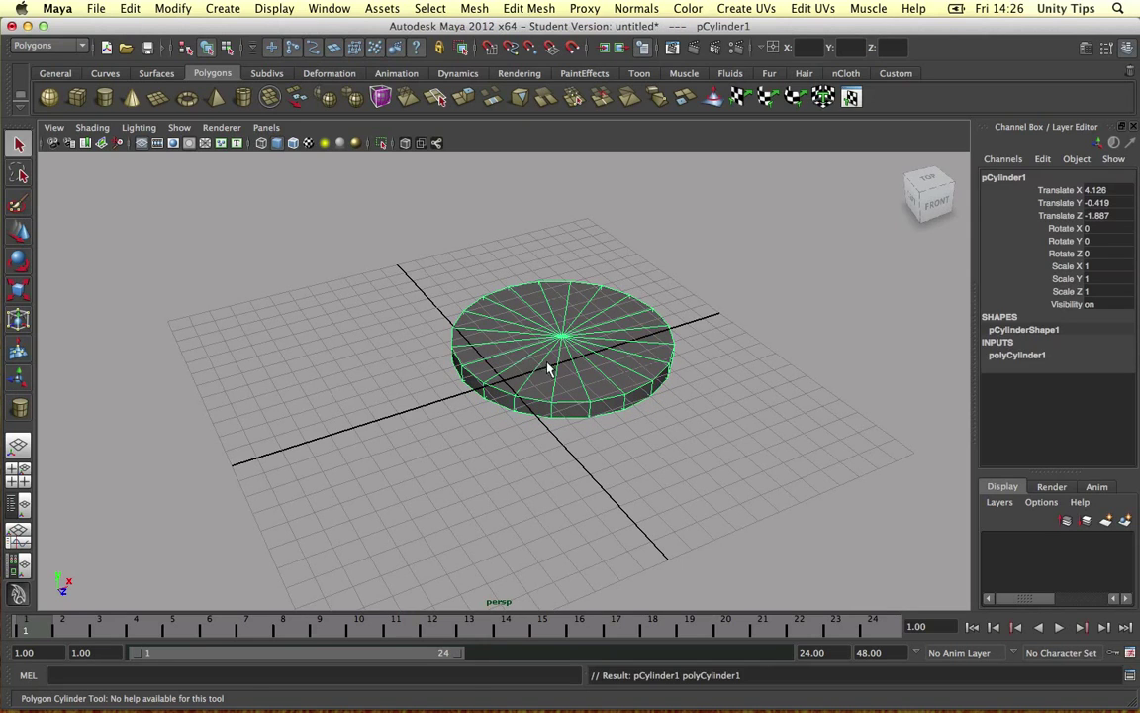
key(w)
drag(563, 299, 567, 238)
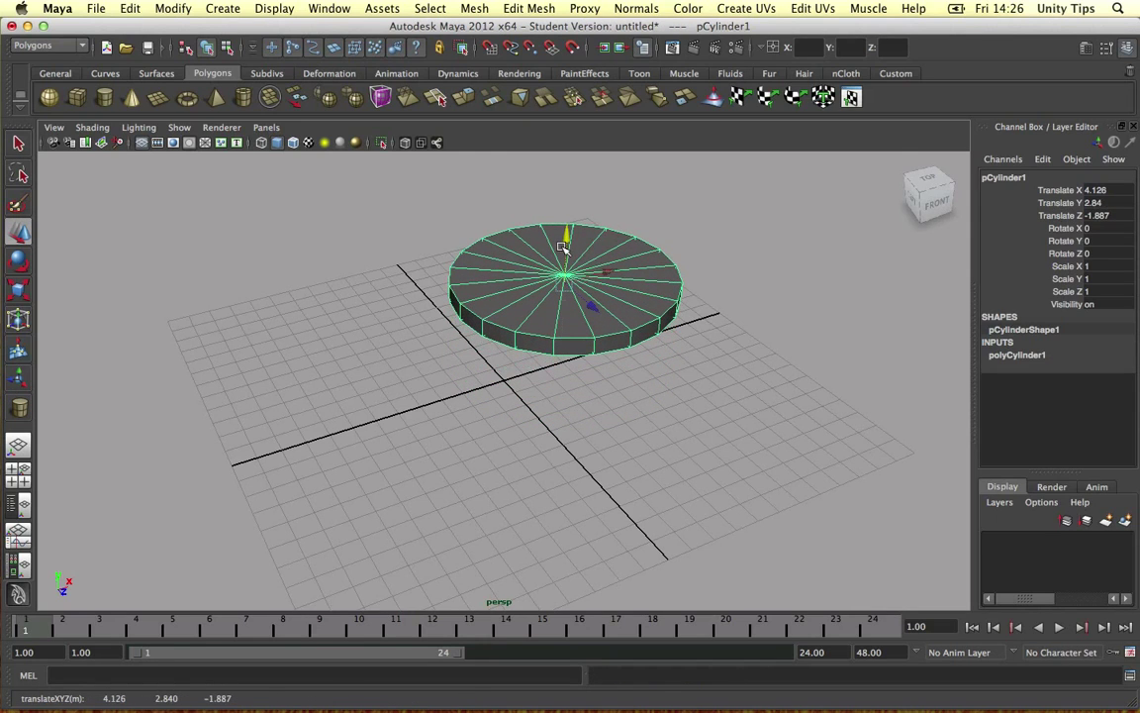
Stand the cylinder upright by setting its rotation to 90 on X and 0 on Y
click(1094, 241)
text(90)
key(Return)
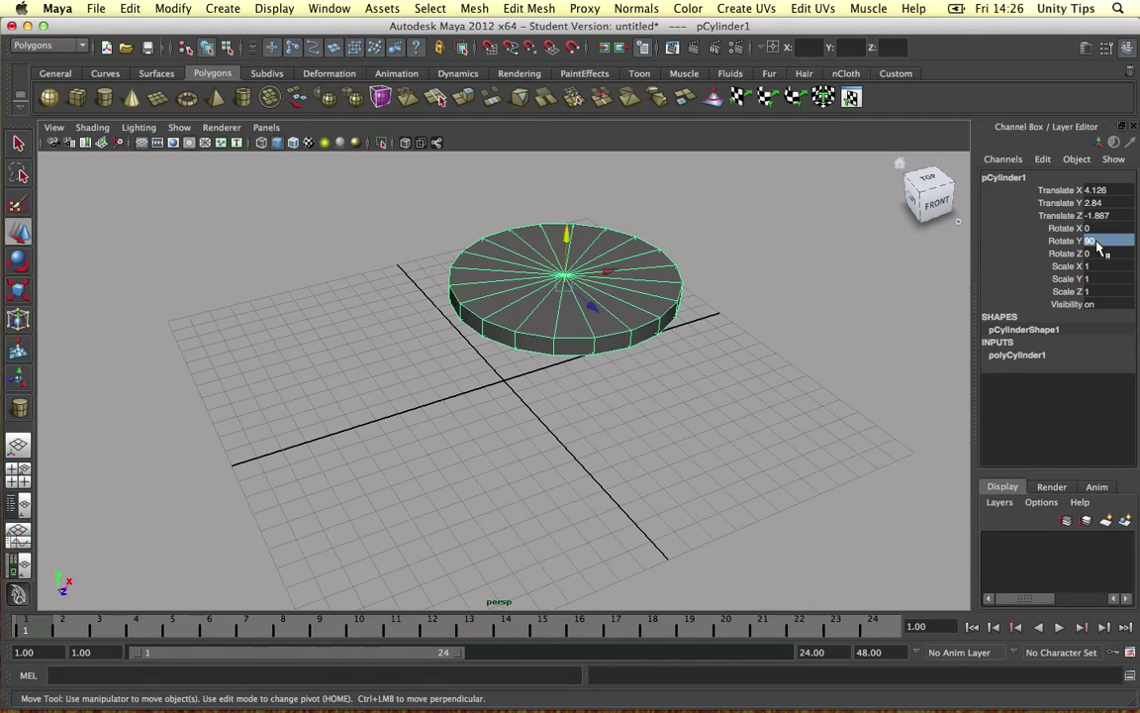
click(1097, 228)
text(90)
key(Return)
click(1099, 241)
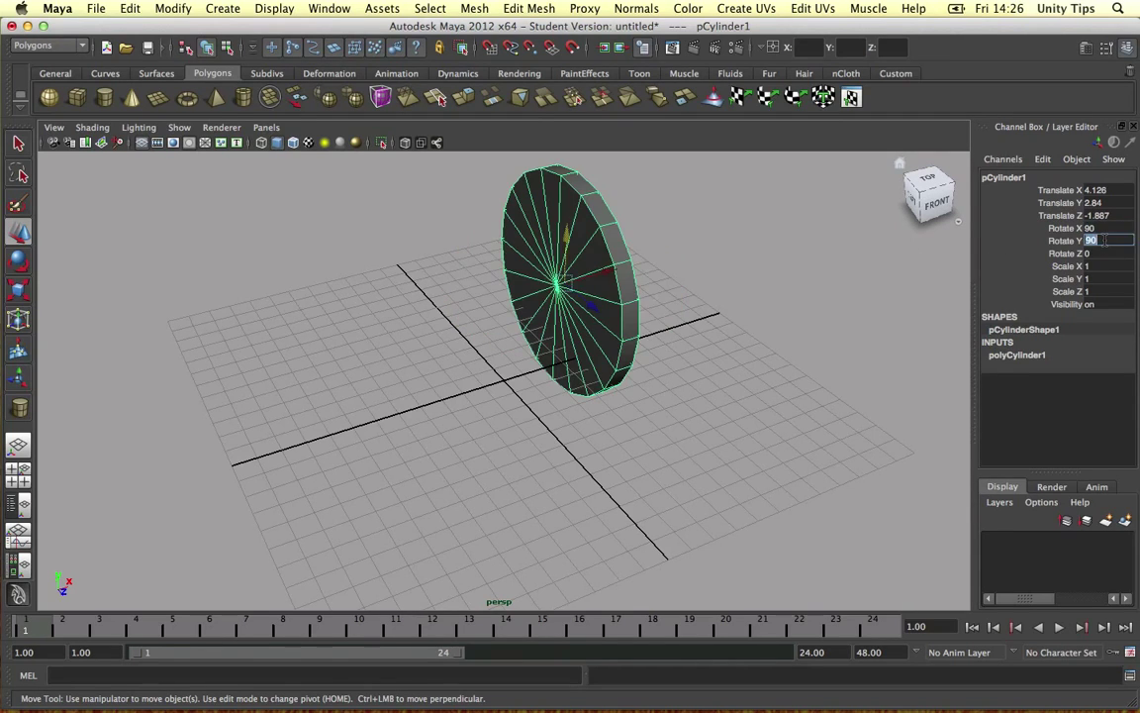
text(0)
key(Return)
Move the upright disc to about X -0.11, Y 3.6, Z -0.48 and scale it uniformly to about 0.45
mouse_move(535, 335)
alt+mouse_down()
mouse_move(514, 334)
mouse_move(642, 349)
mouse_move(543, 358)
alt+mouse_up()
drag(562, 286, 589, 295)
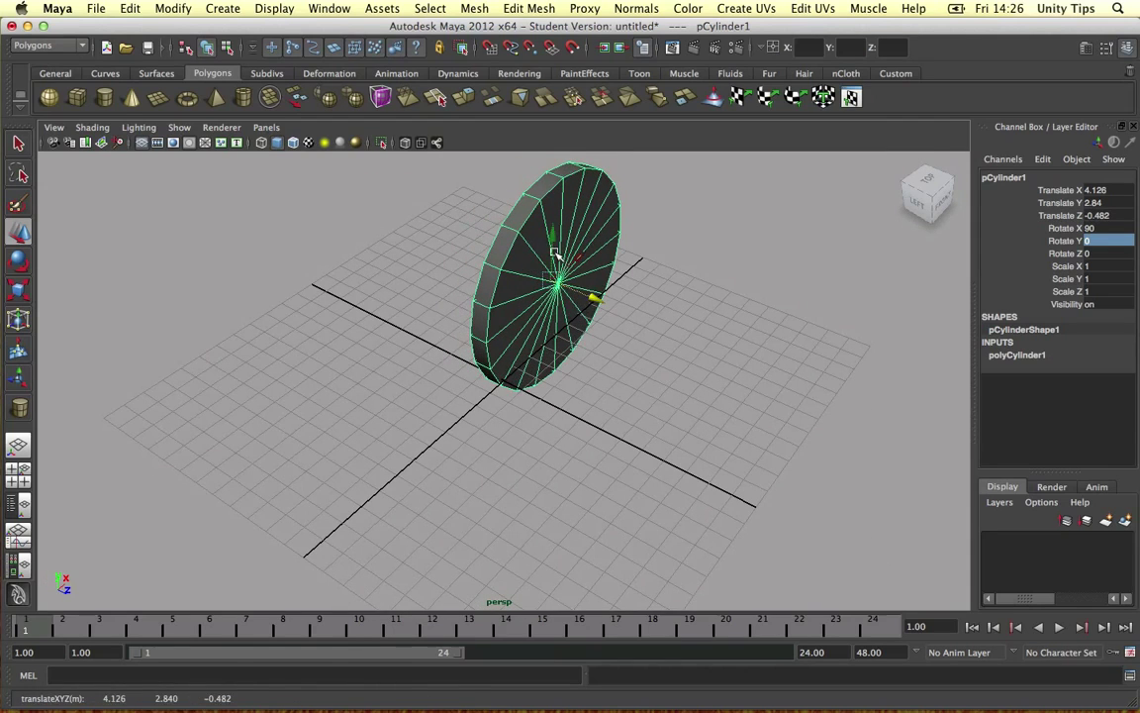
drag(556, 248, 399, 438)
key(r)
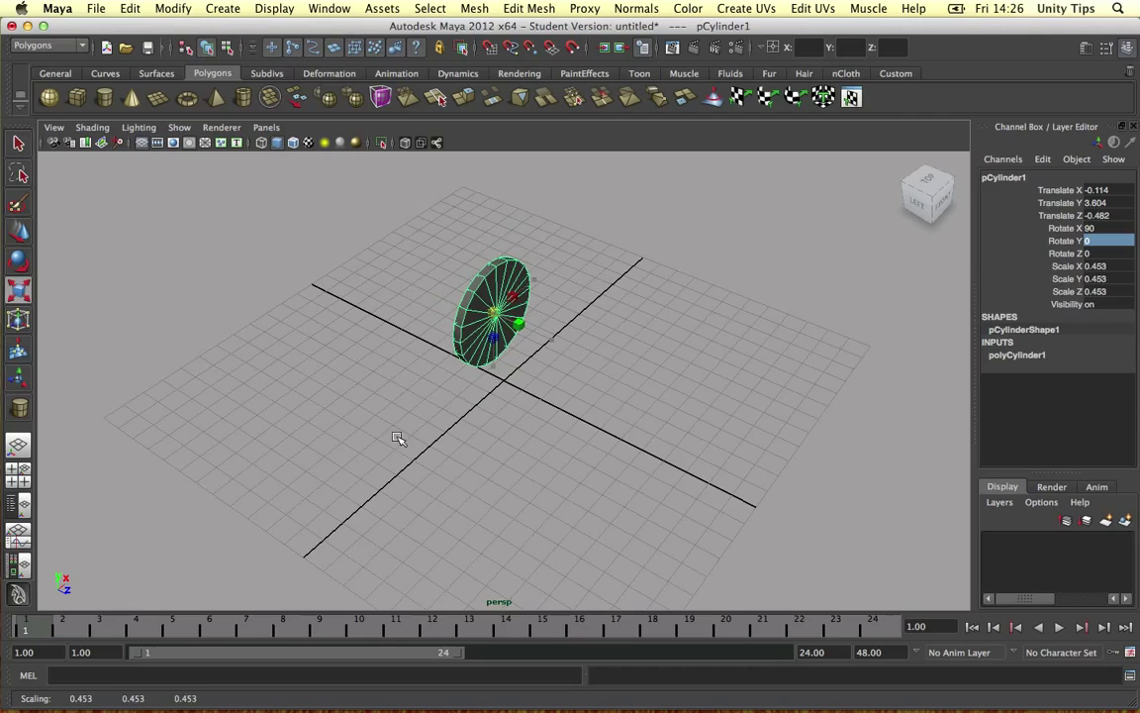
click(353, 377)
Assign a new Lambert material to the coin cylinder
alt+drag(353, 376, 553, 331)
alt+right_drag(552, 331, 580, 359)
alt+drag(580, 359, 540, 330)
click(539, 331)
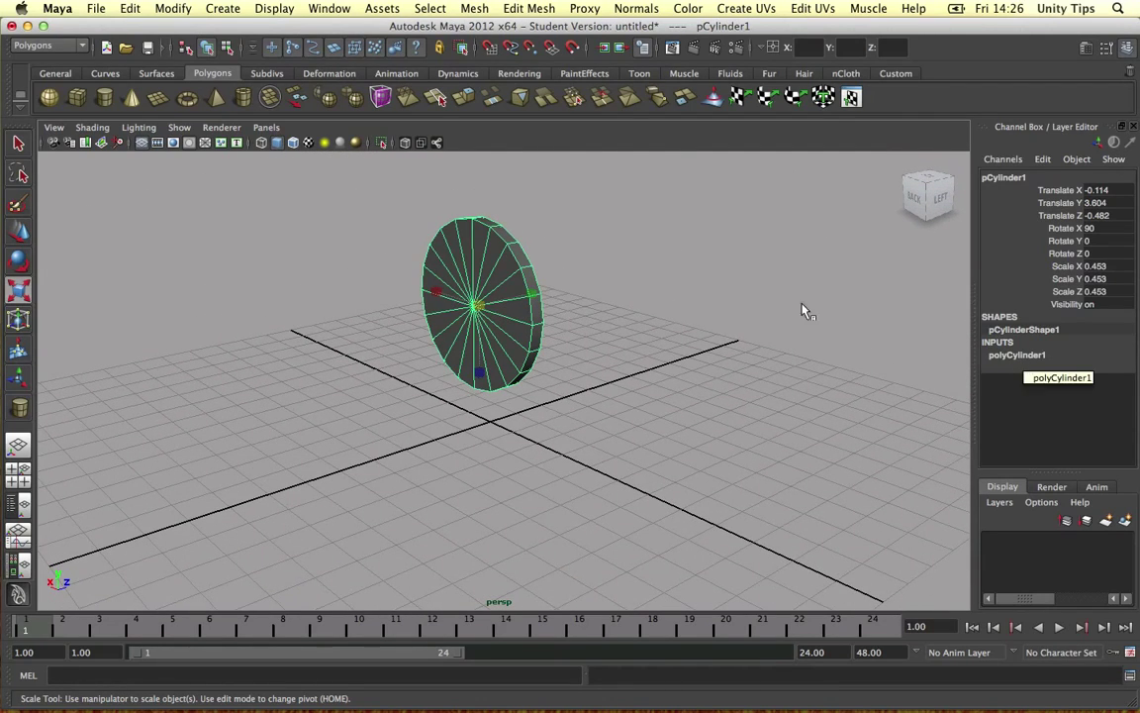
right_click(486, 272)
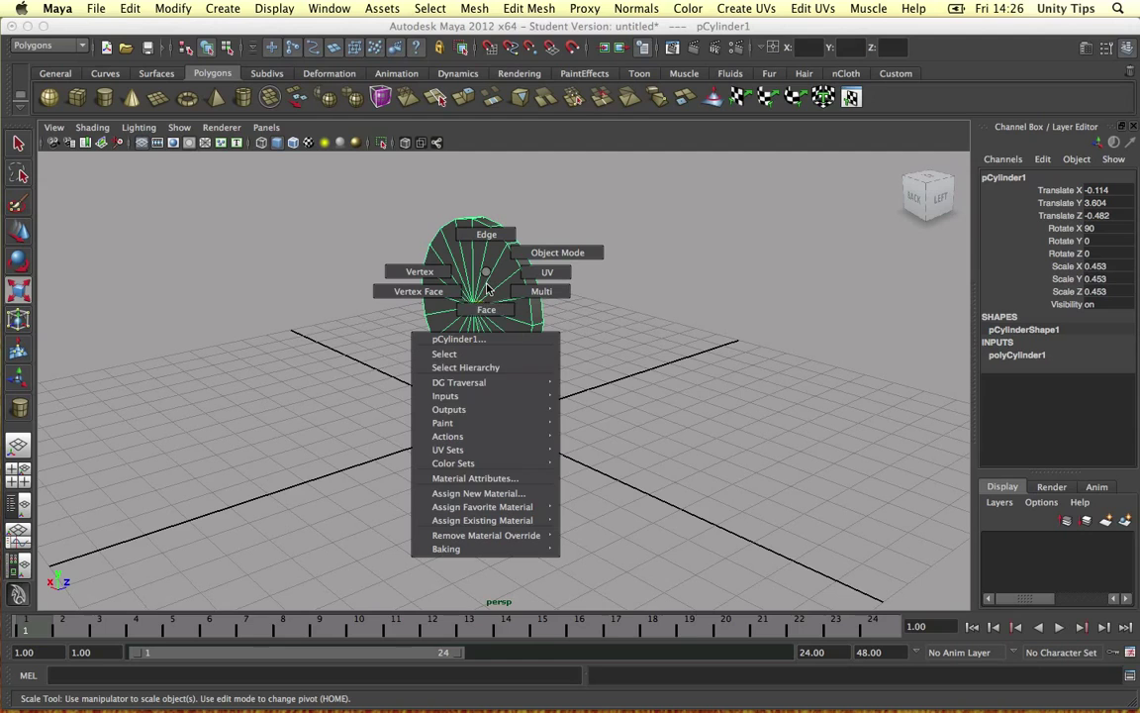
click(499, 500)
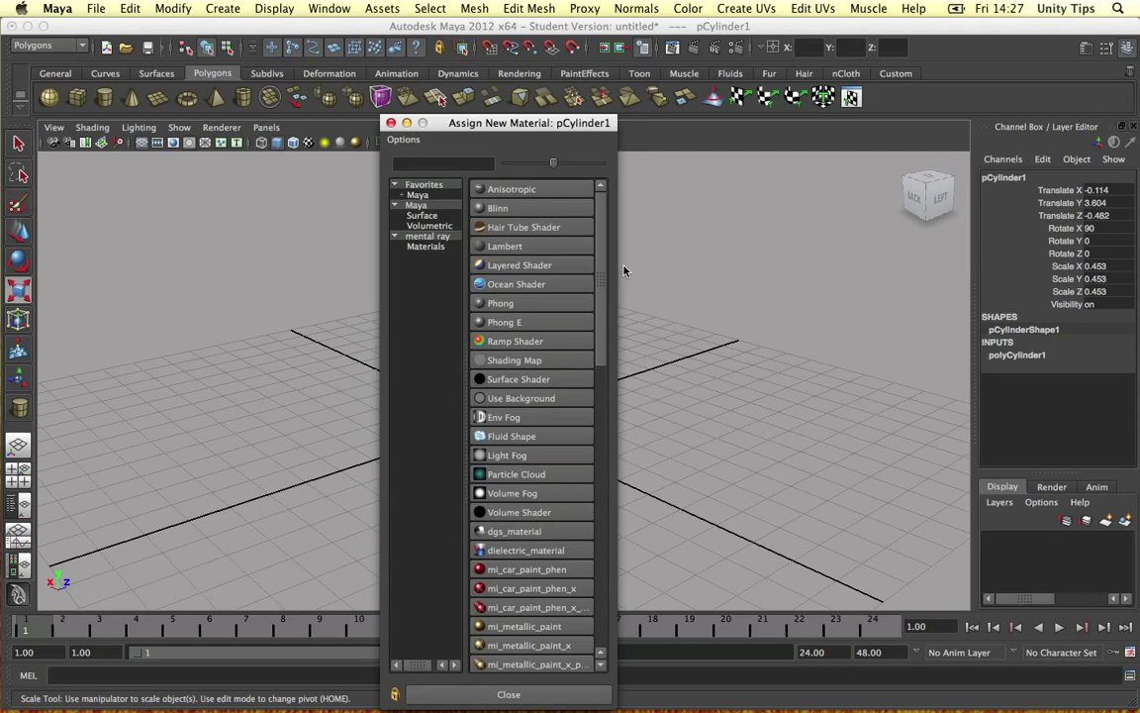
drag(619, 269, 955, 295)
drag(759, 117, 890, 50)
click(641, 172)
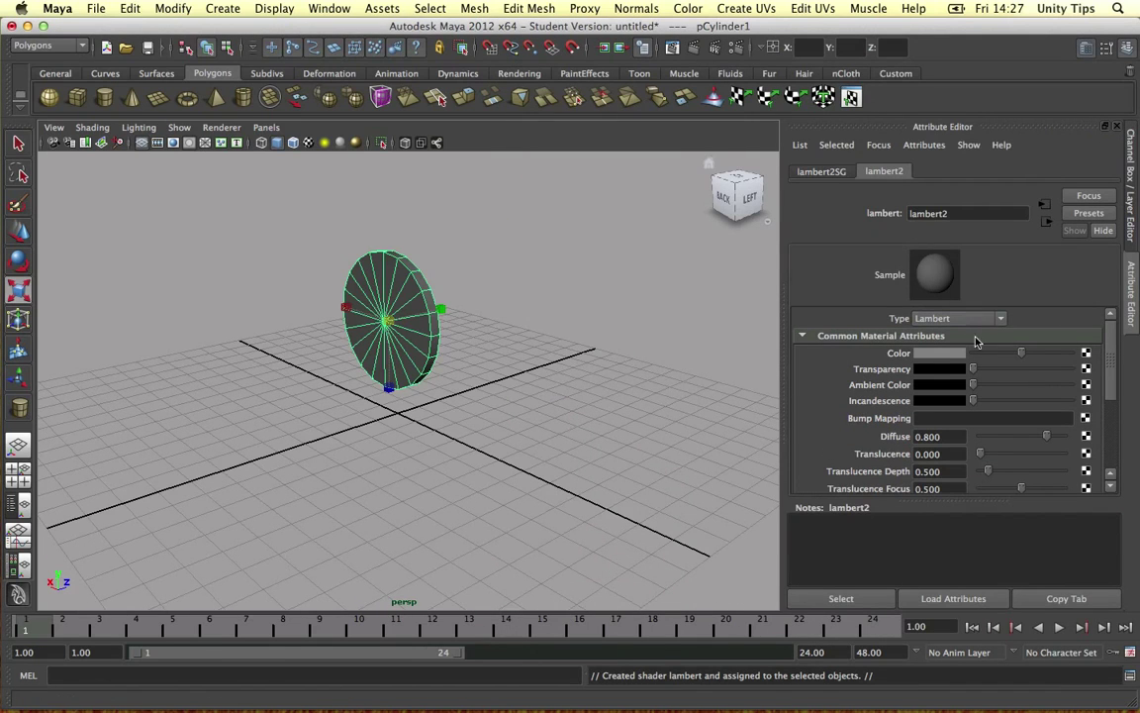
Map a File texture to the Lambert material's Color attribute
click(1088, 356)
drag(576, 119, 905, 53)
click(886, 179)
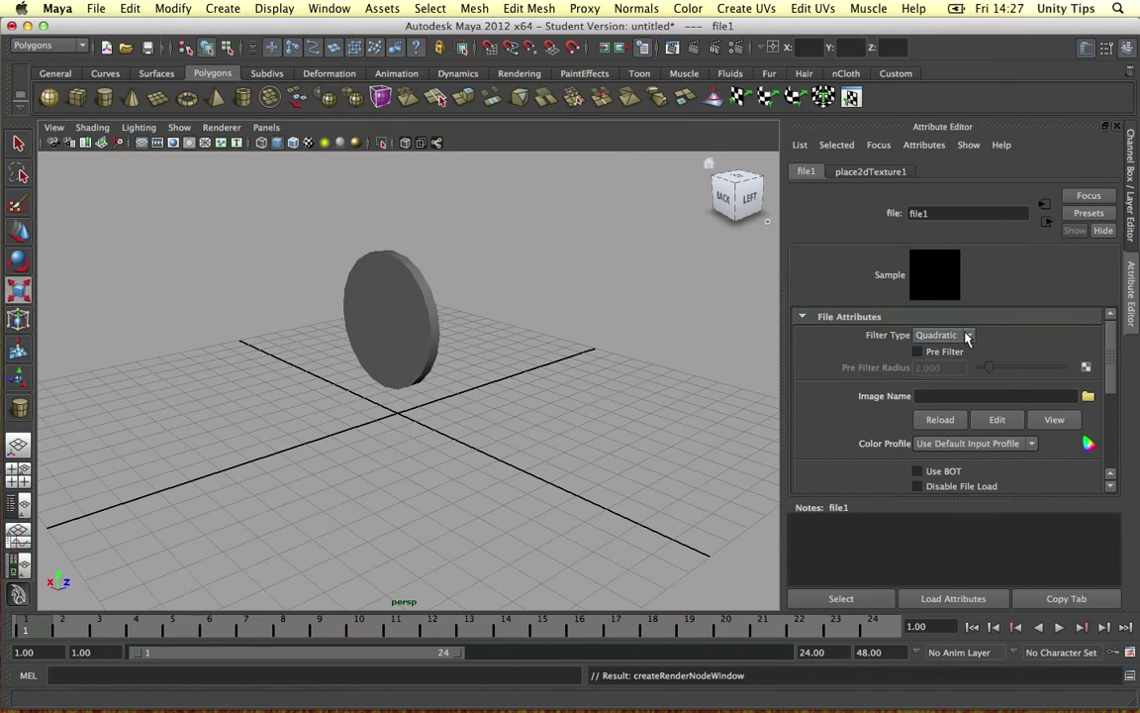
Load Coin.jpg from the desktop project folder CollectResources/Assets/_Textures as the file texture's image
click(1088, 397)
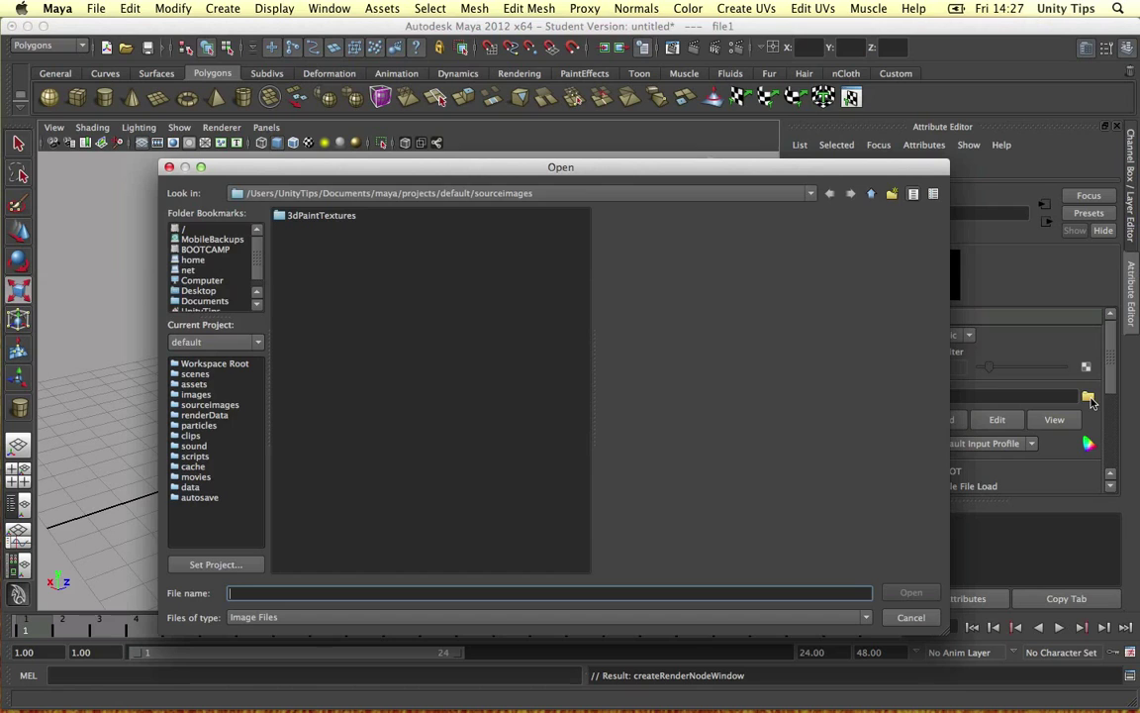
click(212, 301)
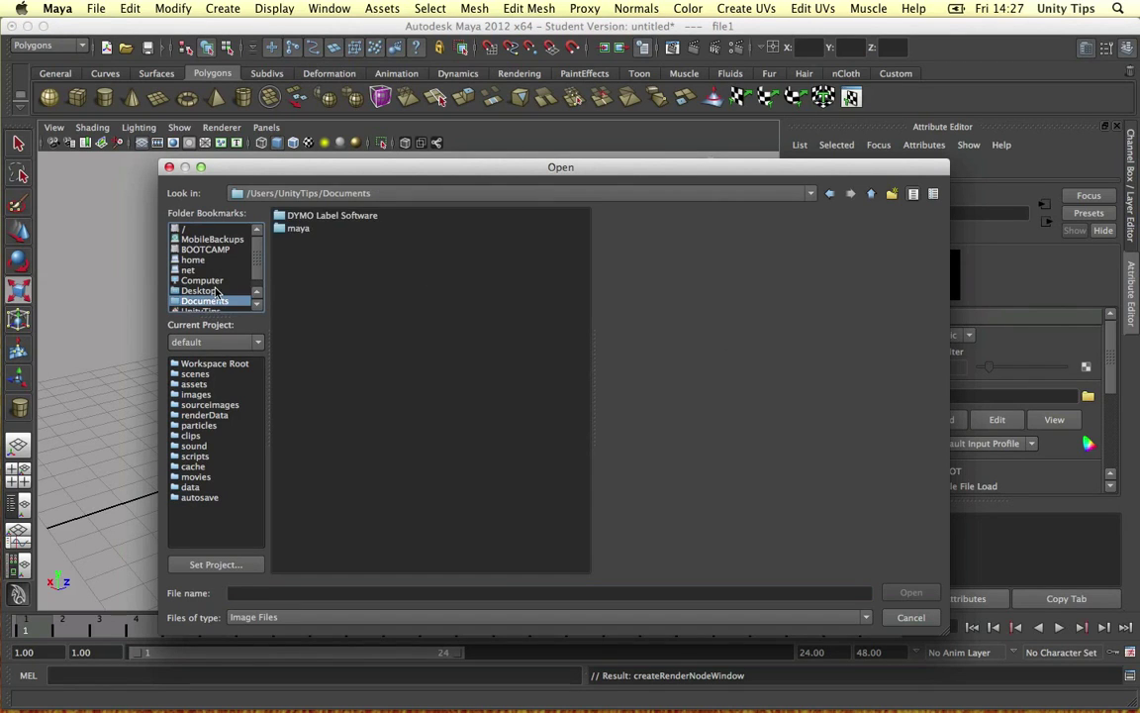
click(201, 290)
double_click(320, 216)
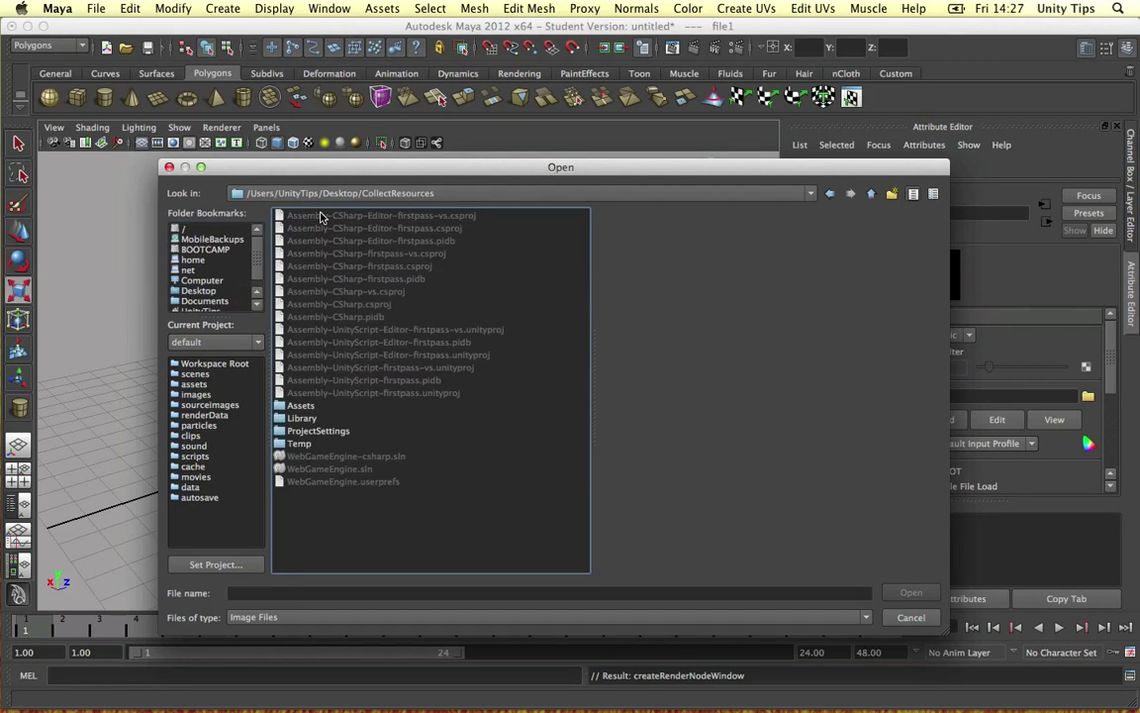
double_click(294, 402)
double_click(309, 279)
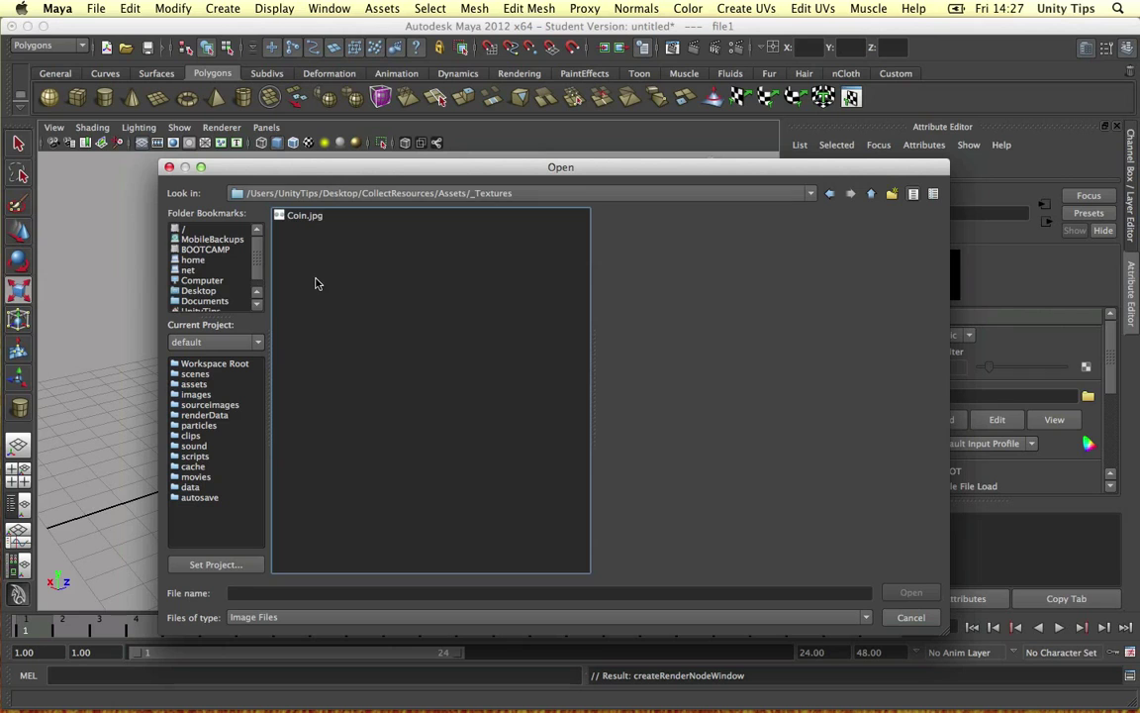
click(303, 216)
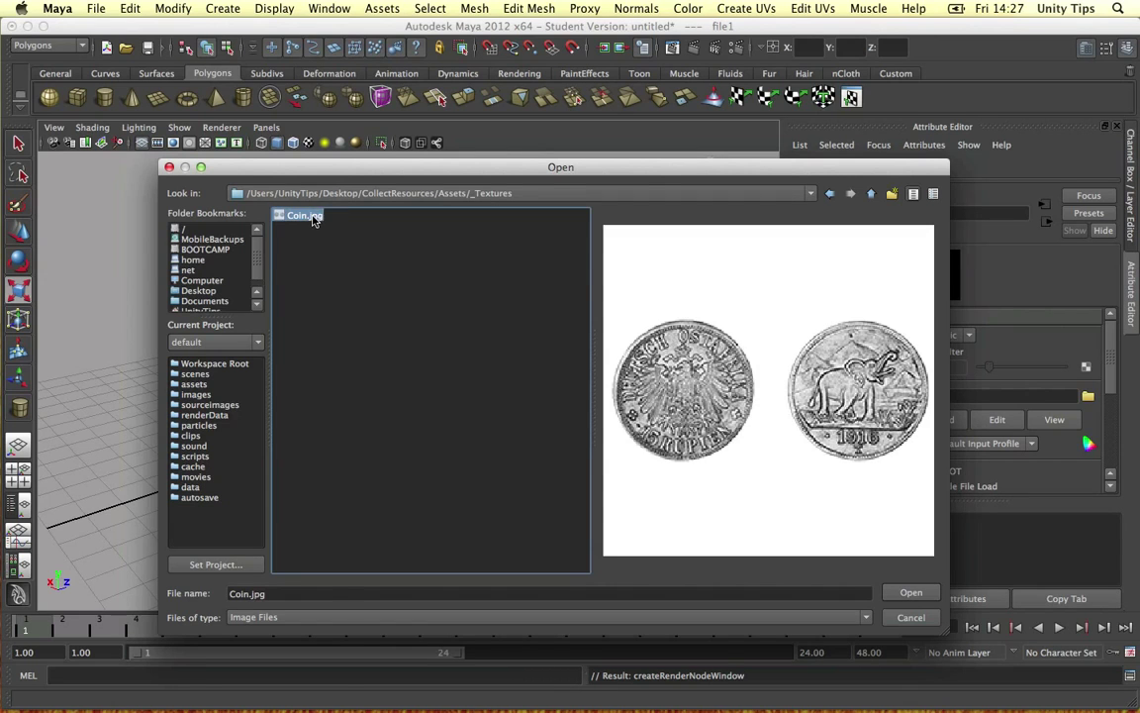
double_click(313, 217)
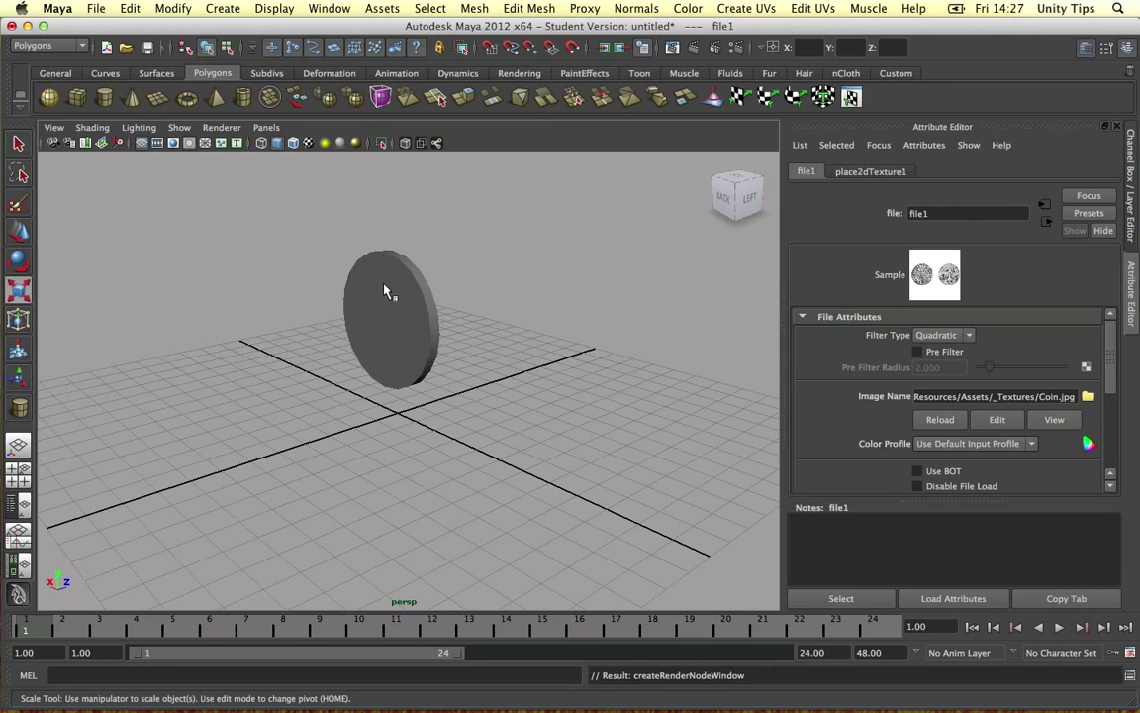
Turn on textured display in the perspective viewport and look at the coin cylinder
click(308, 143)
mouse_move(476, 262)
alt+mouse_down()
mouse_move(475, 291)
mouse_move(526, 362)
alt+mouse_up()
scroll(473, 293, up, 5)
scroll(527, 362, down, 7)
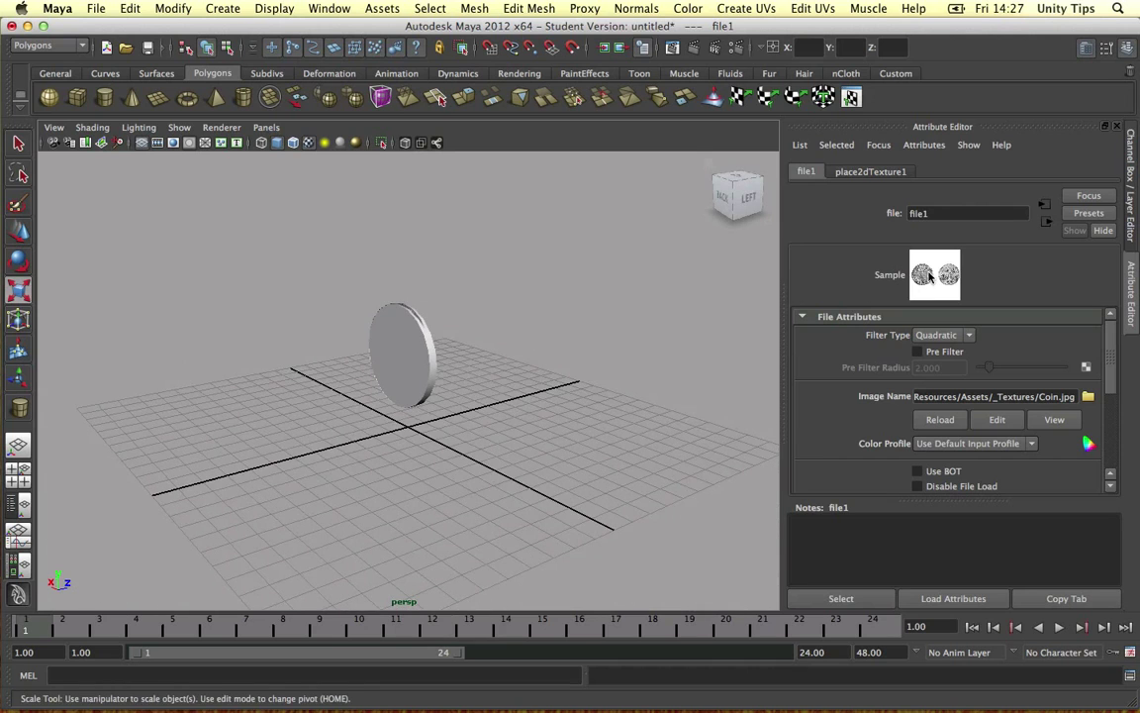
Open the UV Texture Editor for the coin cylinder, enlarge its window and show the full texture area
click(419, 360)
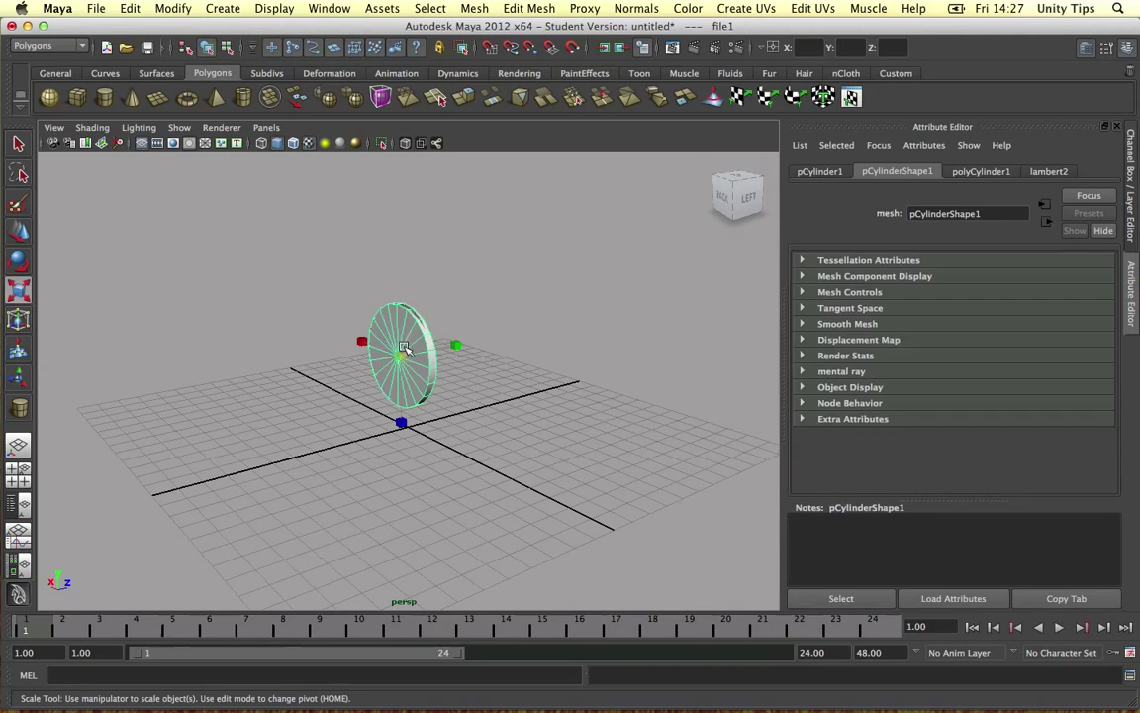
alt+drag(414, 337, 539, 349)
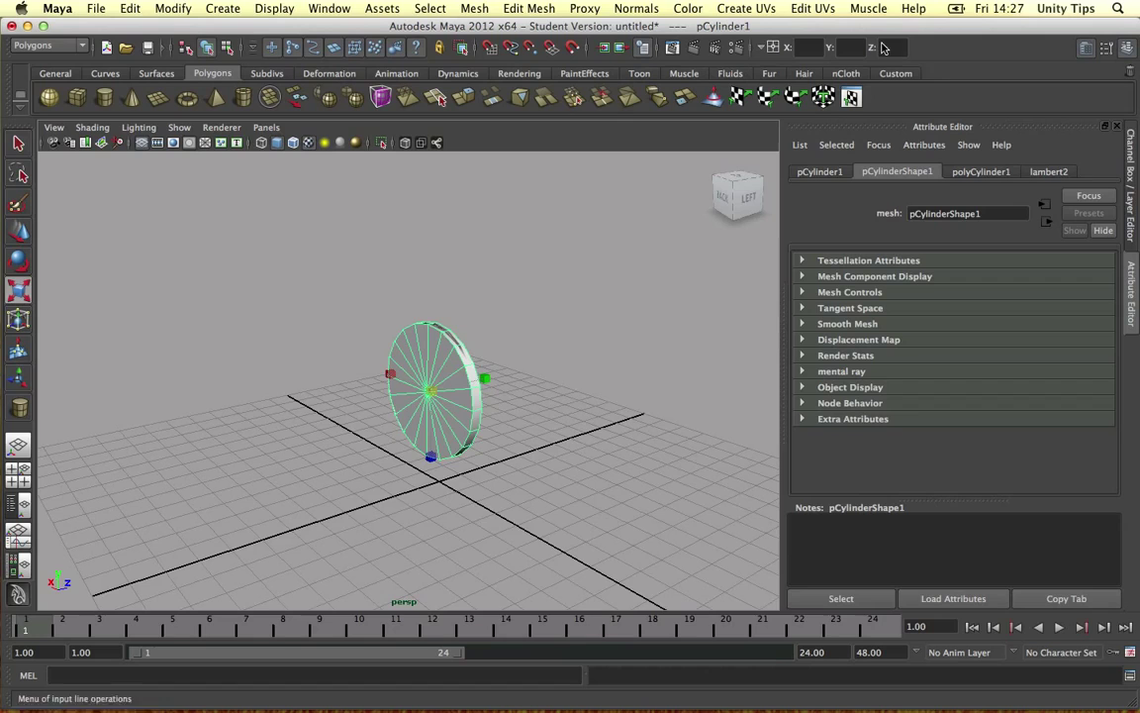
key(ctrl+a)
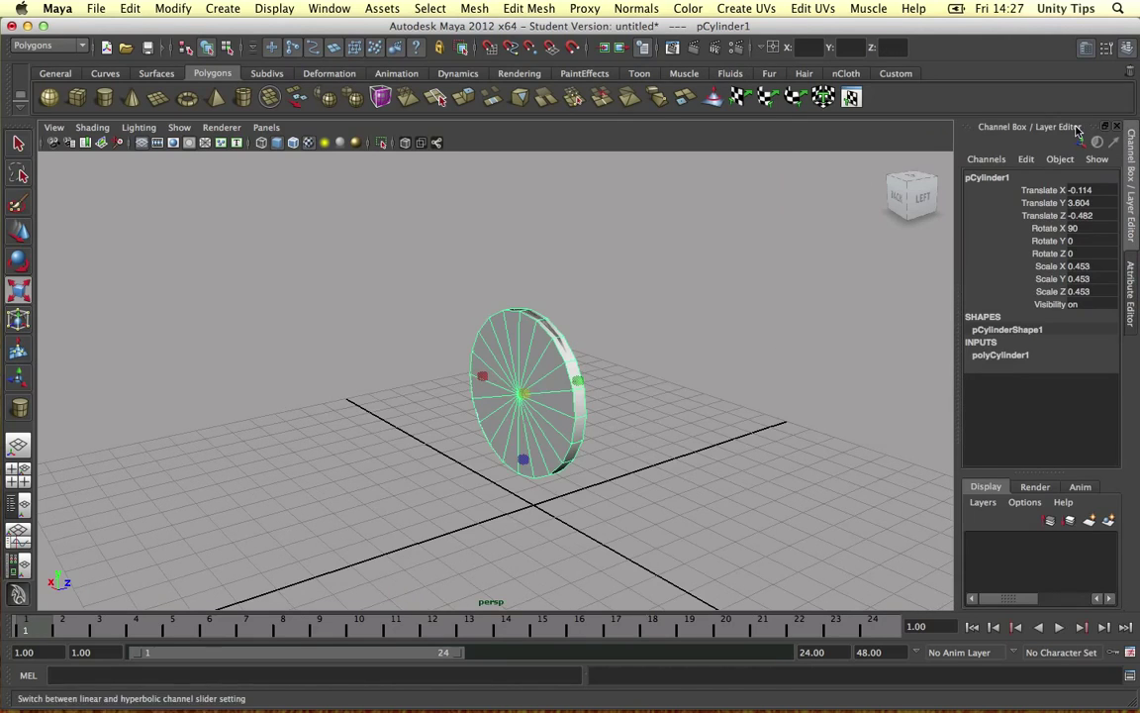
click(813, 8)
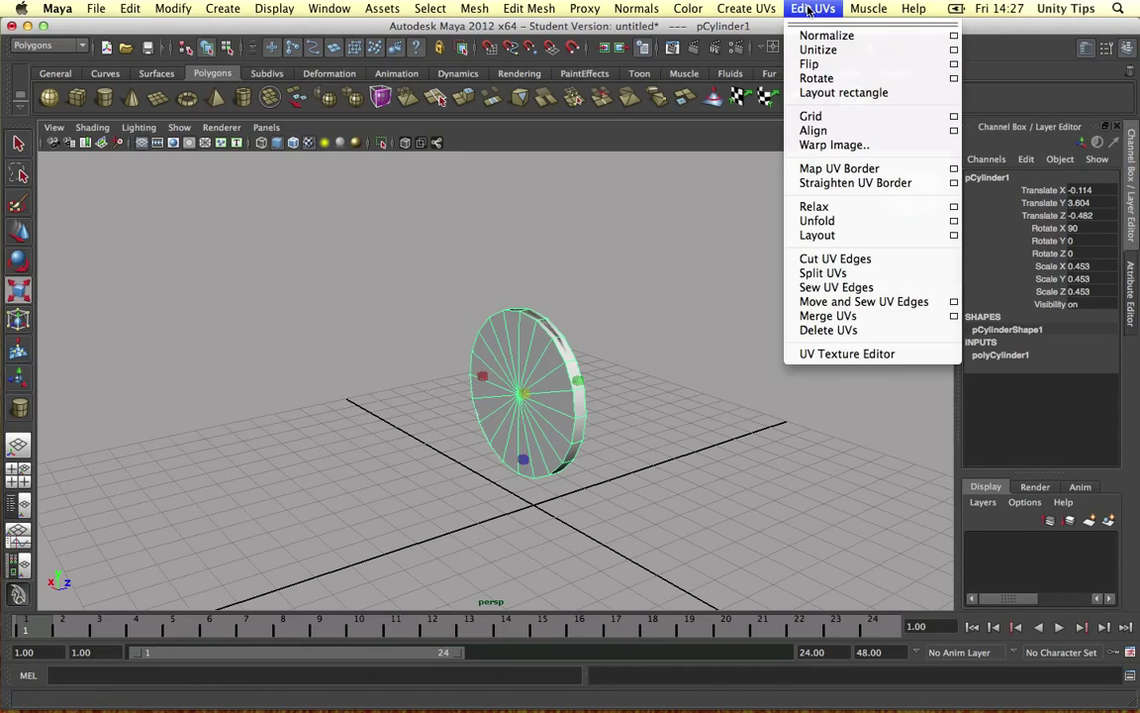
click(837, 354)
drag(505, 203, 306, 178)
drag(481, 448, 718, 543)
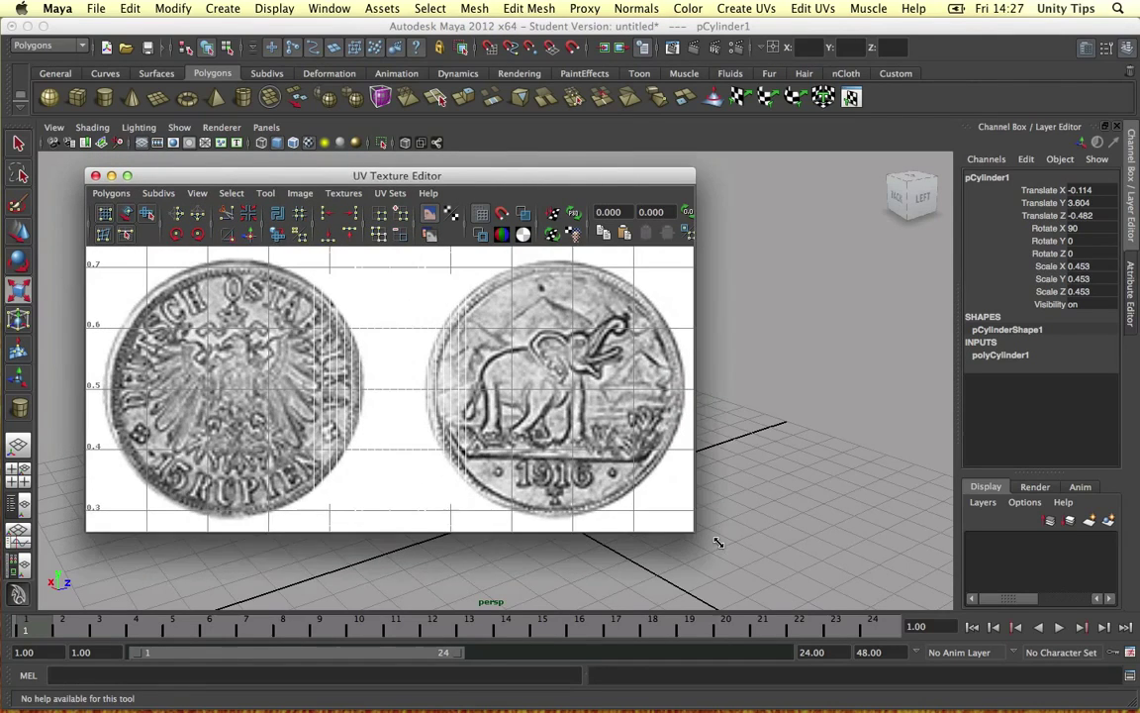
scroll(530, 311, down, 5)
drag(471, 180, 815, 90)
Select the upper circular cap's whole UV shell and move it above the elephant coin image
right_drag(741, 281, 784, 284)
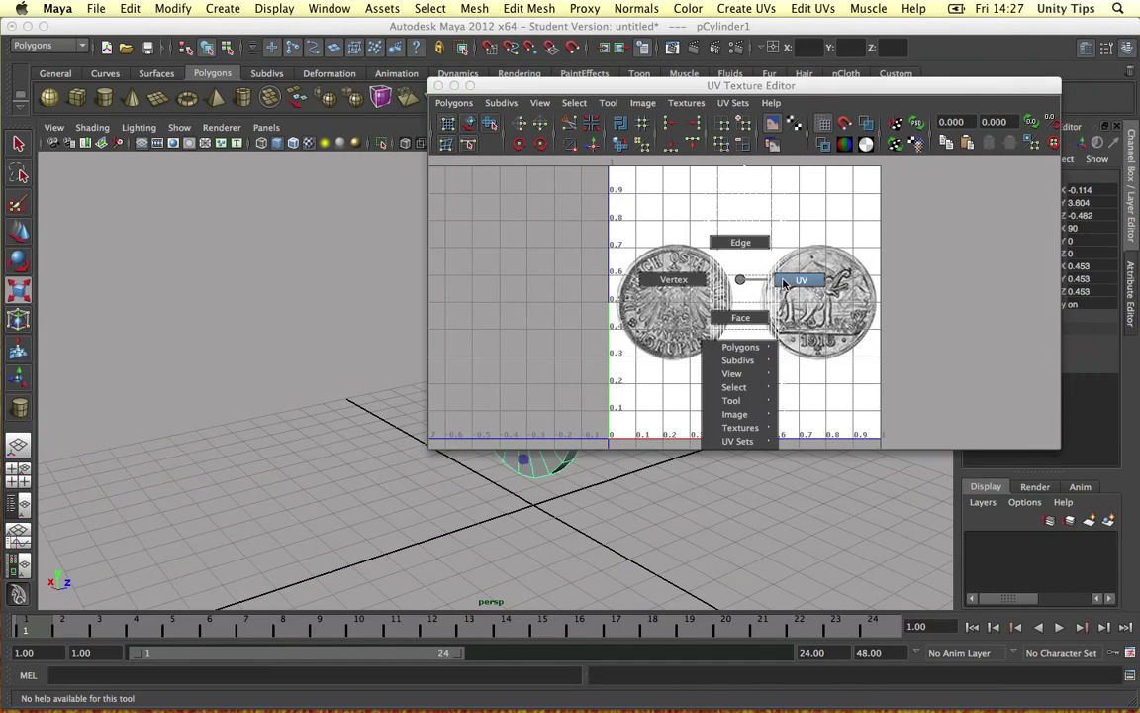
drag(700, 165, 846, 258)
click(690, 182)
drag(690, 181, 714, 195)
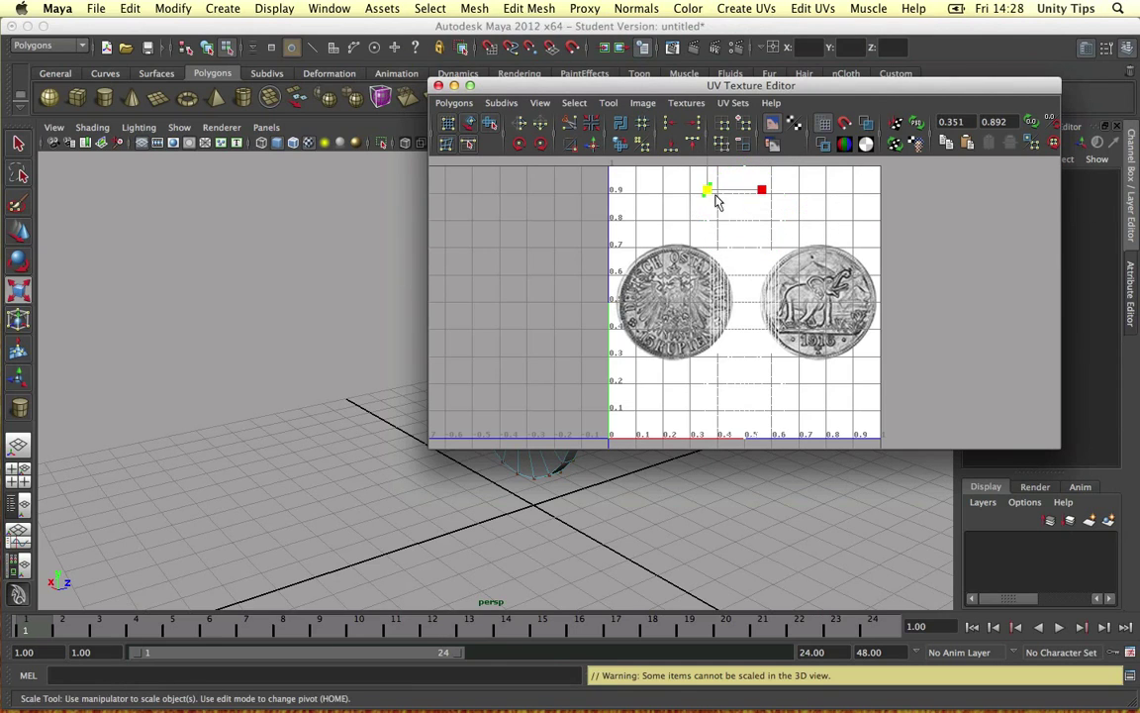
click(708, 203)
shift+right_click(705, 200)
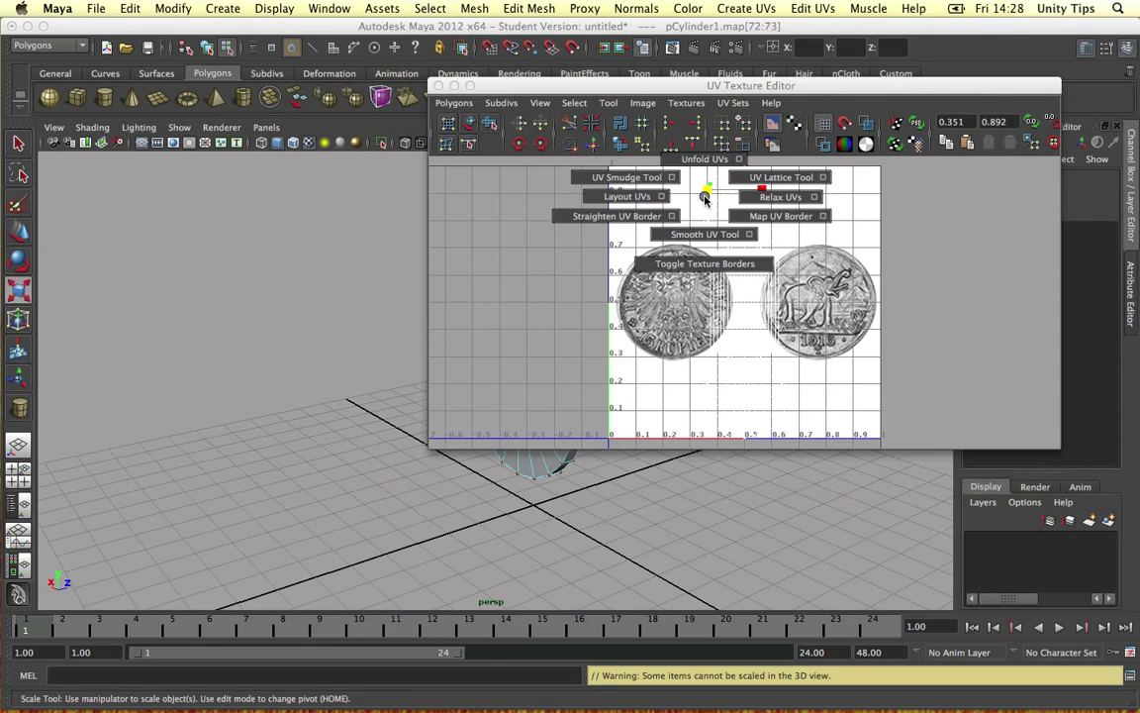
right_click(704, 198)
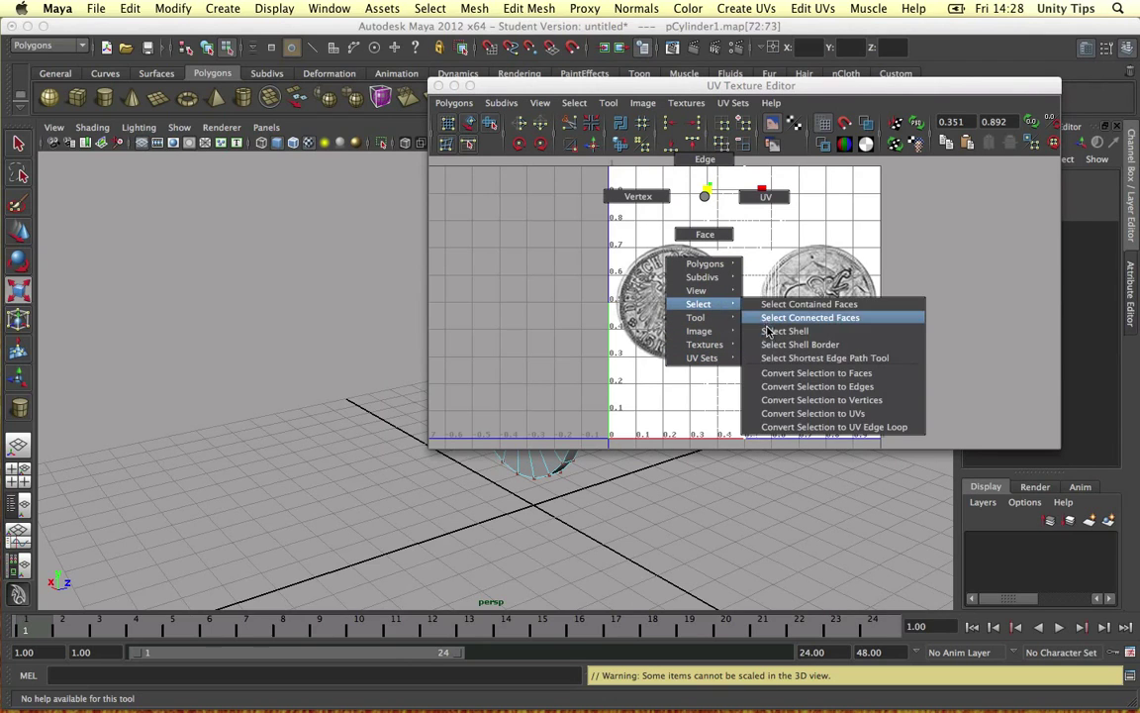
click(768, 316)
key(w)
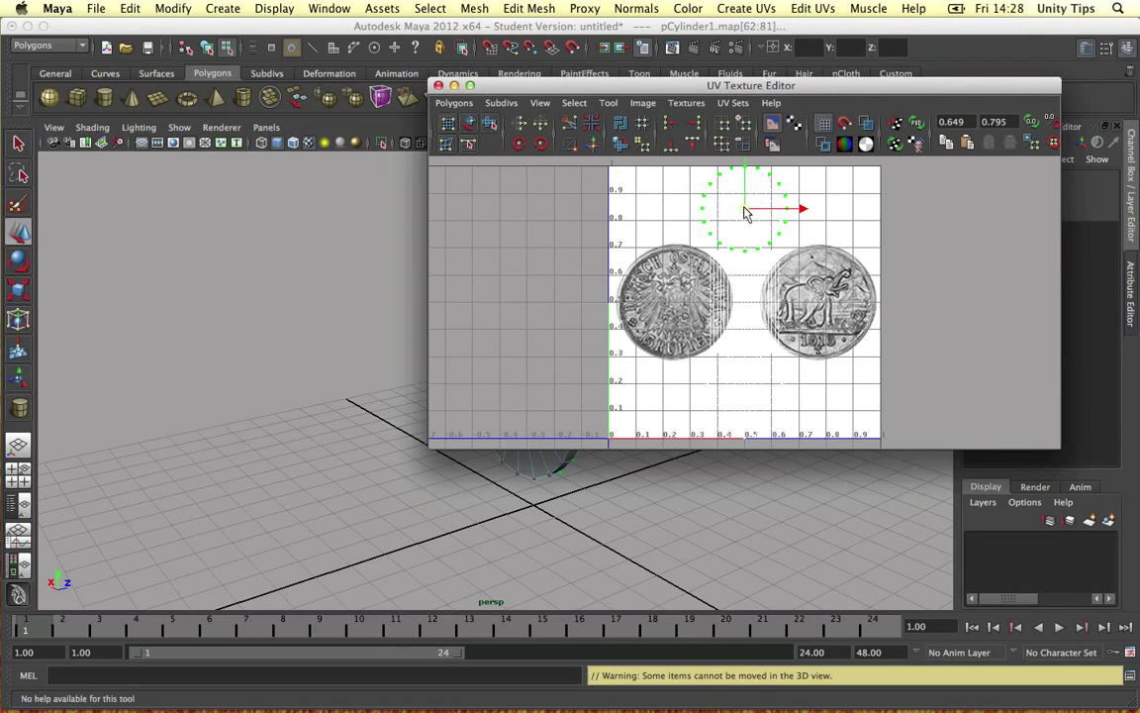
drag(747, 217, 829, 220)
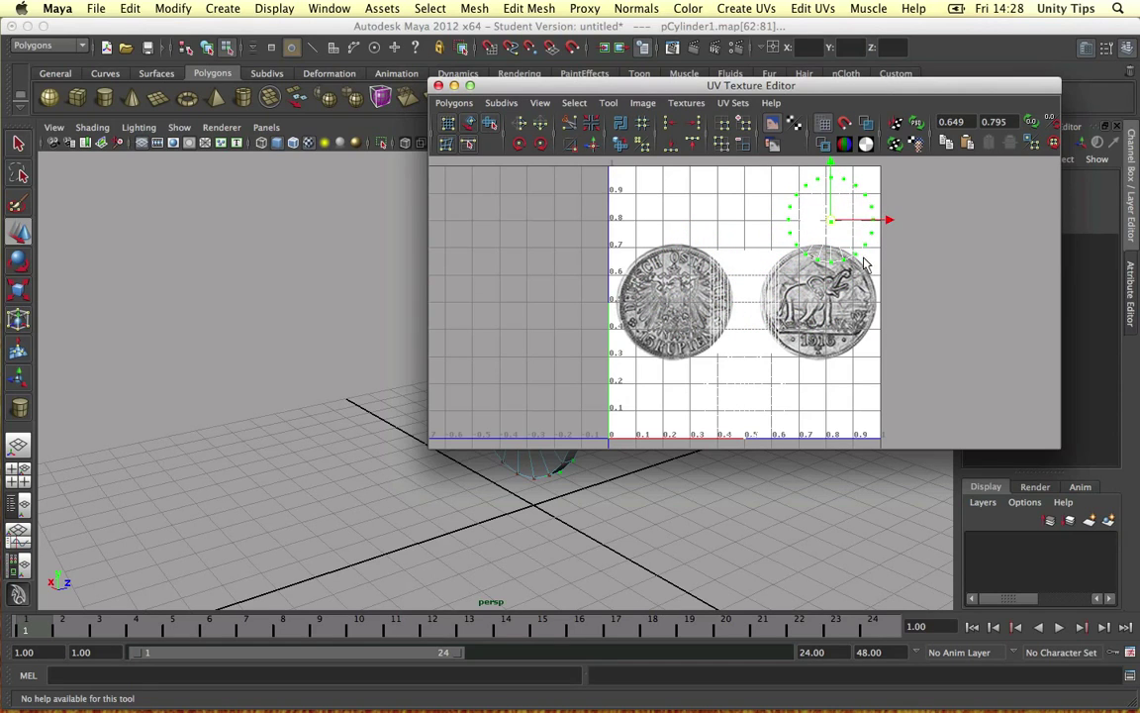
Select the cylinder side's UV shell, squash it horizontally into a narrow strip and move it into the blank gap between the coin images
click(720, 293)
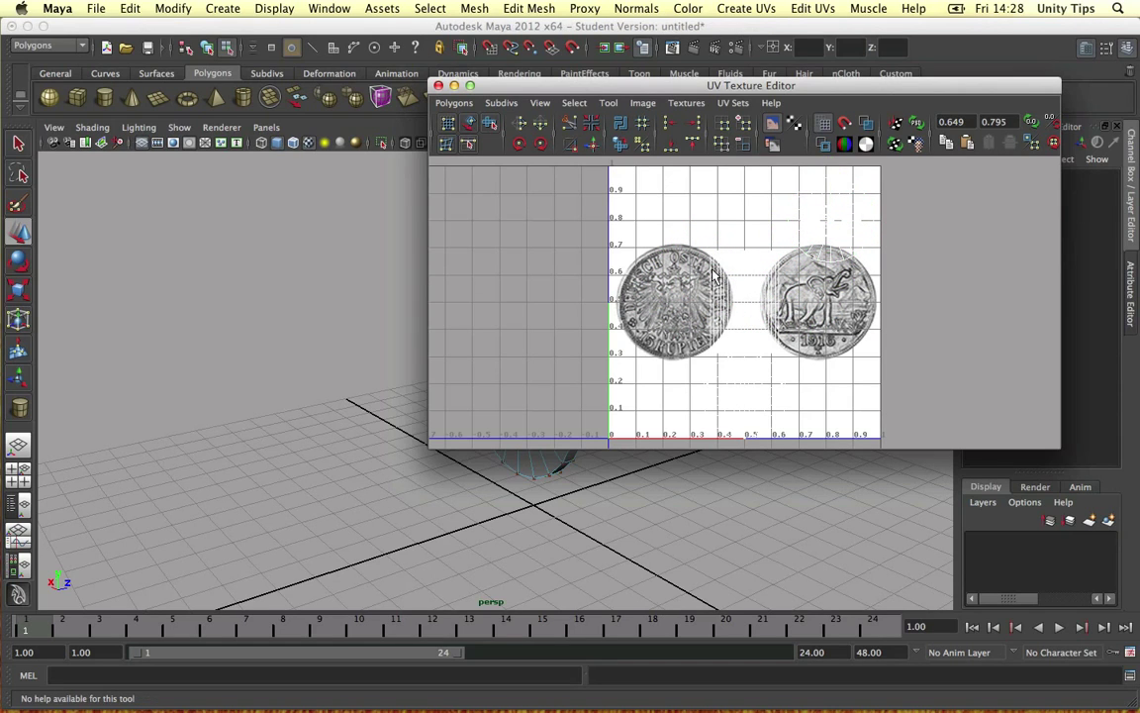
drag(701, 229, 739, 261)
click(732, 256)
right_drag(723, 245, 803, 380)
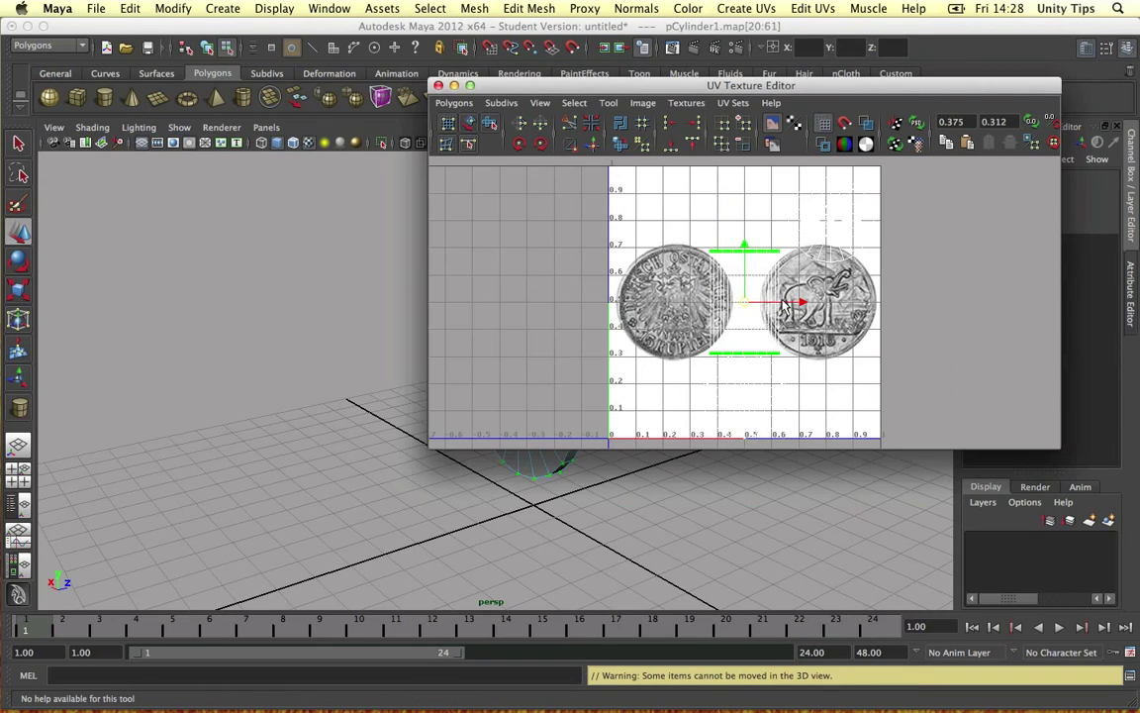
key(r)
drag(798, 303, 747, 306)
key(w)
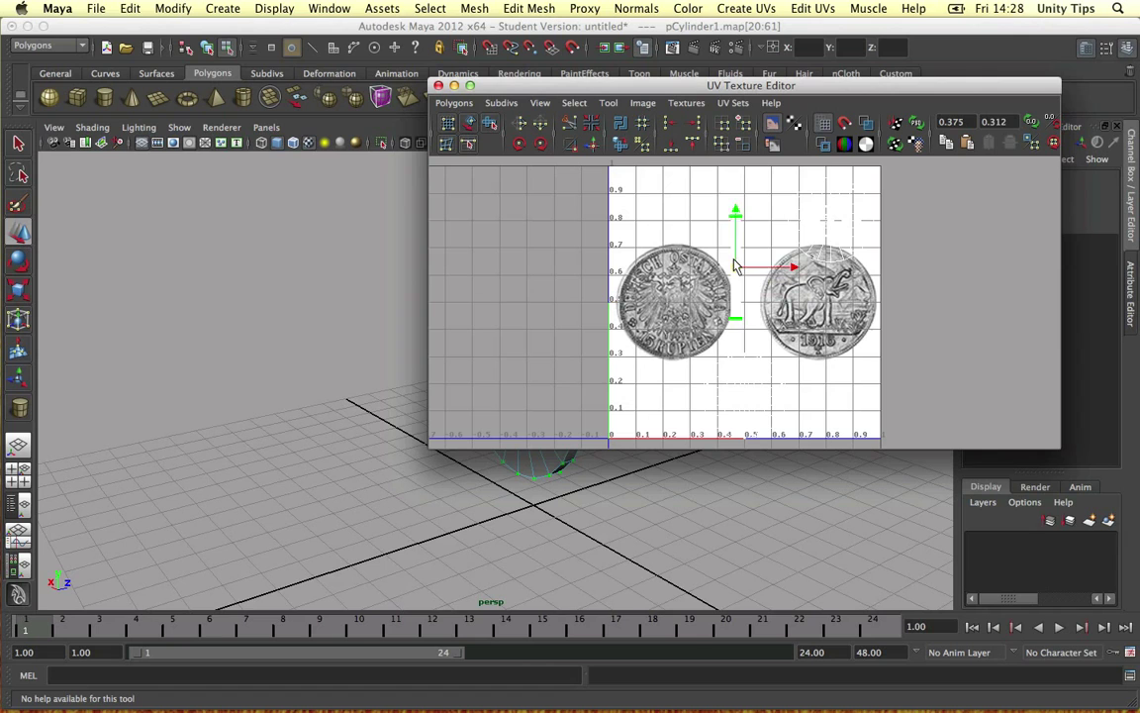
Move the UV Texture Editor clear of the coin and place the lower cap's UV shell on the eagle coin image
alt+drag(321, 311, 525, 309)
drag(545, 85, 740, 124)
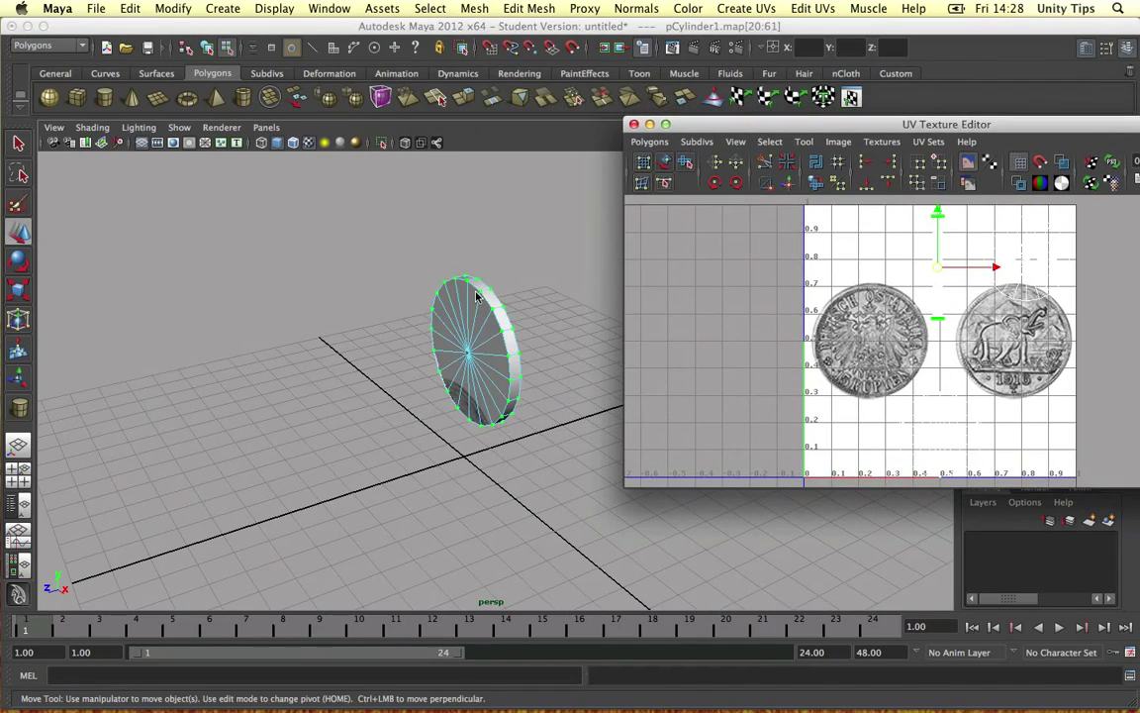
click(504, 413)
alt+drag(504, 413, 466, 343)
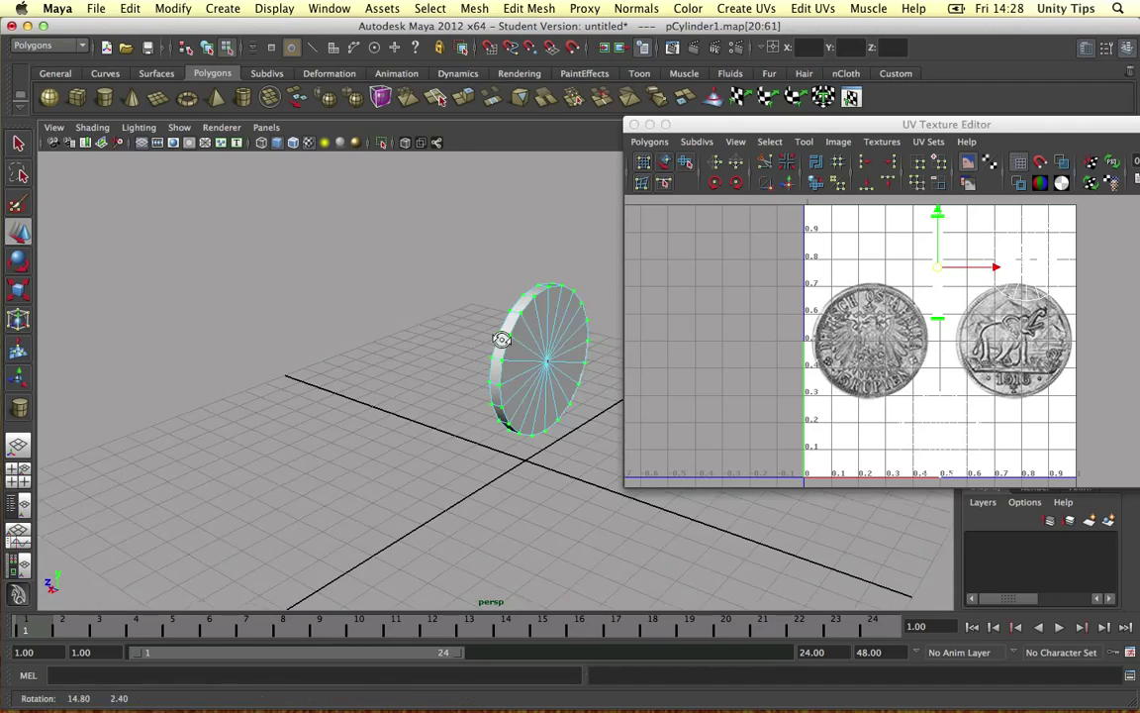
alt+drag(502, 339, 495, 339)
click(837, 316)
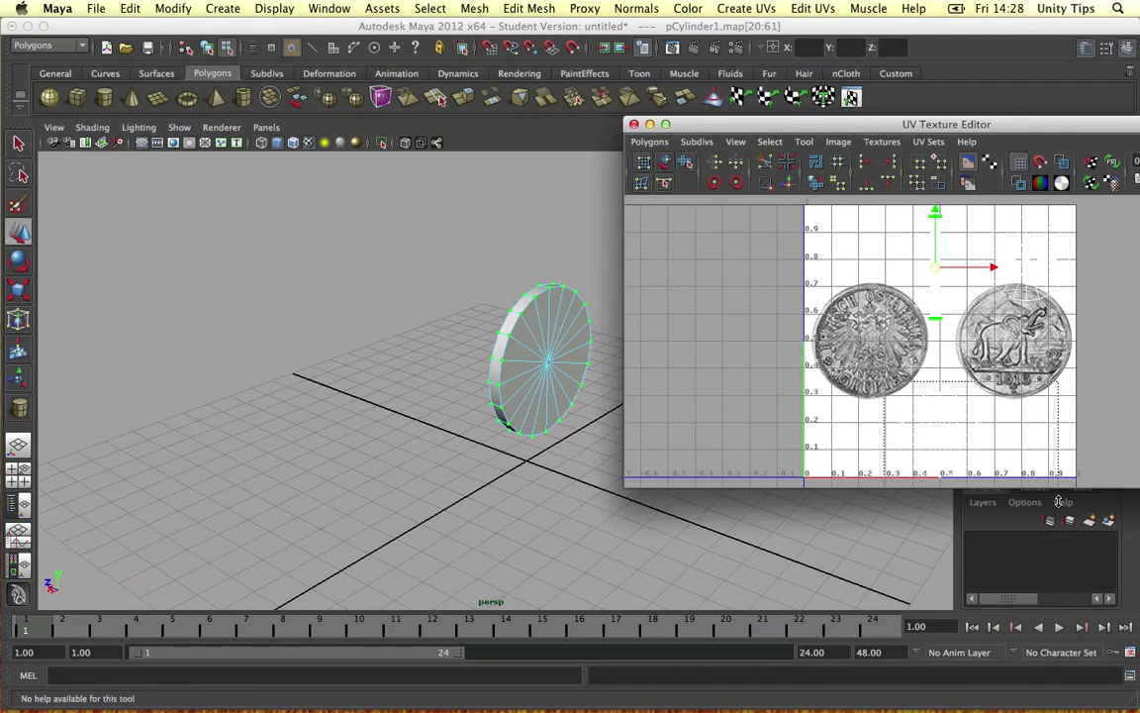
drag(1058, 502, 1058, 502)
drag(930, 400, 918, 342)
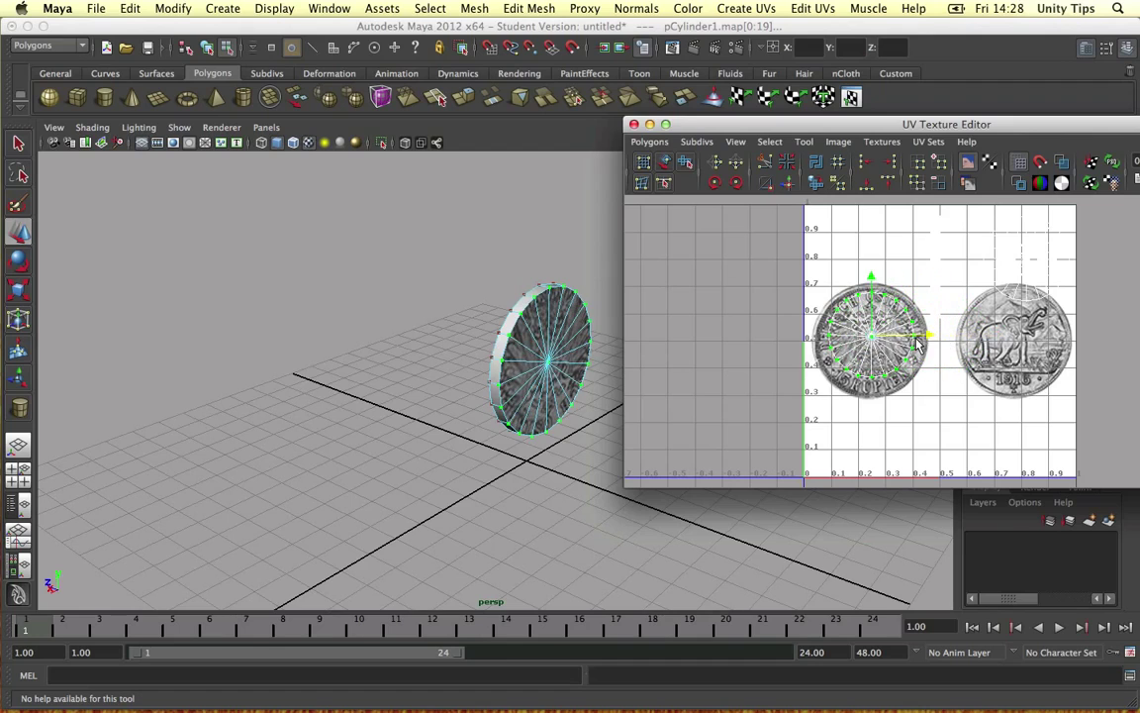
drag(868, 289, 873, 295)
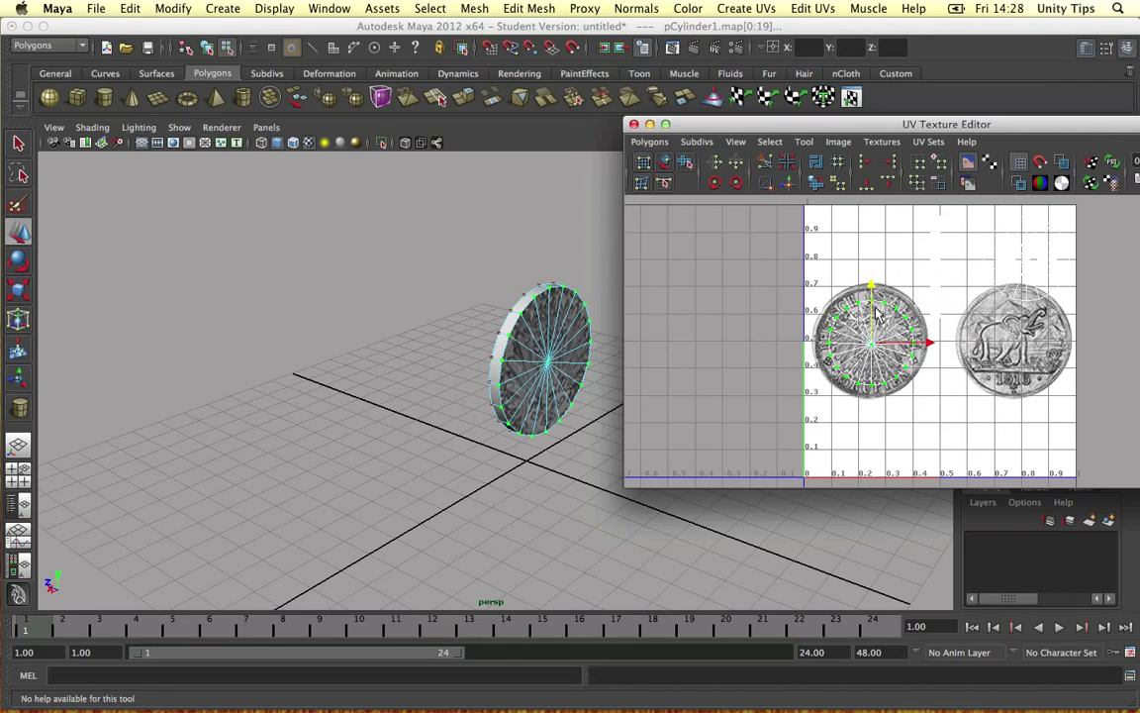
Scale the UV shell on the eagle coin up to the coin's outline and centre it there
key(t)
key(r)
drag(887, 342, 945, 347)
key(z)
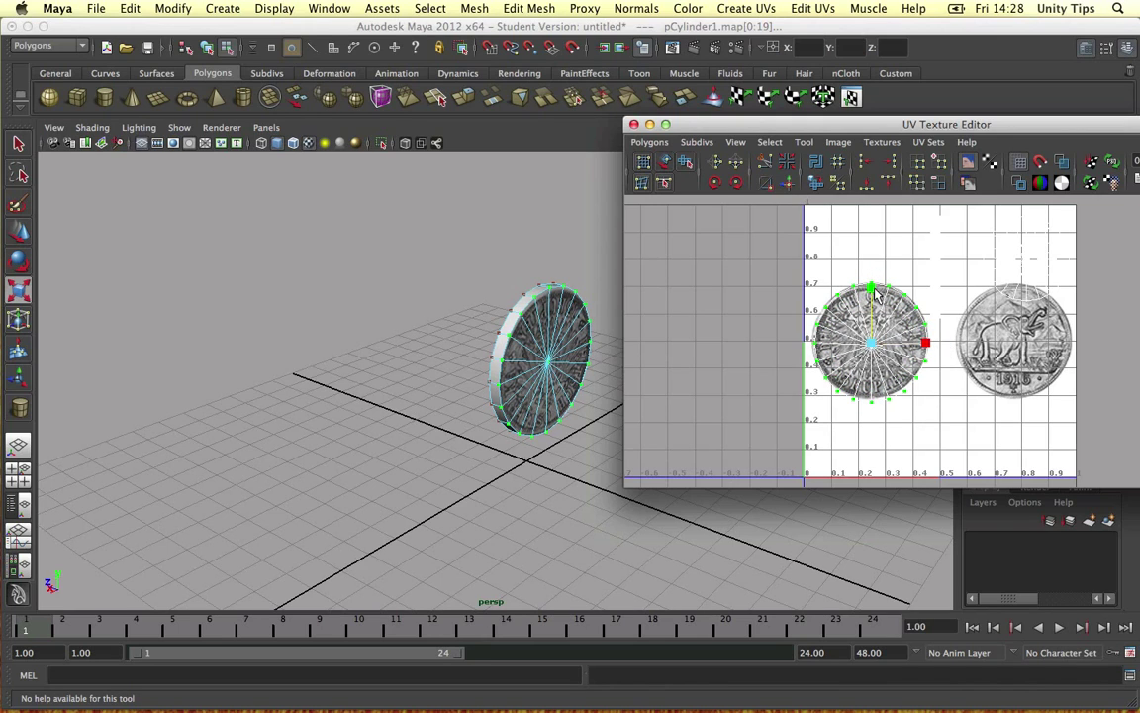
drag(876, 293, 872, 288)
key(w)
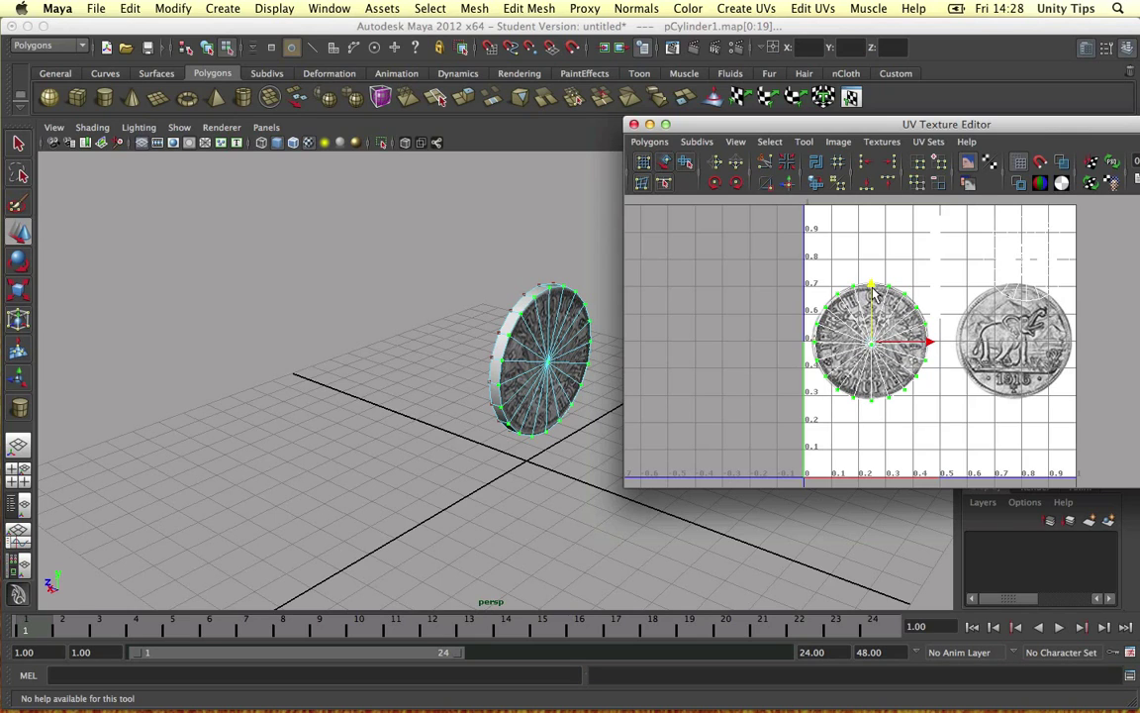
Move the other cap's UV shell onto the elephant coin image and scale it to fit the coin's outline
drag(1065, 279, 1064, 281)
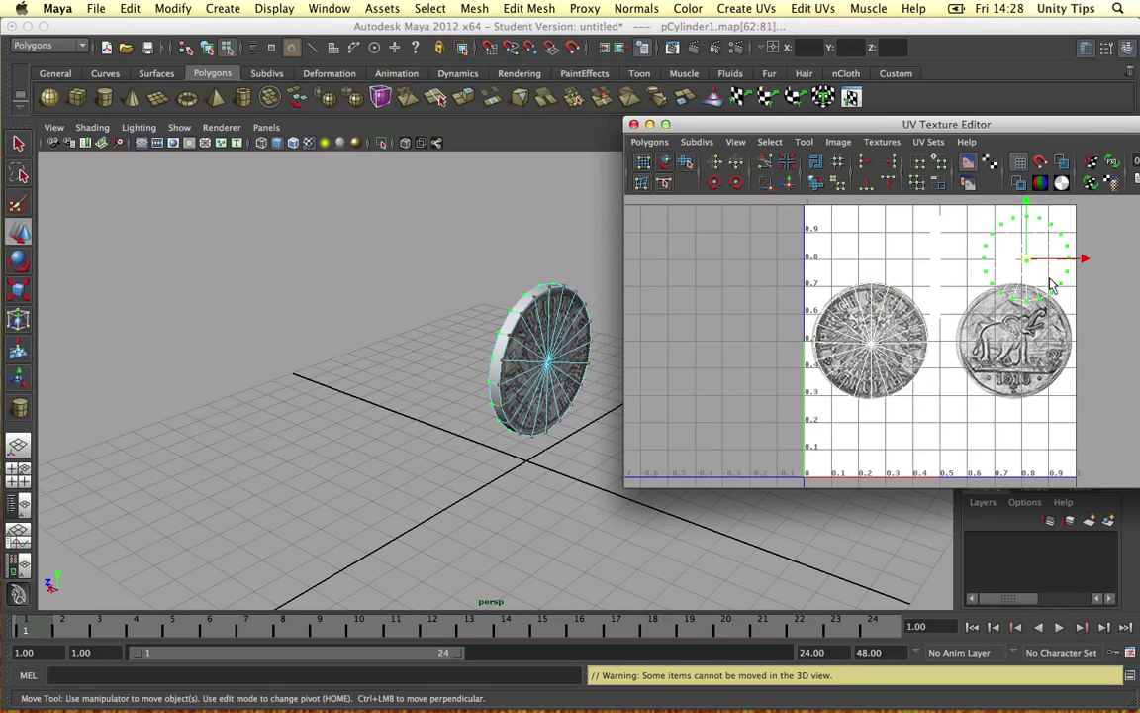
drag(1027, 208, 1047, 309)
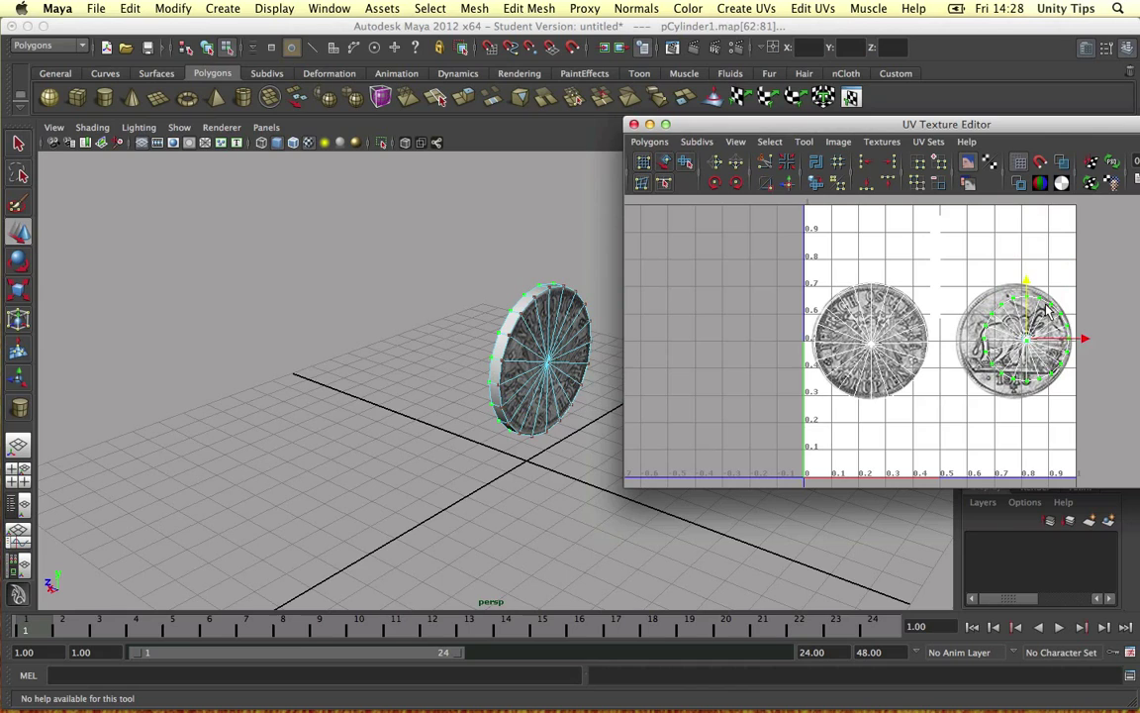
key(r)
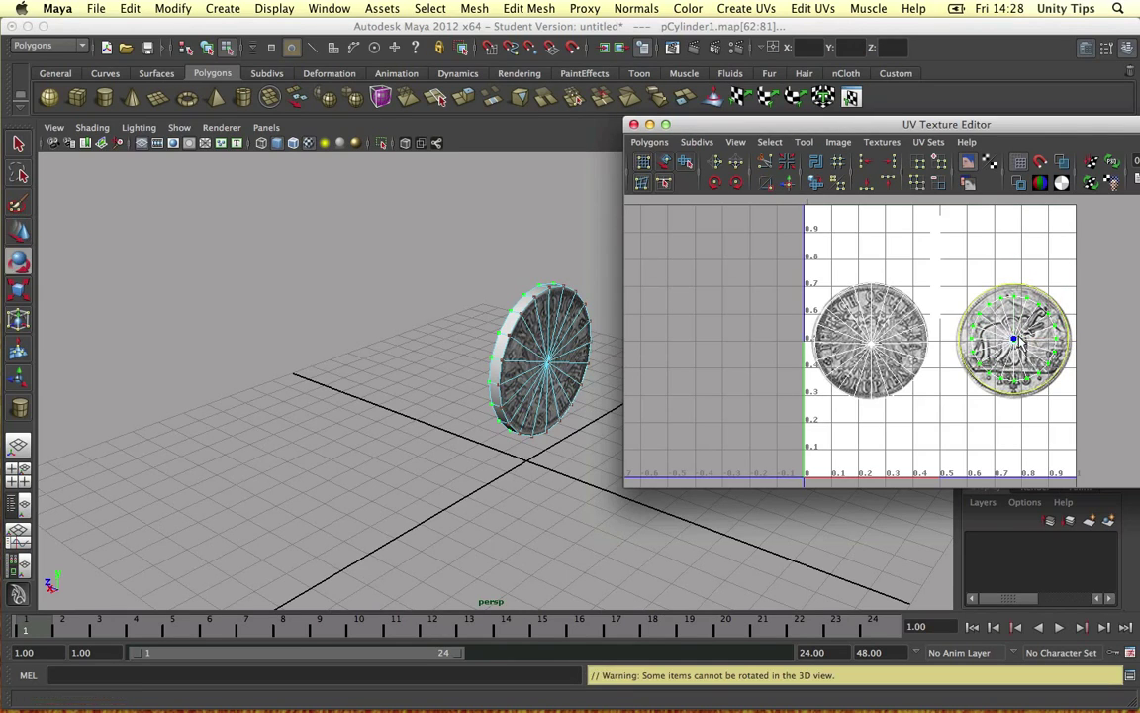
drag(1019, 340, 1030, 335)
key(w)
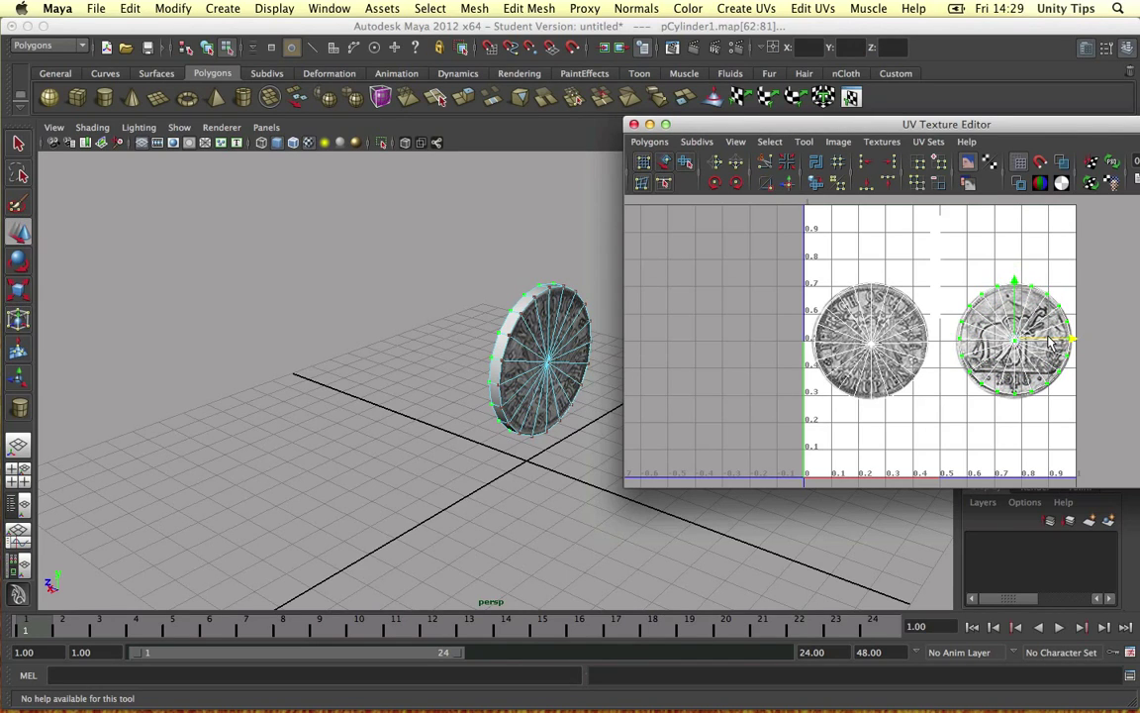
drag(1014, 284, 1013, 286)
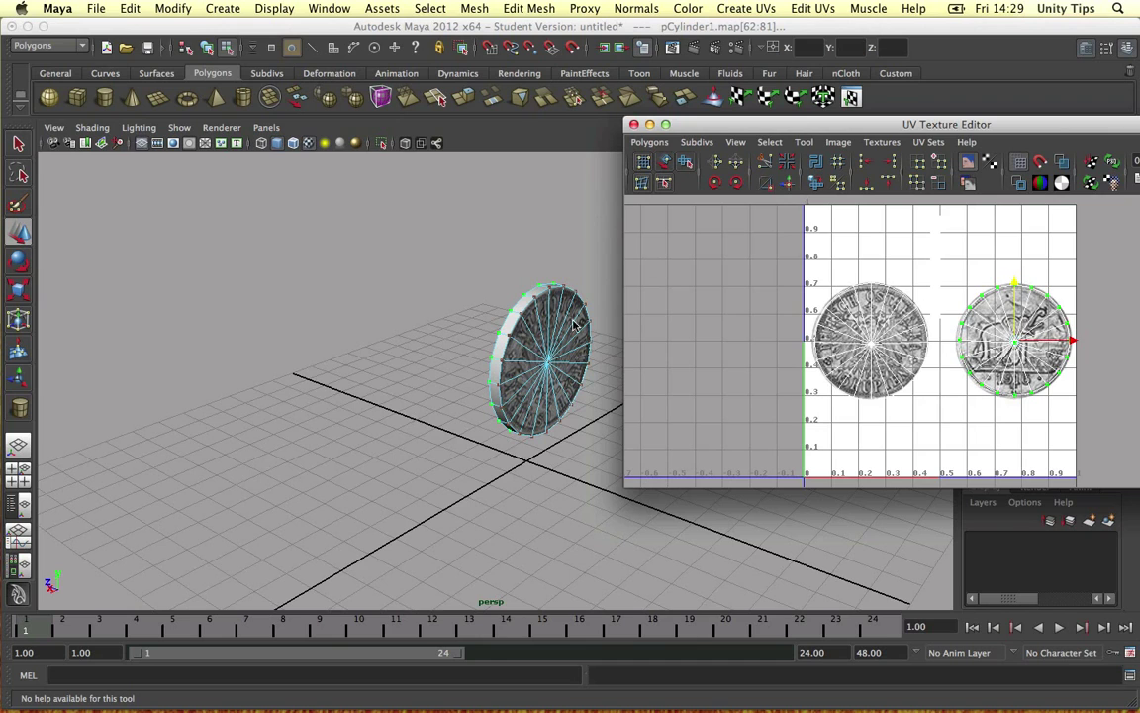
Return the coin to object mode and examine its textured edge and both faces in the perspective view
click(387, 326)
alt+drag(387, 325, 449, 313)
alt+right_drag(449, 313, 893, 355)
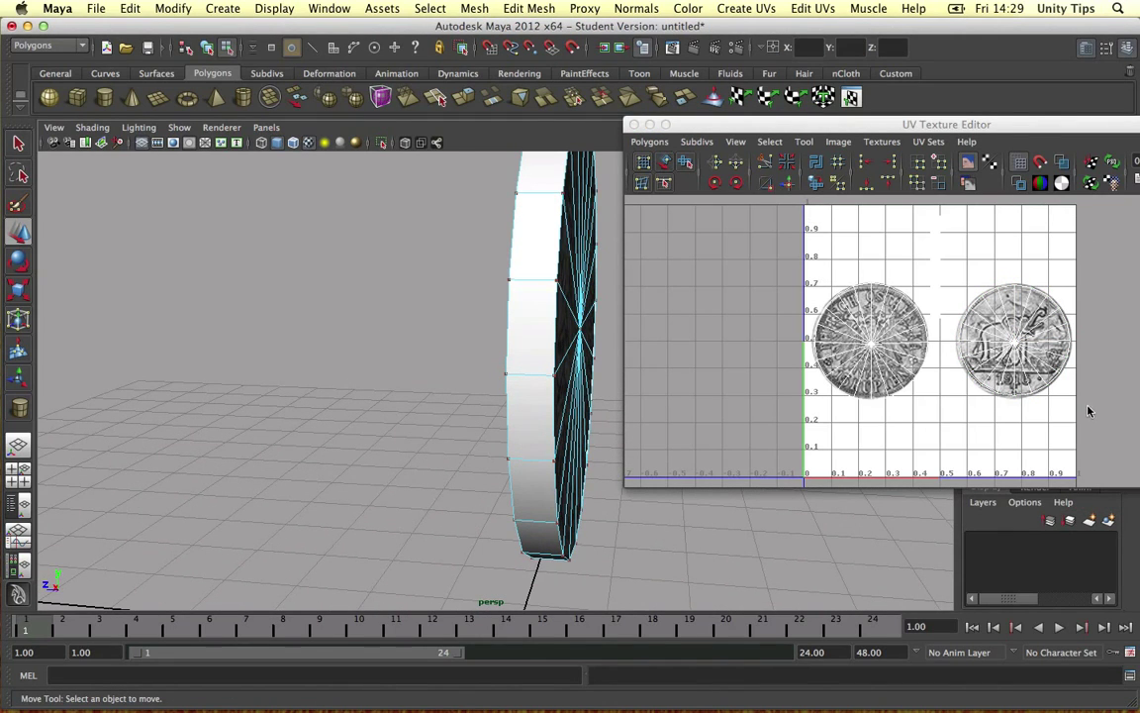
scroll(933, 332, down, 2)
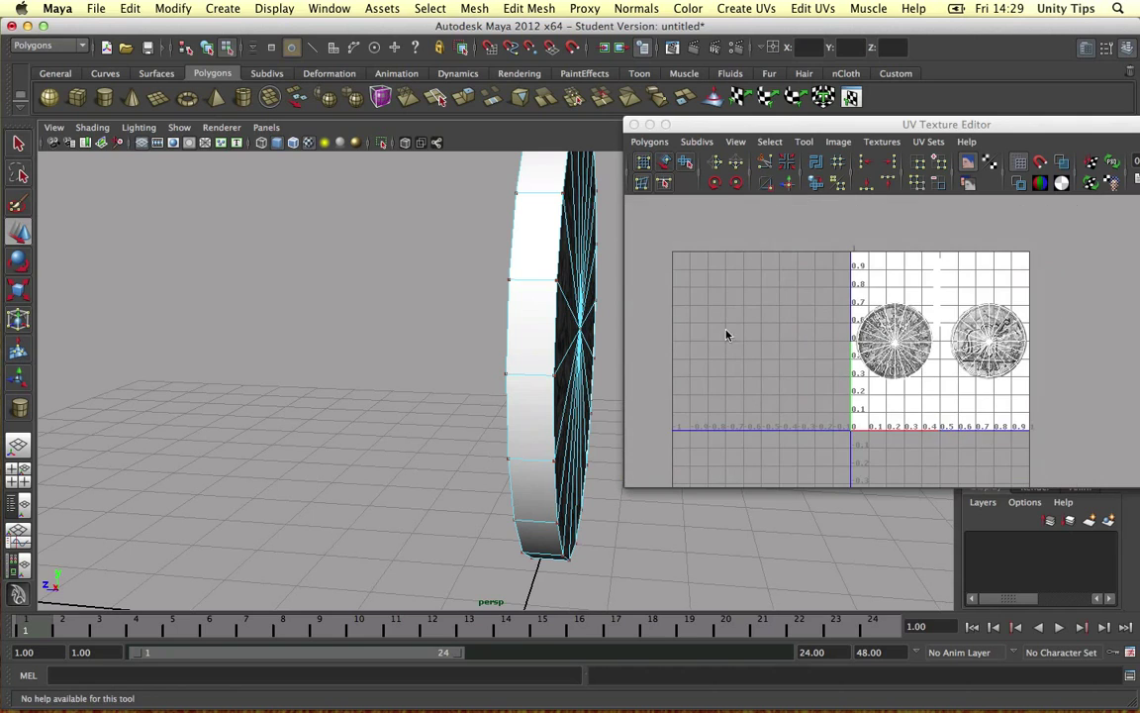
scroll(410, 317, down, 4)
alt+drag(374, 330, 397, 332)
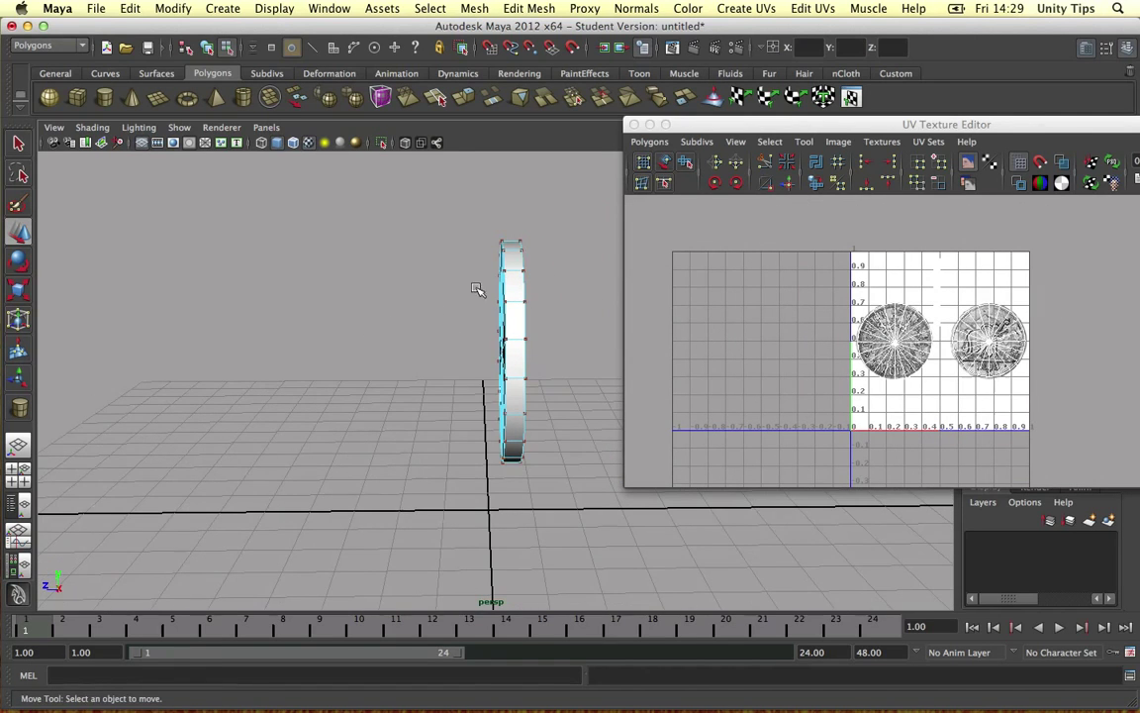
right_drag(525, 288, 565, 268)
alt+drag(453, 264, 538, 282)
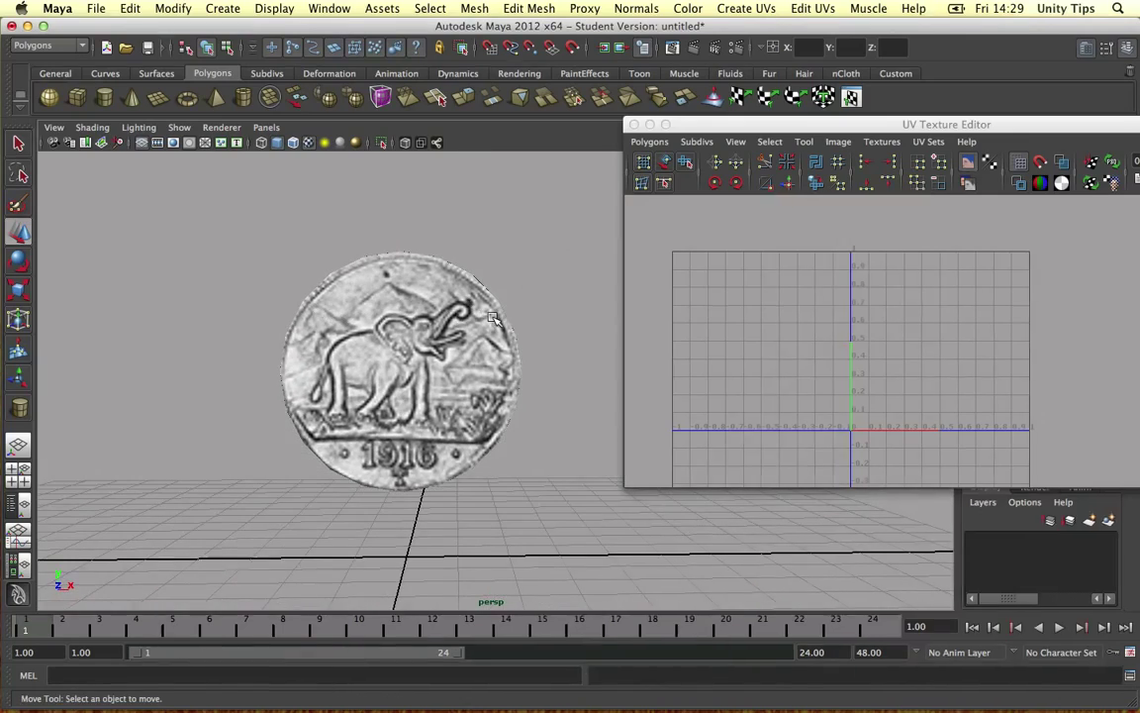
key(ctrl+Right)
key(ctrl+Left)
alt+drag(457, 275, 391, 250)
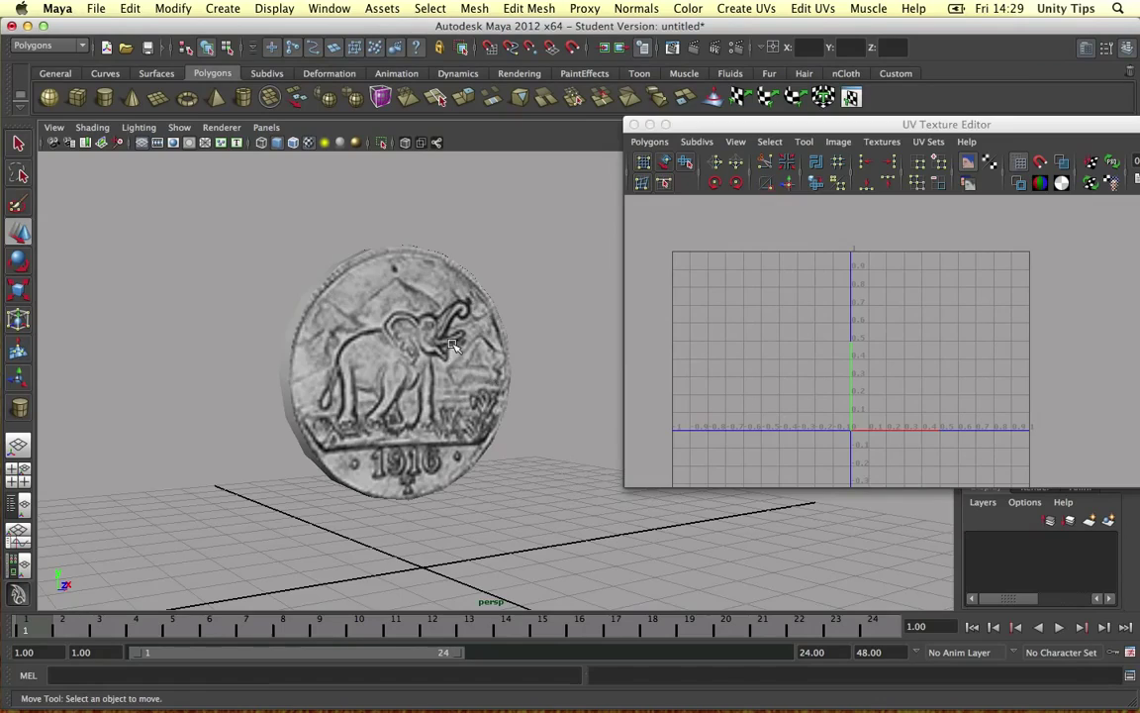
alt+drag(453, 345, 457, 269)
Select the coin and pick the UVs of the eagle face's shell for editing
click(505, 299)
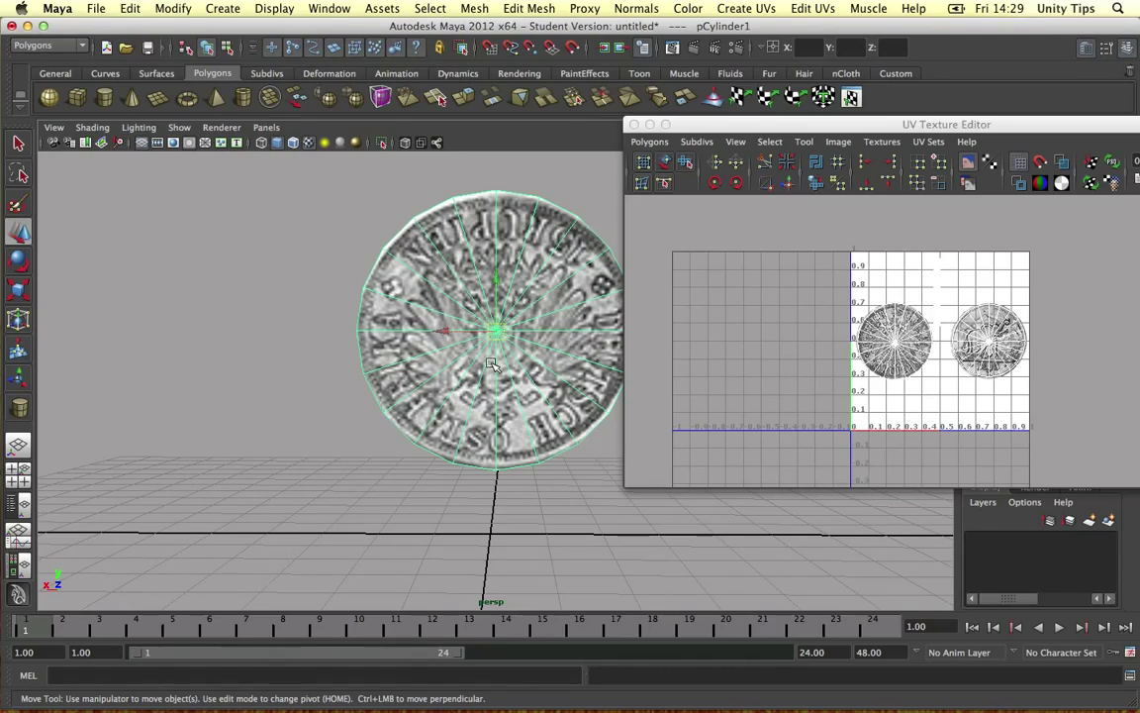
mouse_move(525, 366)
alt+mouse_down()
mouse_move(406, 356)
mouse_move(237, 369)
mouse_move(558, 363)
mouse_move(532, 366)
alt+mouse_up()
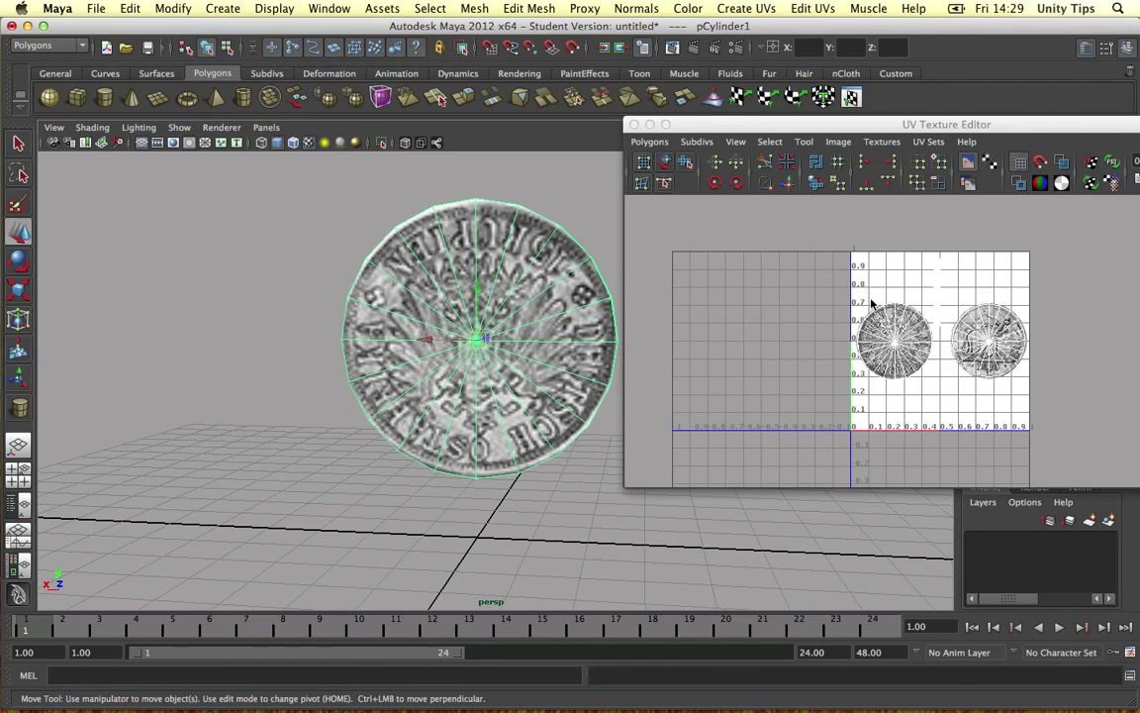
drag(858, 290, 935, 396)
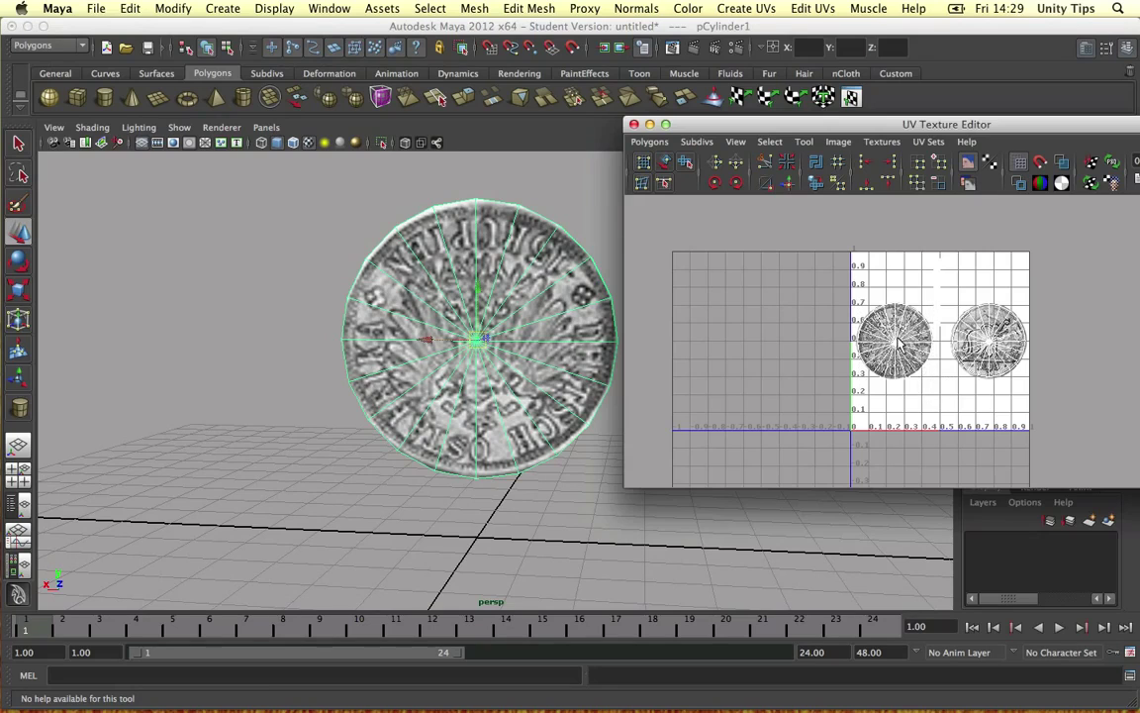
right_drag(898, 343, 930, 340)
drag(858, 295, 933, 372)
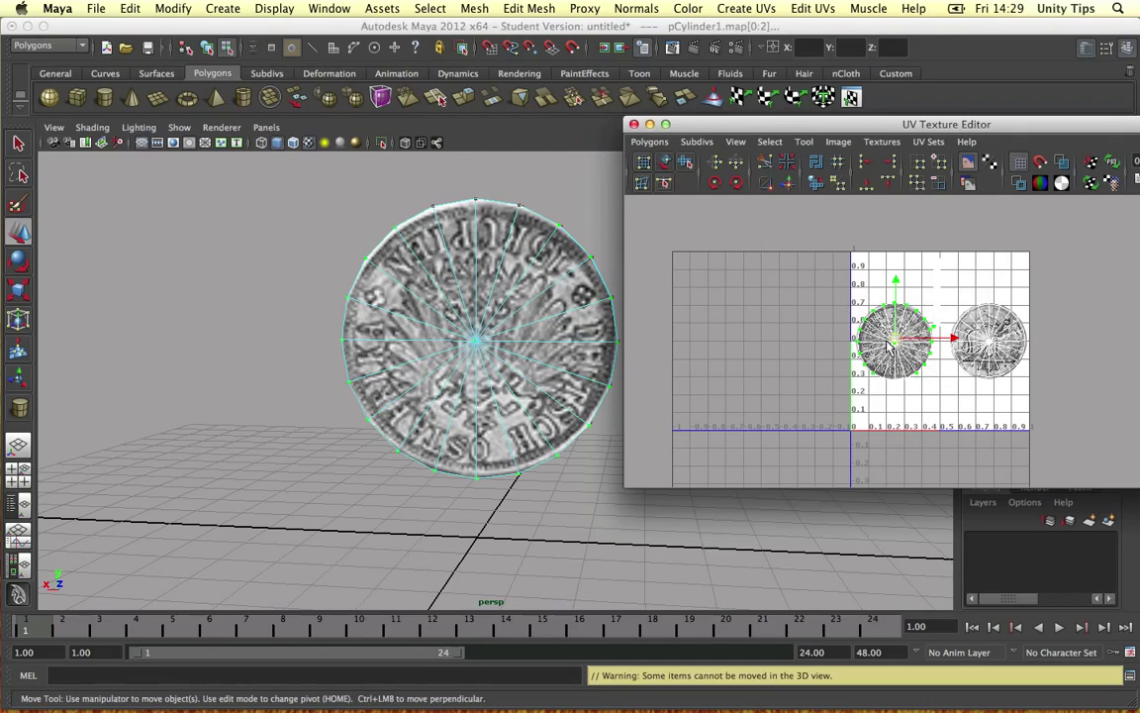
Try to mirror the eagle face's UV shell horizontally by scaling it through itself
key(r)
key(e)
key(w)
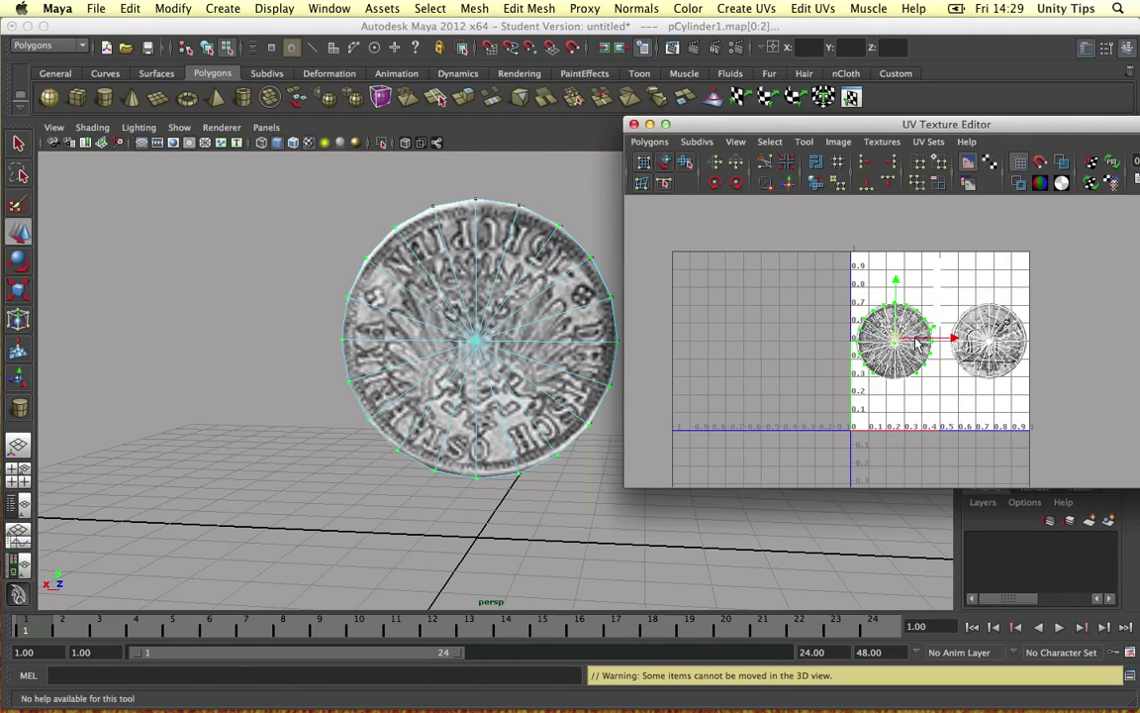
key(r)
drag(931, 341, 860, 337)
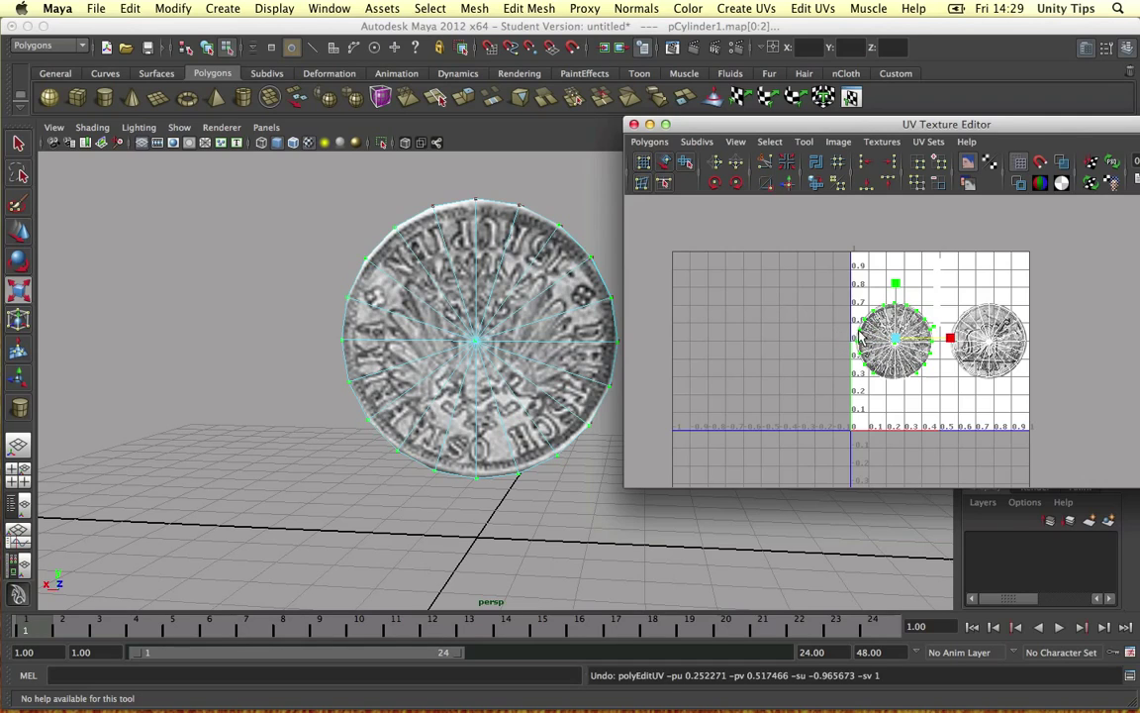
Reselect all UVs of the eagle face's shell and mirror them horizontally with a negative scale so the lettering reads correctly
drag(851, 289, 947, 405)
scroll(957, 364, up, 5)
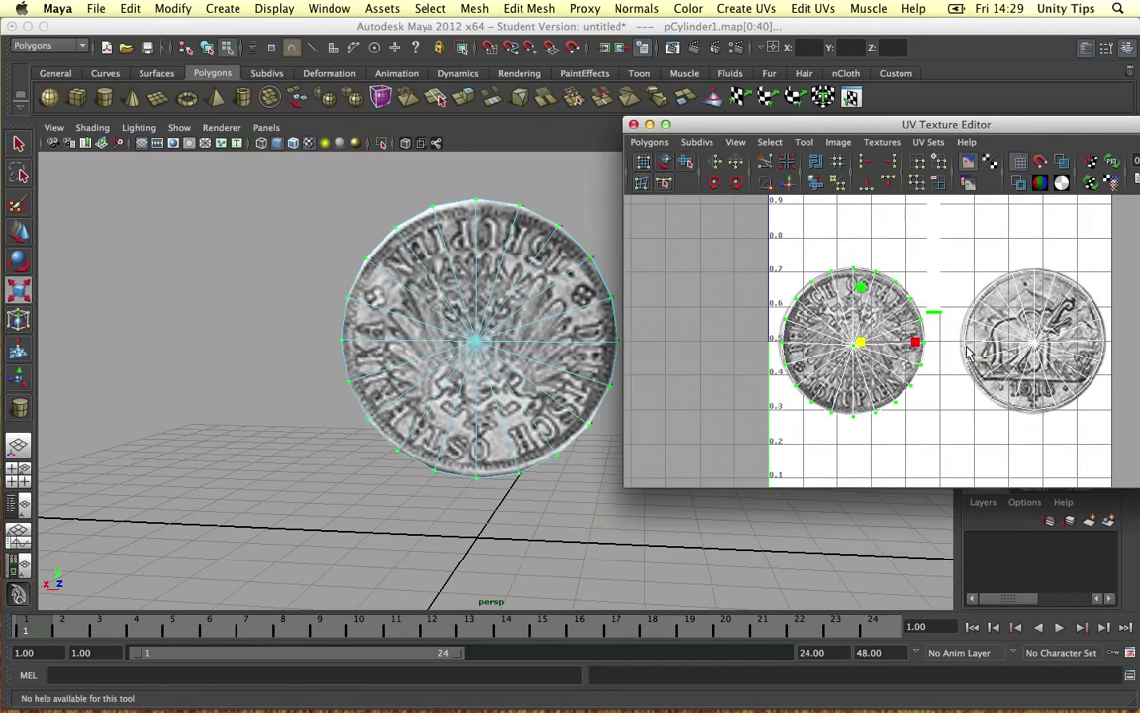
alt+middle_drag(861, 301, 831, 299)
click(830, 300)
drag(831, 254, 796, 277)
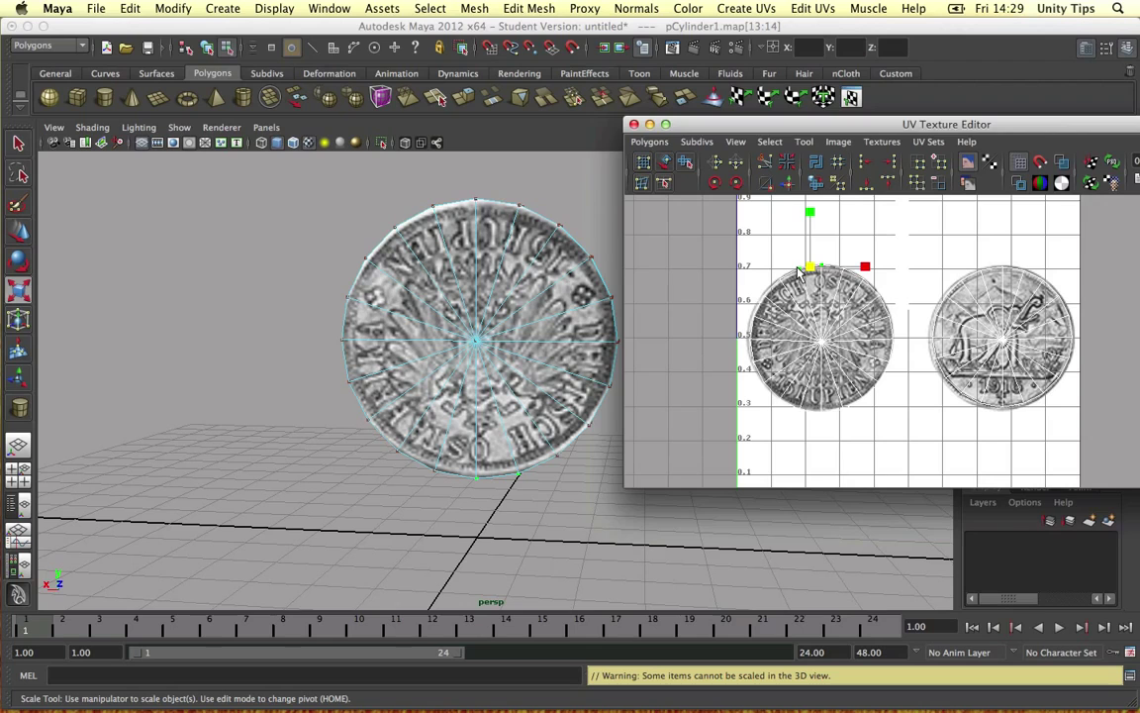
right_drag(801, 272, 871, 404)
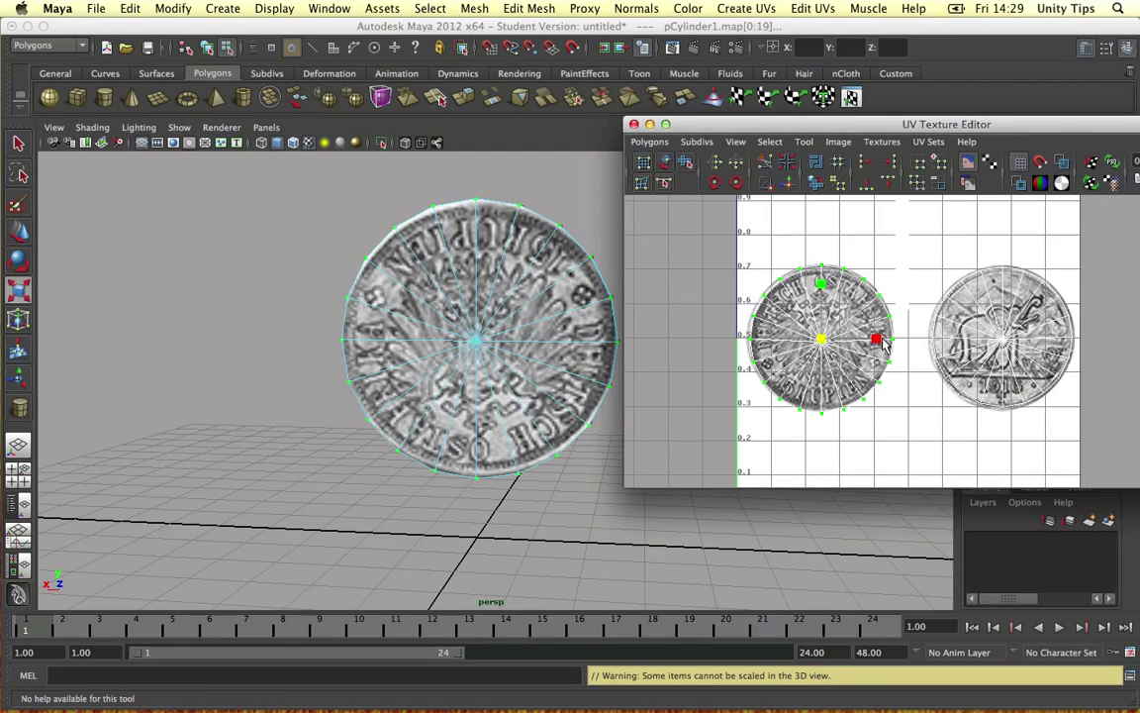
drag(884, 342, 767, 347)
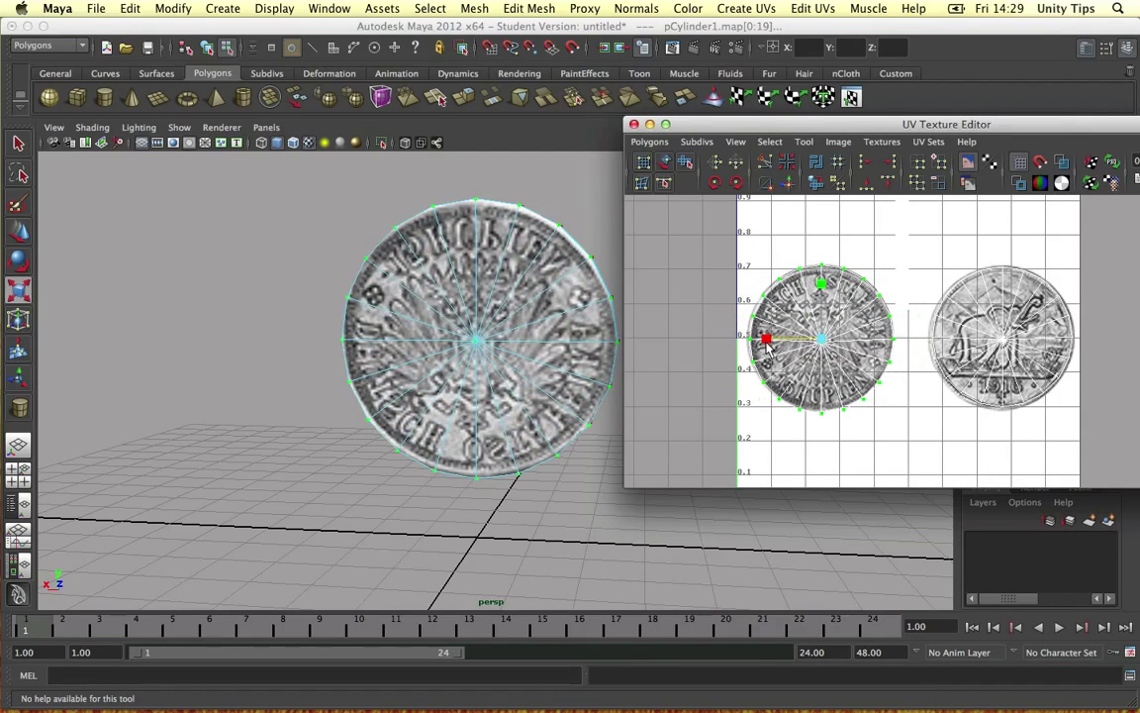
Switch the coin back to object mode and check the lettering on the eagle face and the elephant face
alt+drag(329, 323, 386, 308)
right_drag(506, 326, 579, 308)
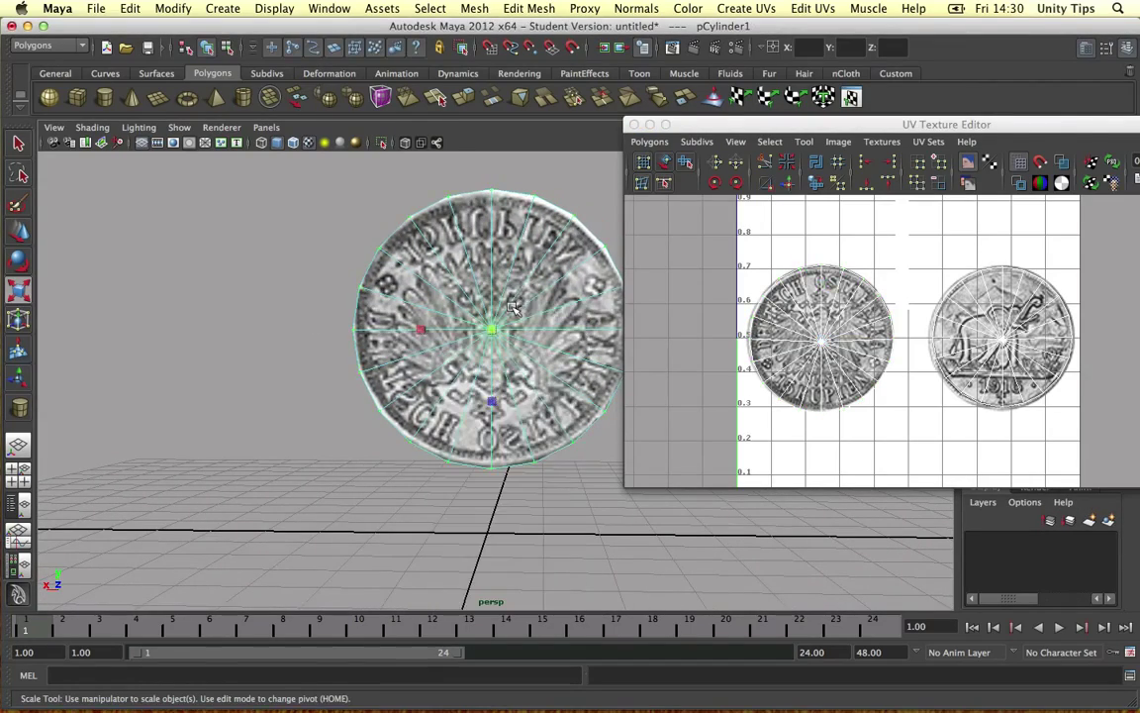
scroll(353, 326, down, 5)
alt+drag(353, 326, 668, 345)
scroll(571, 357, up, 5)
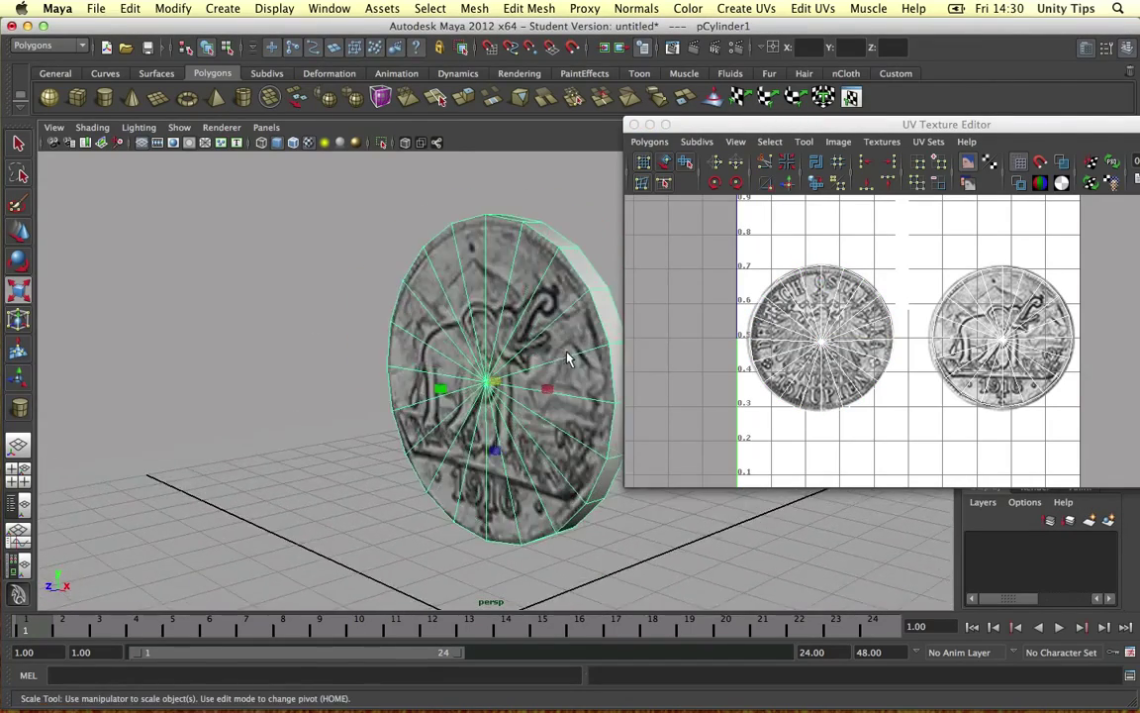
alt+drag(515, 345, 608, 343)
scroll(599, 346, down, 5)
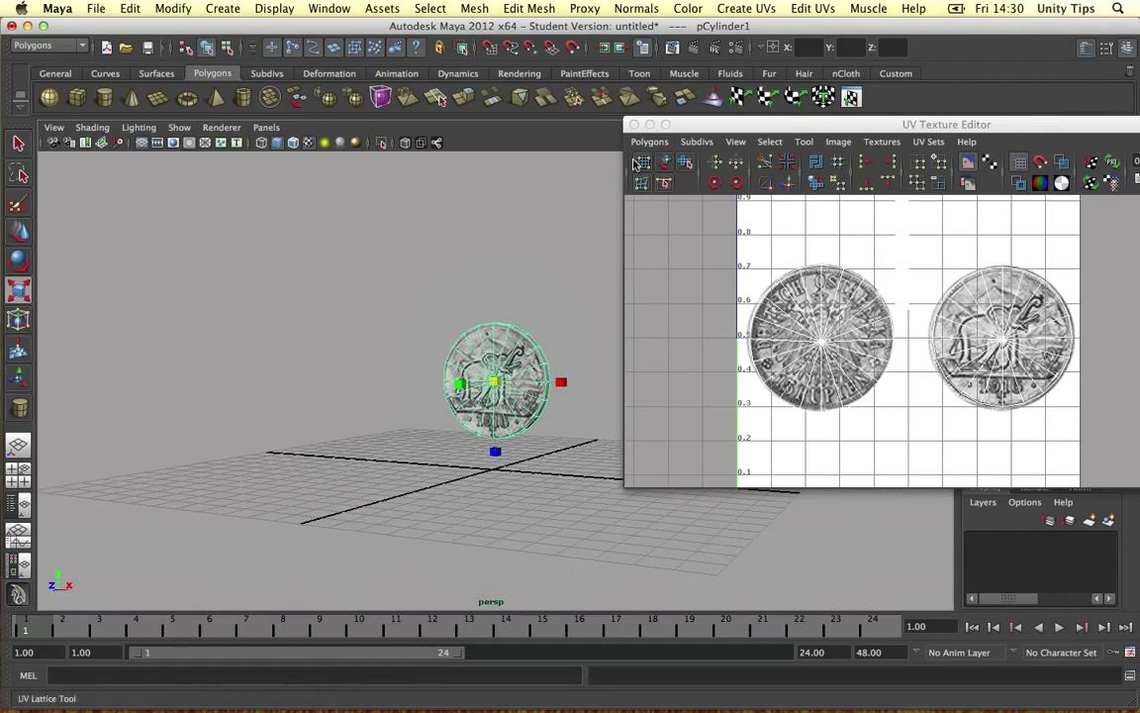
Close the UV Texture Editor and scale the coin down uniformly to about 0.265 on all axes
click(635, 124)
click(677, 257)
alt+drag(677, 257, 507, 294)
click(495, 357)
key(r)
drag(500, 384, 456, 416)
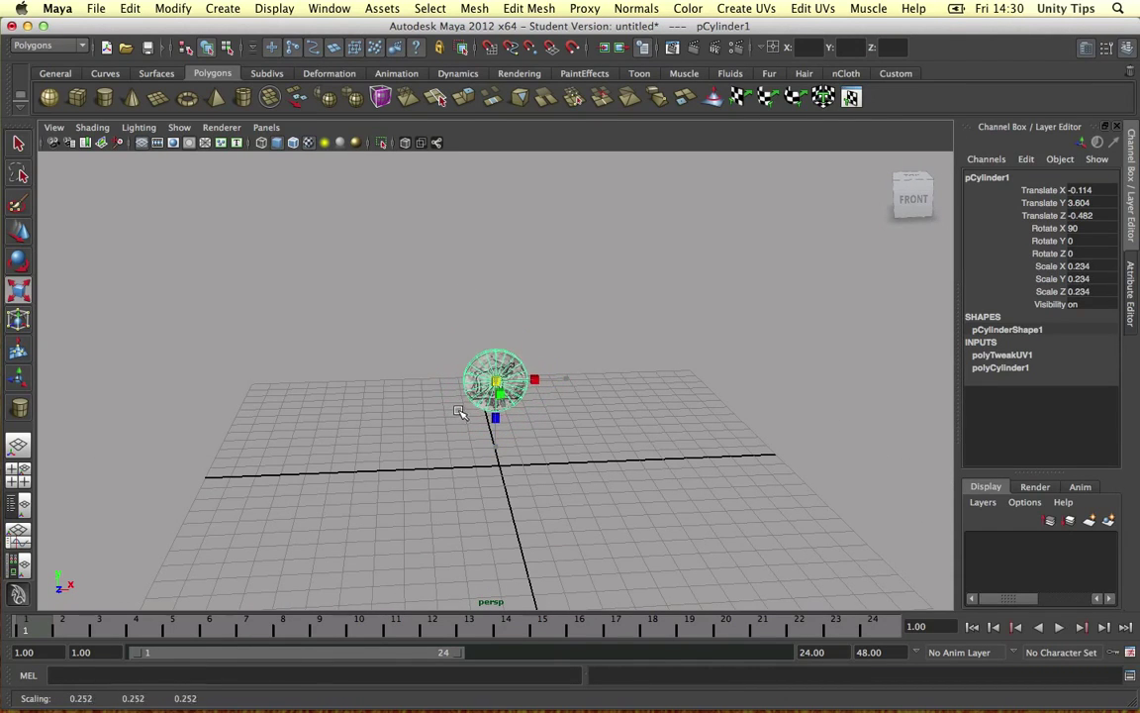
click(540, 344)
alt+drag(614, 315, 501, 332)
scroll(641, 338, down, 10)
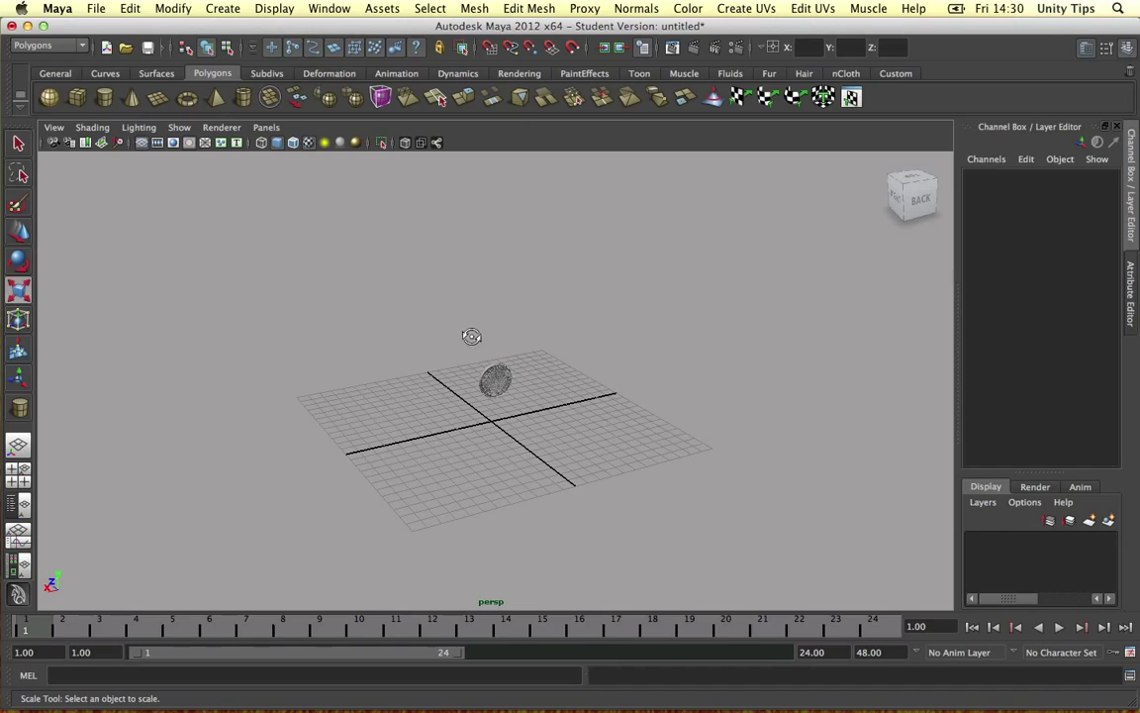
Select the coin, start Export All, and browse to the Desktop/CollectResources/Assets/_Models folder
key(w)
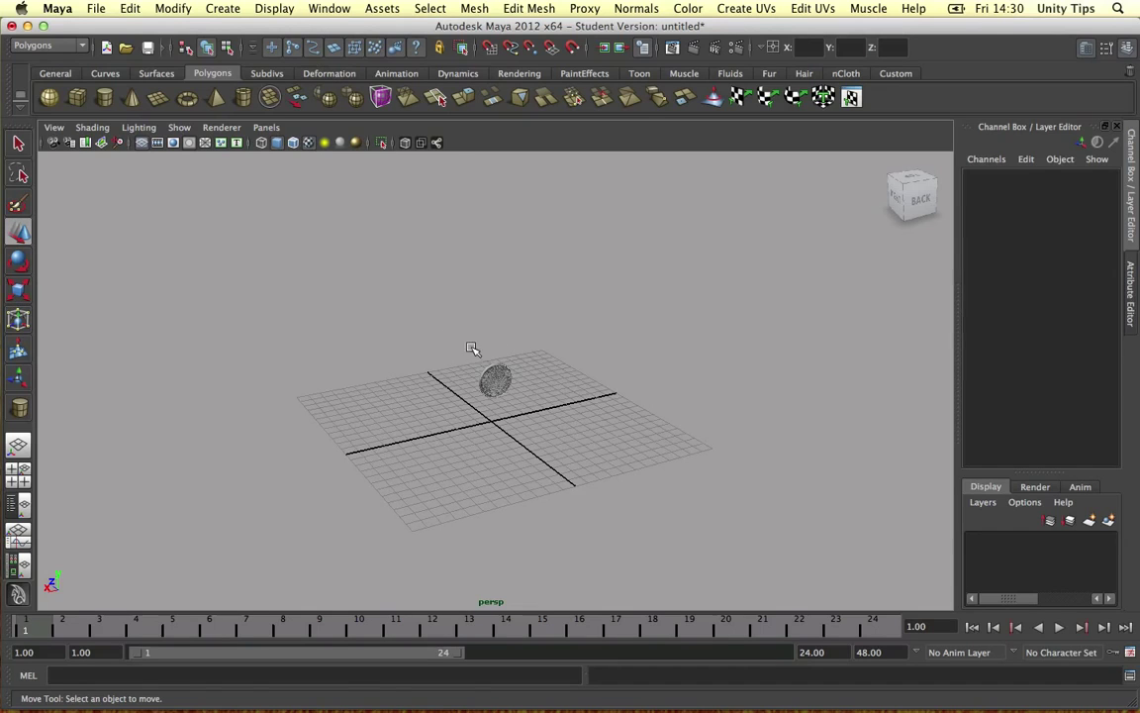
drag(471, 348, 538, 420)
click(96, 8)
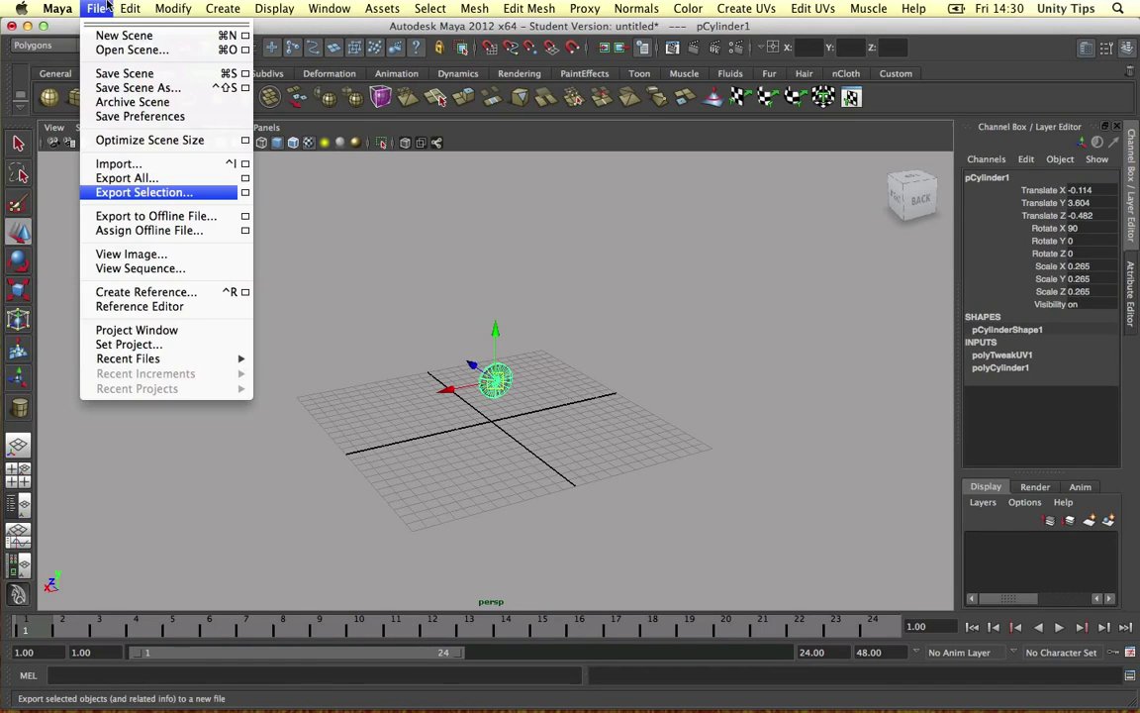
click(164, 178)
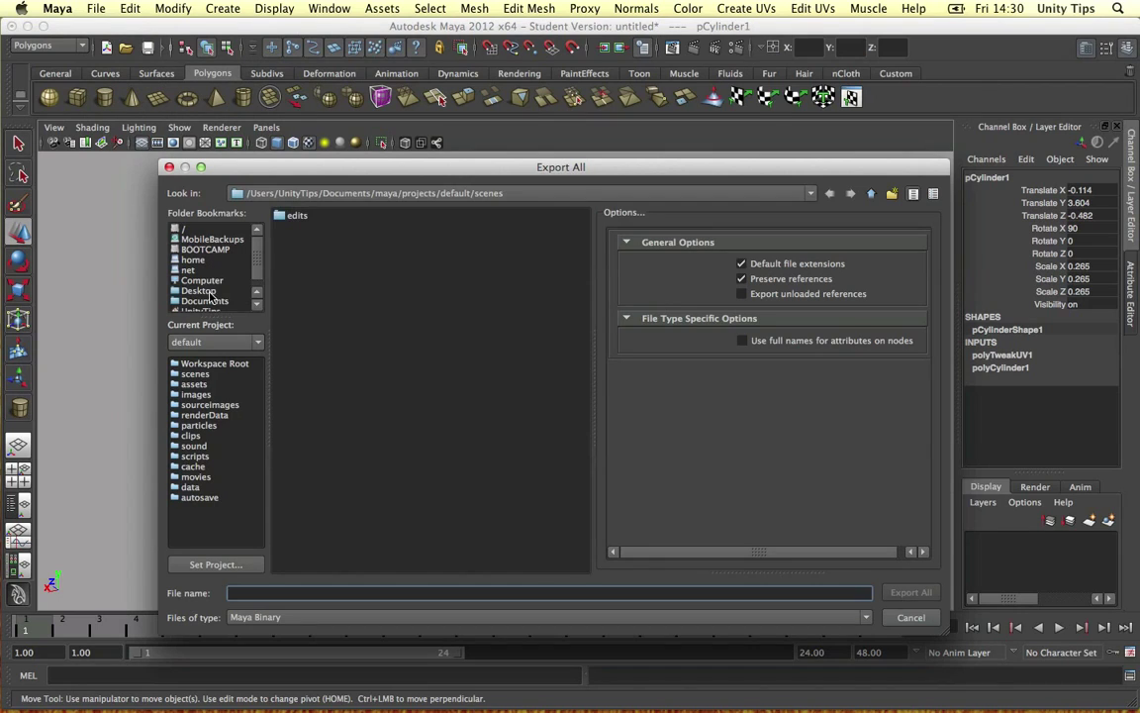
click(198, 291)
double_click(321, 215)
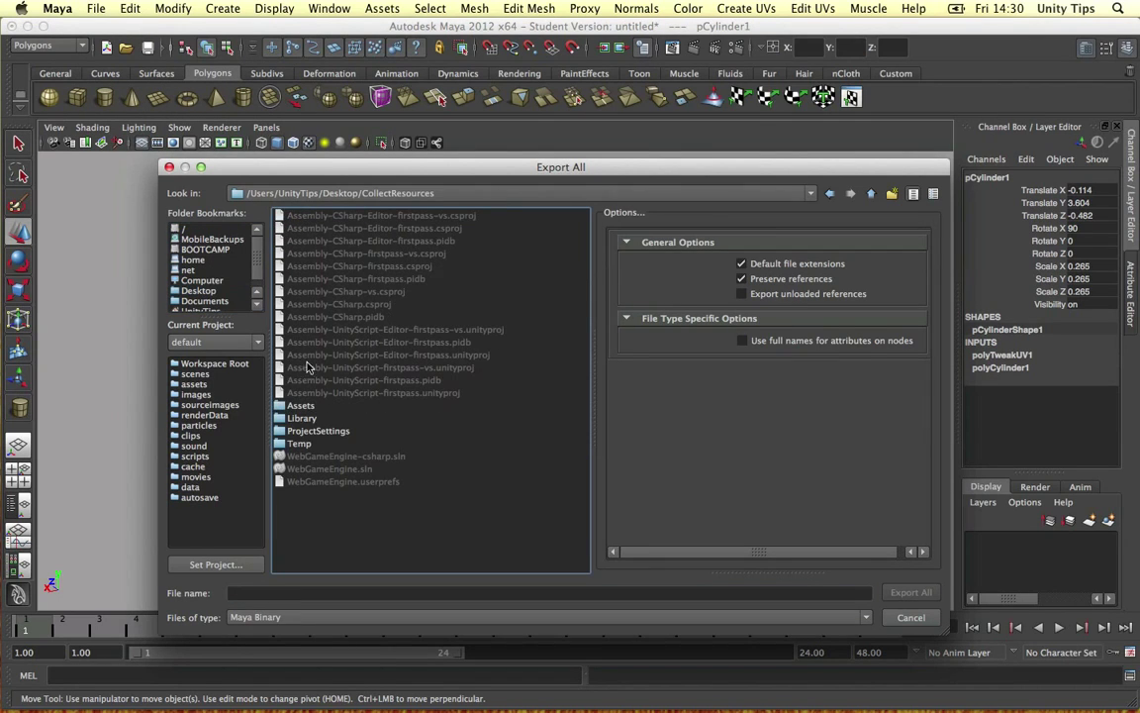
double_click(301, 406)
double_click(305, 228)
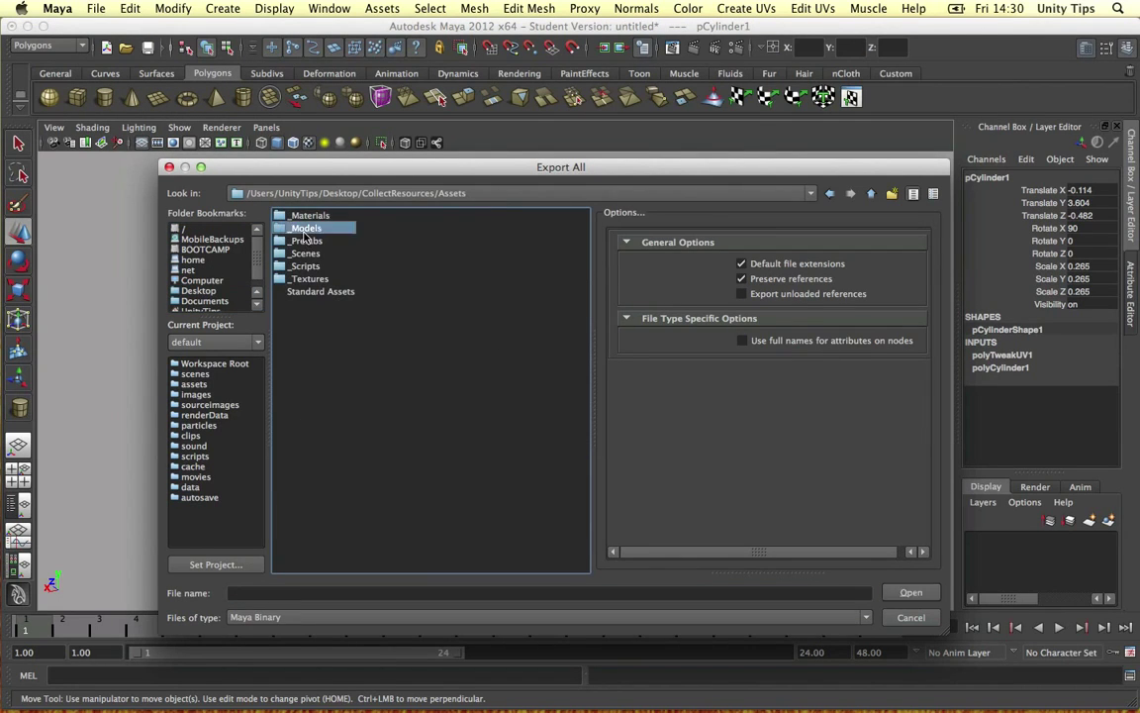
Name the export file Coin and set its file type to FBX export
click(566, 591)
text(col)
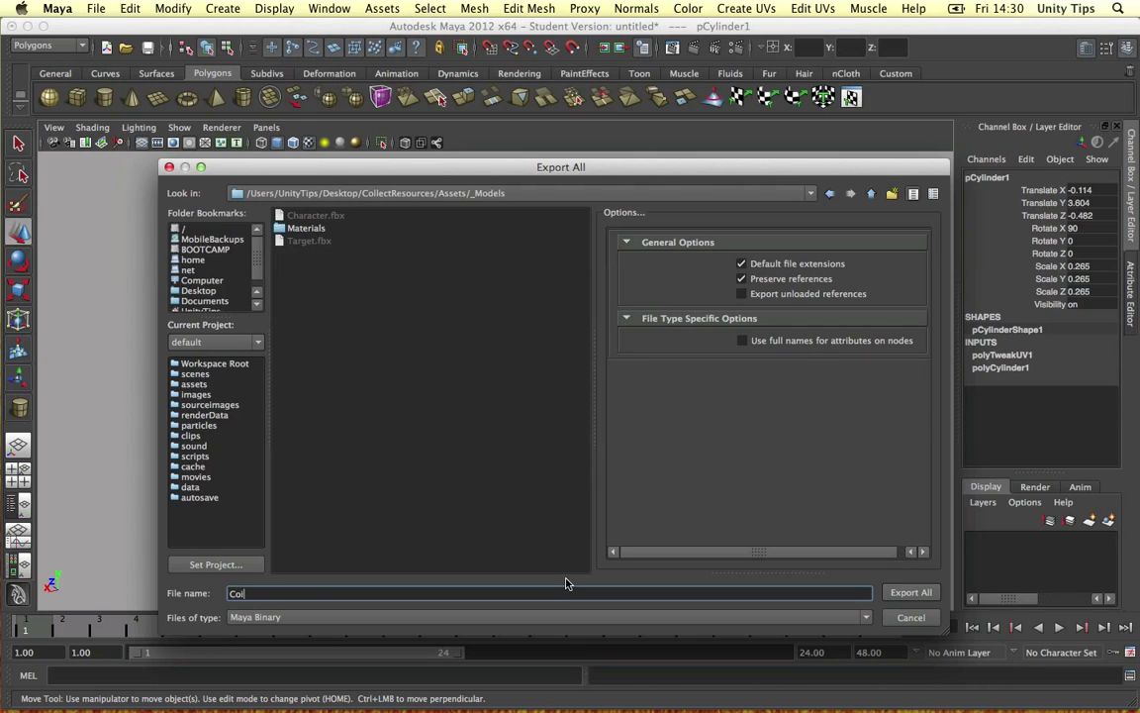
click(626, 247)
click(627, 248)
click(479, 615)
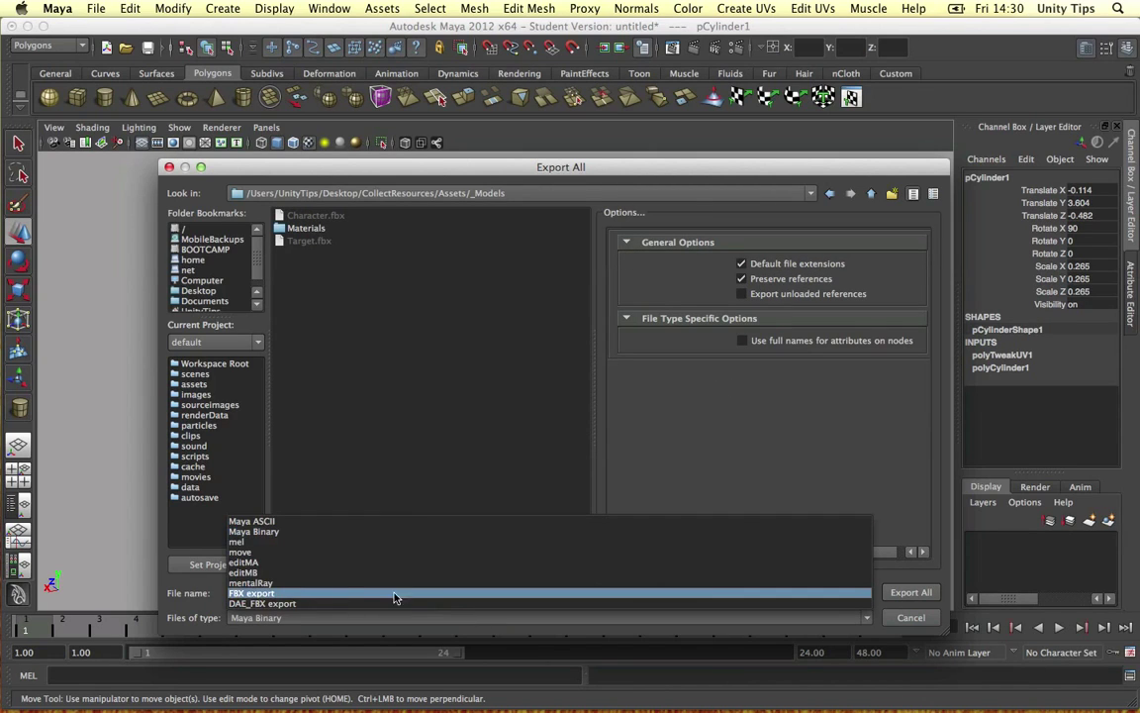
click(240, 594)
Look through the FBX file type specific options and collapse the Welcome section
scroll(663, 526, down, 5)
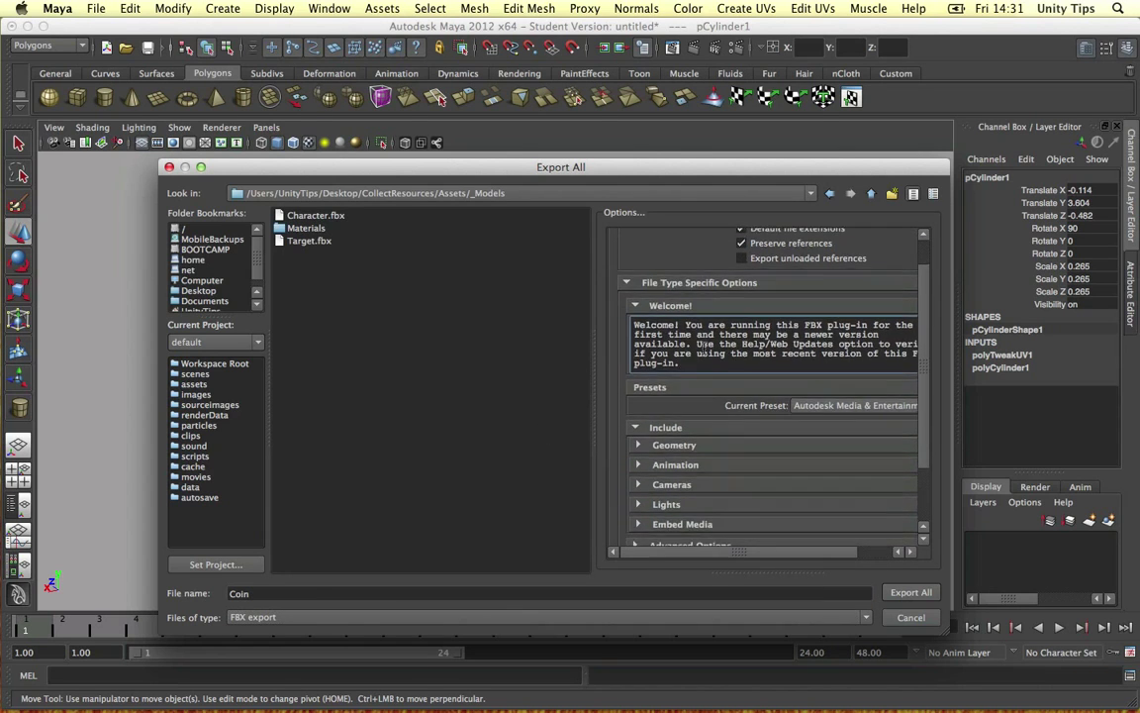
scroll(661, 524, down, 1)
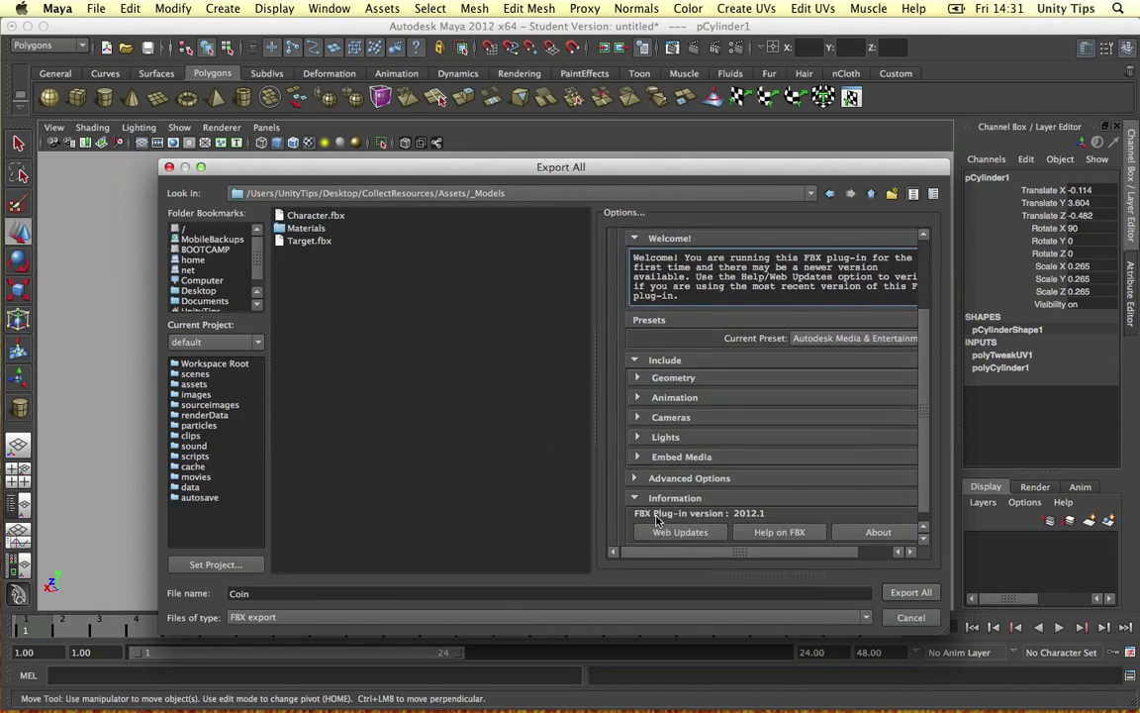
scroll(634, 312, up, 5)
click(625, 319)
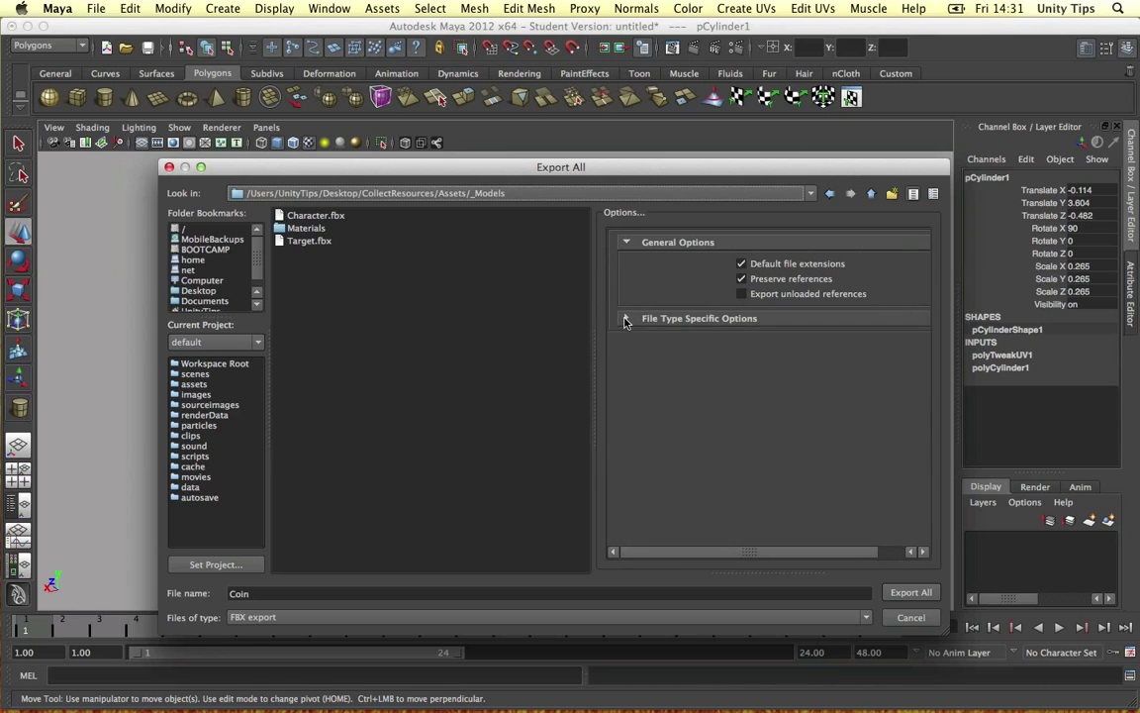
click(626, 319)
scroll(637, 297, down, 3)
click(636, 289)
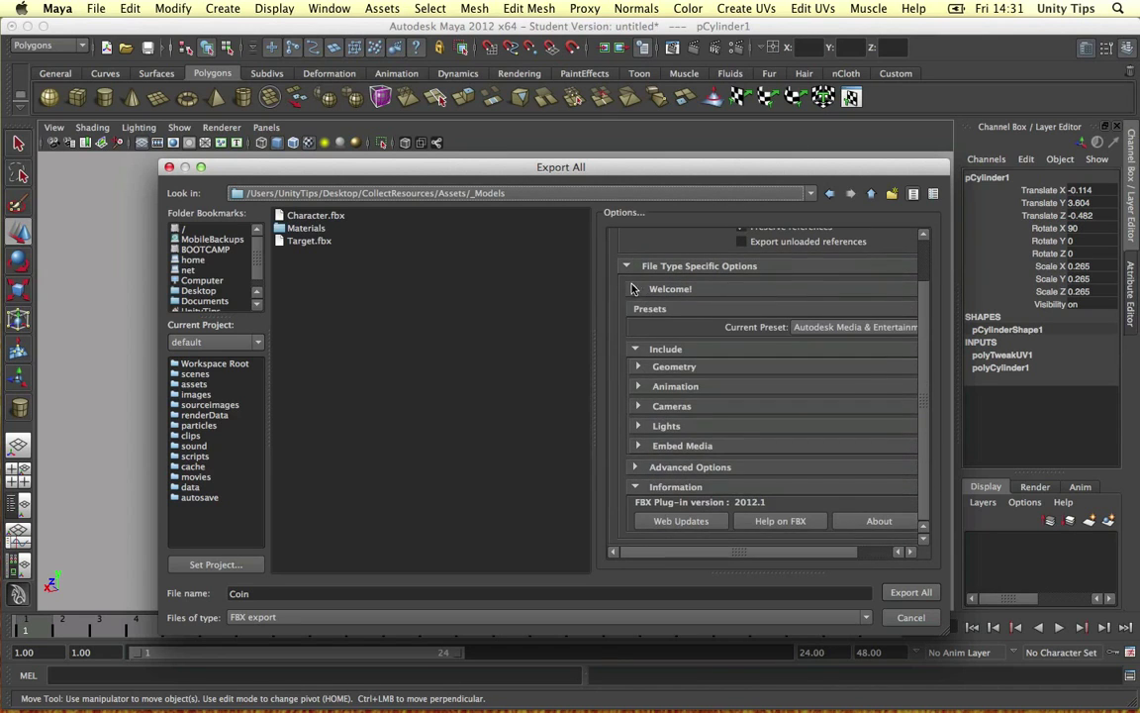
Turn off automatic units in the advanced FBX options, convert file units to Centimeters, and export the coin
click(633, 470)
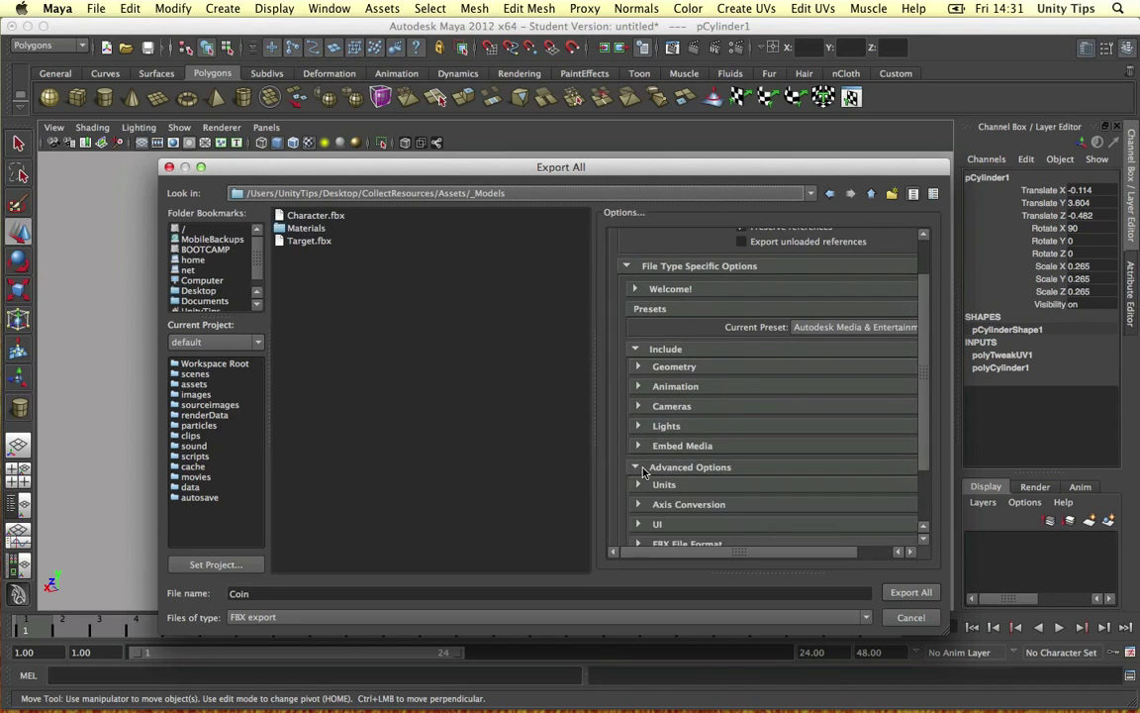
scroll(637, 450, down, 3)
click(637, 407)
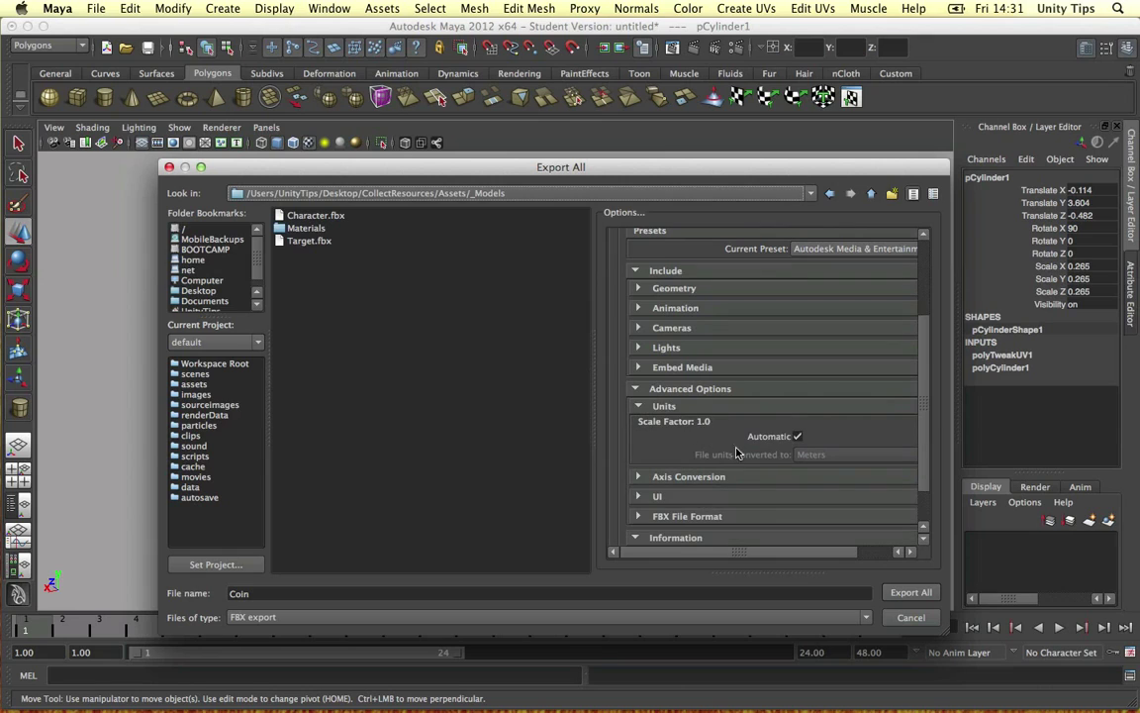
click(796, 436)
click(811, 454)
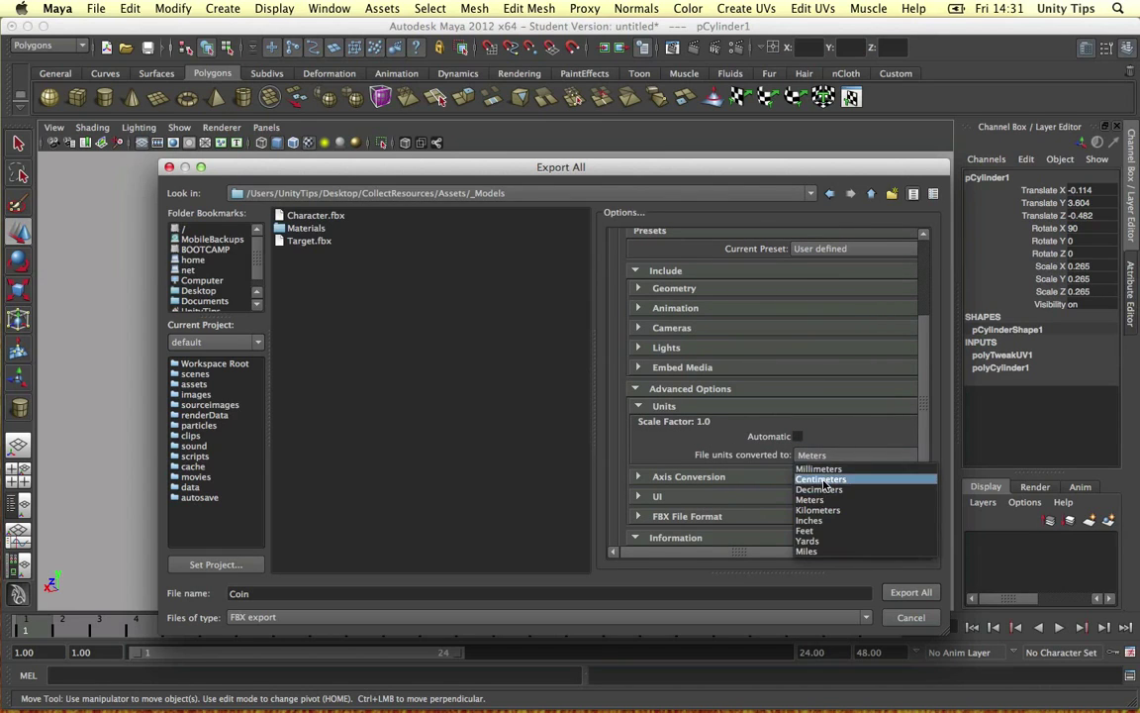
click(807, 431)
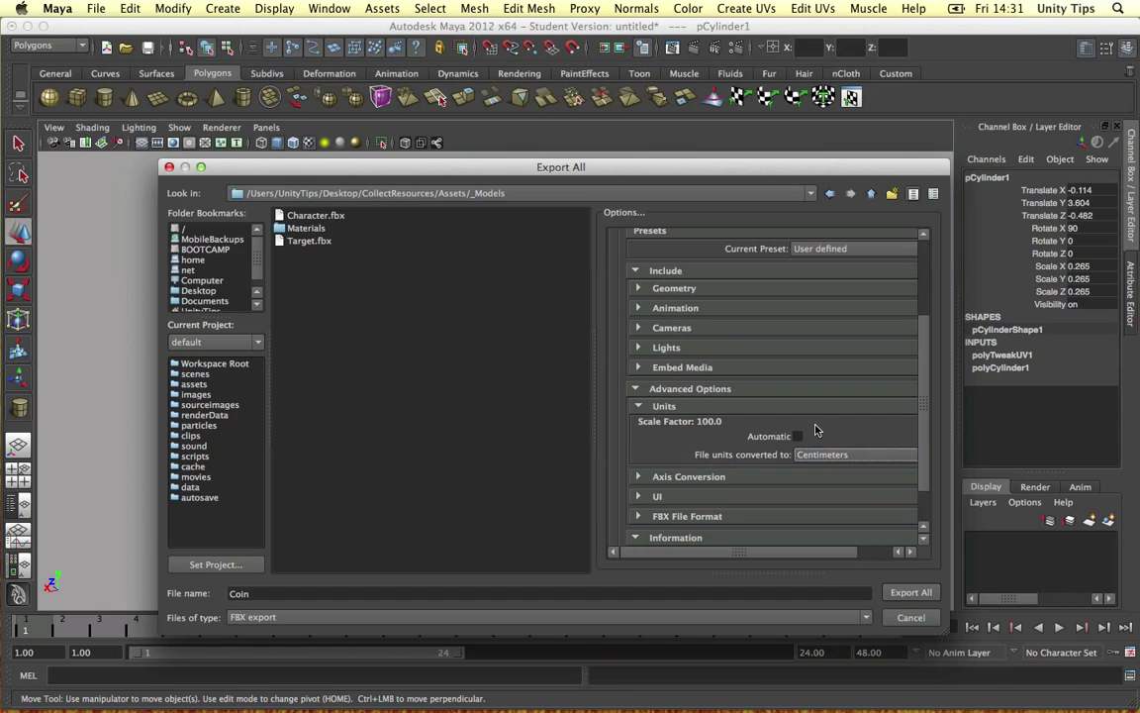
click(909, 592)
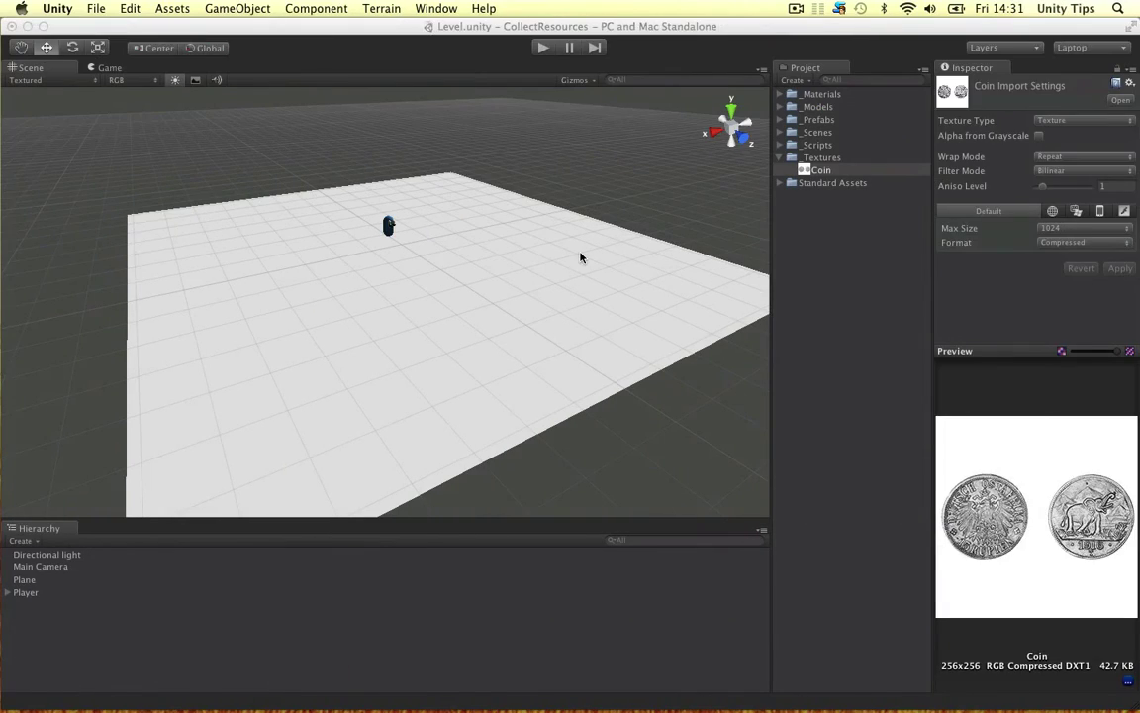
Switch to Unity, select the Coin model in the _Models folder, and rotate its preview to examine the elephant face
click(578, 256)
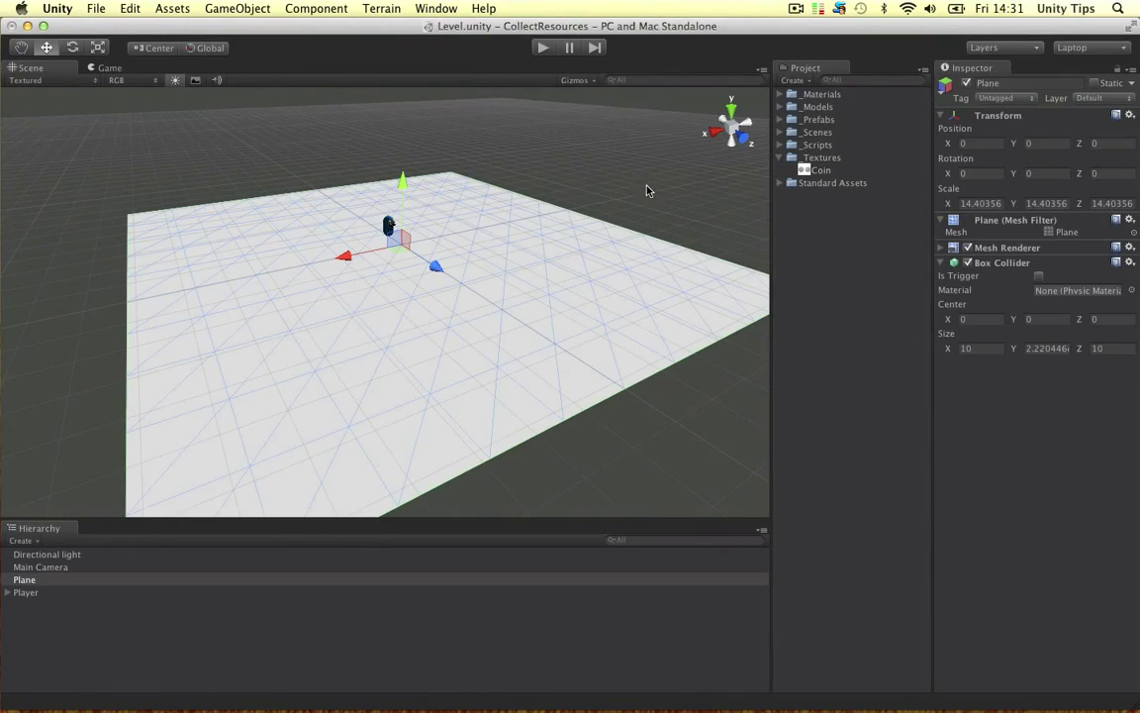
click(701, 170)
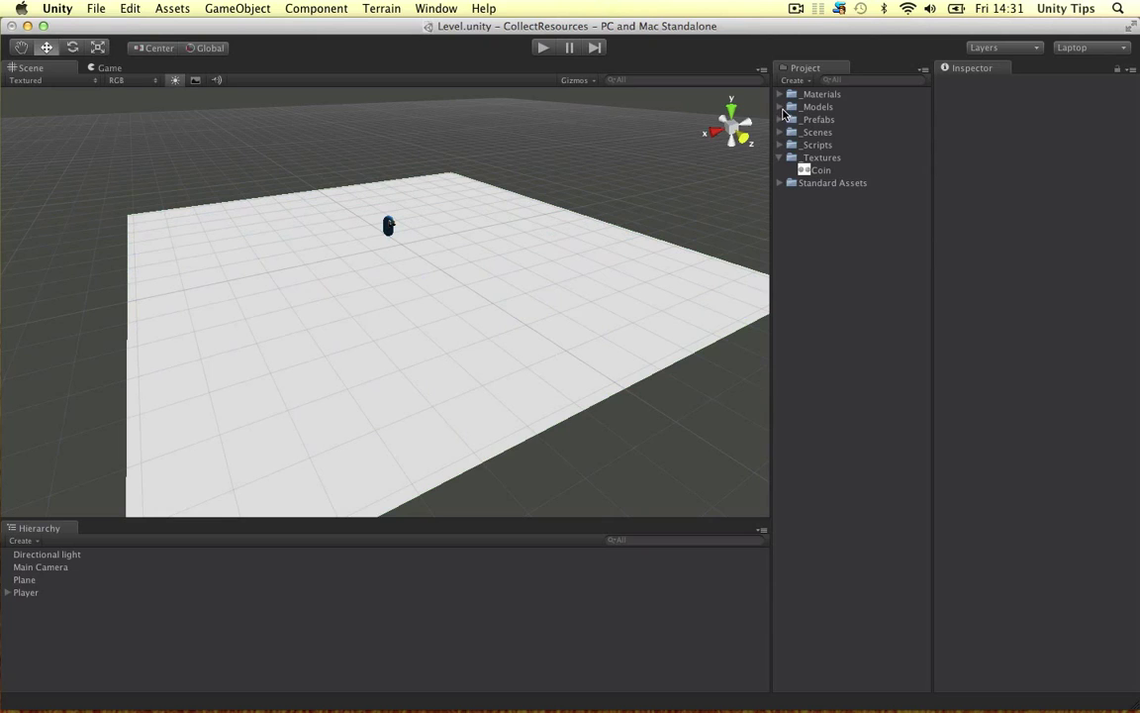
click(780, 107)
click(816, 132)
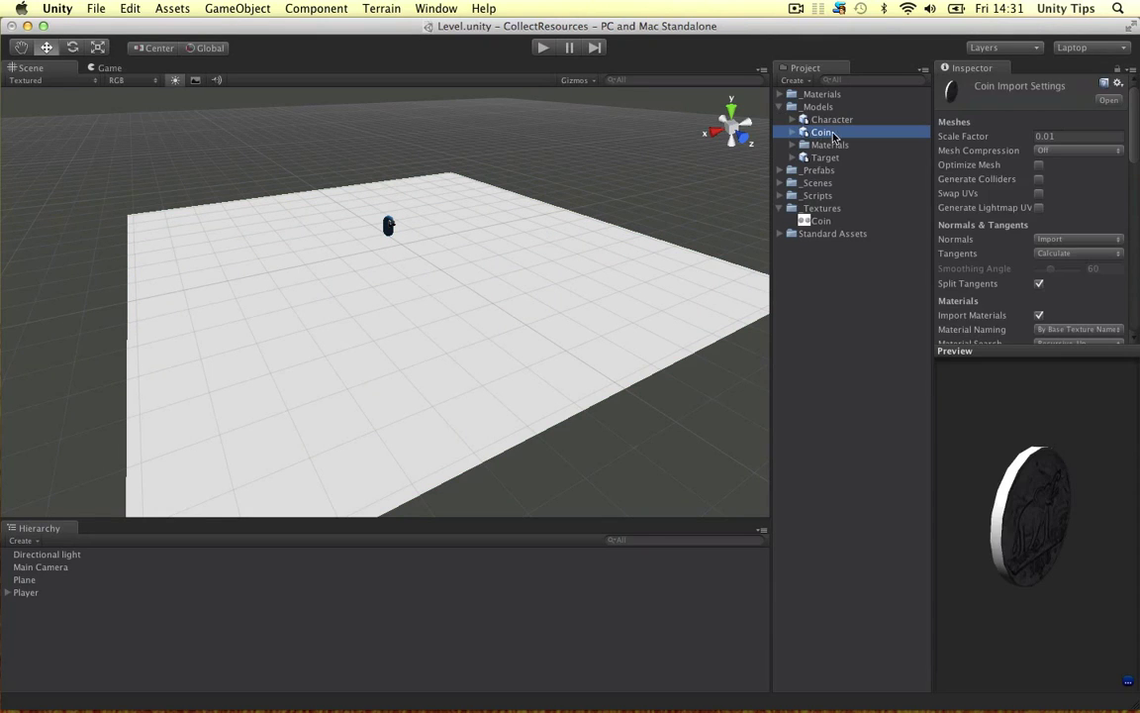
drag(1037, 452, 862, 274)
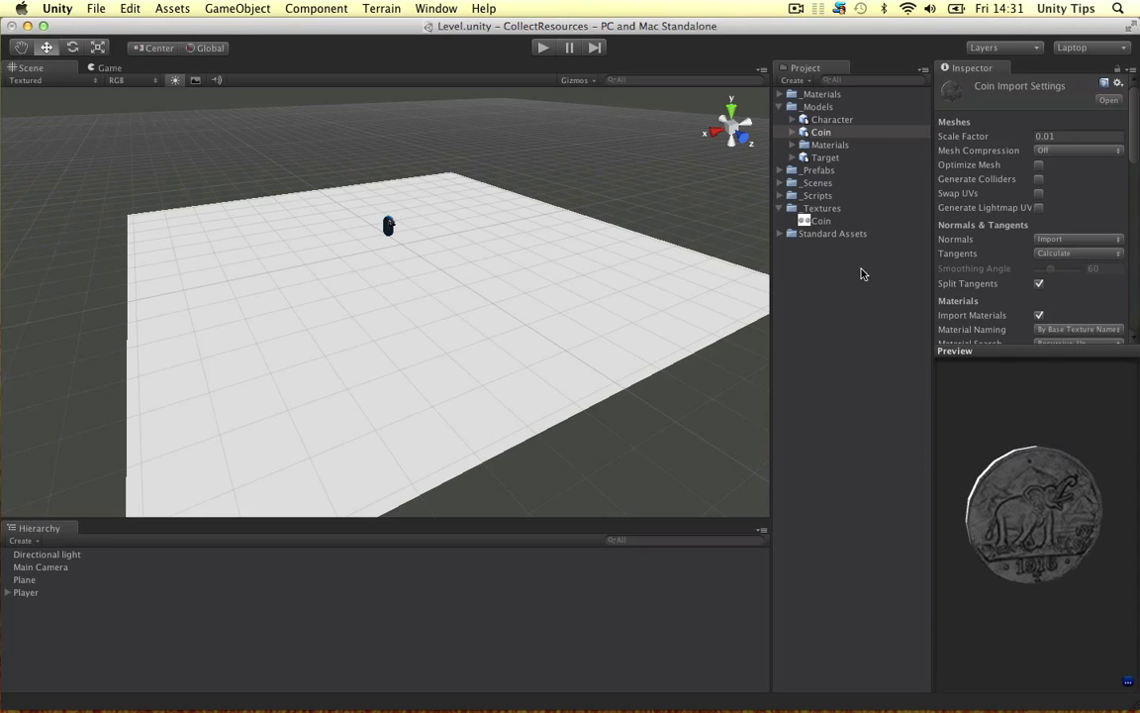
Place the Coin model in the level and move it near the player, to about X -3.4 and Z -5.3
drag(832, 133, 465, 213)
key(f)
alt+drag(552, 231, 334, 241)
scroll(331, 240, down, 4)
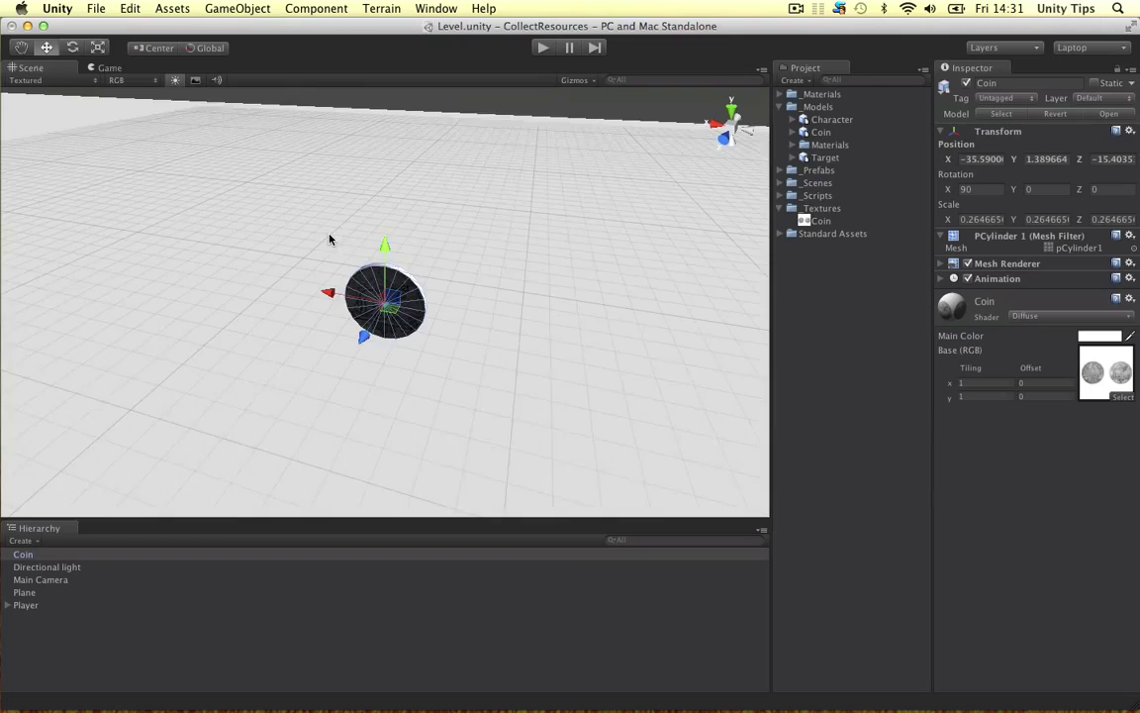
middle_drag(330, 240, 563, 215)
scroll(540, 223, down, 5)
key(w)
drag(411, 258, 55, 305)
alt+drag(87, 290, 186, 267)
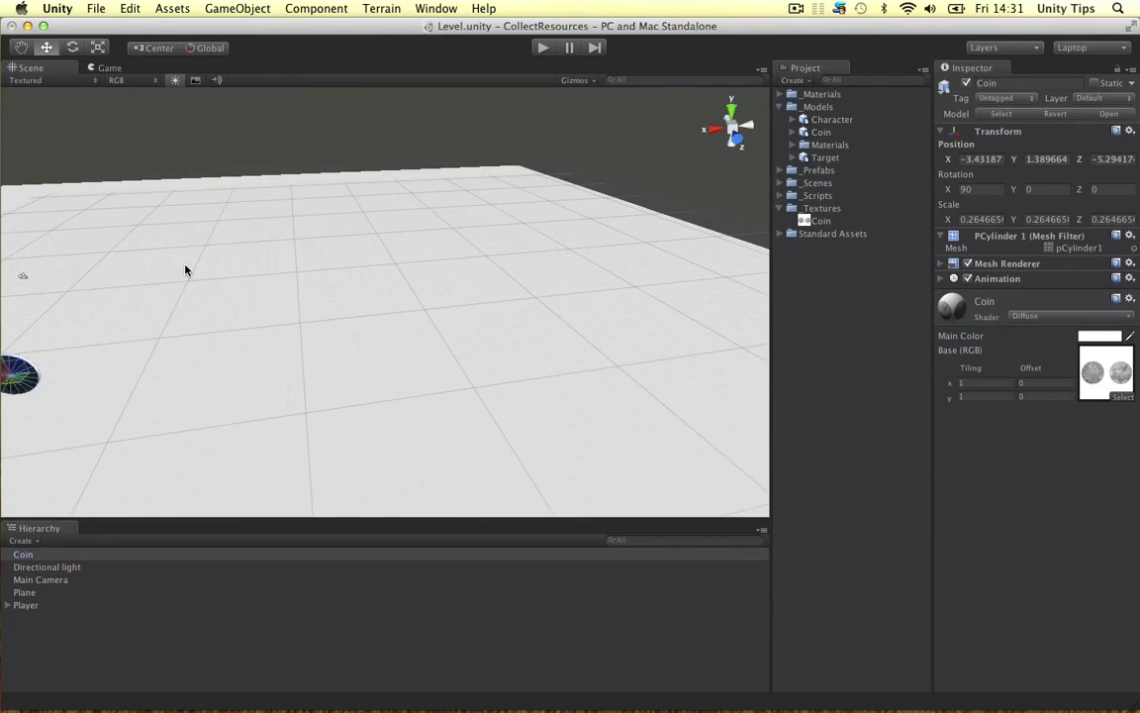
Raise the coin above the floor and shift it beside the blue player, to about X -6.9 and Y 5.3
key(f)
scroll(228, 284, down, 5)
alt+drag(277, 279, 382, 177)
scroll(324, 267, down, 3)
drag(342, 253, 397, 261)
alt+drag(564, 274, 451, 303)
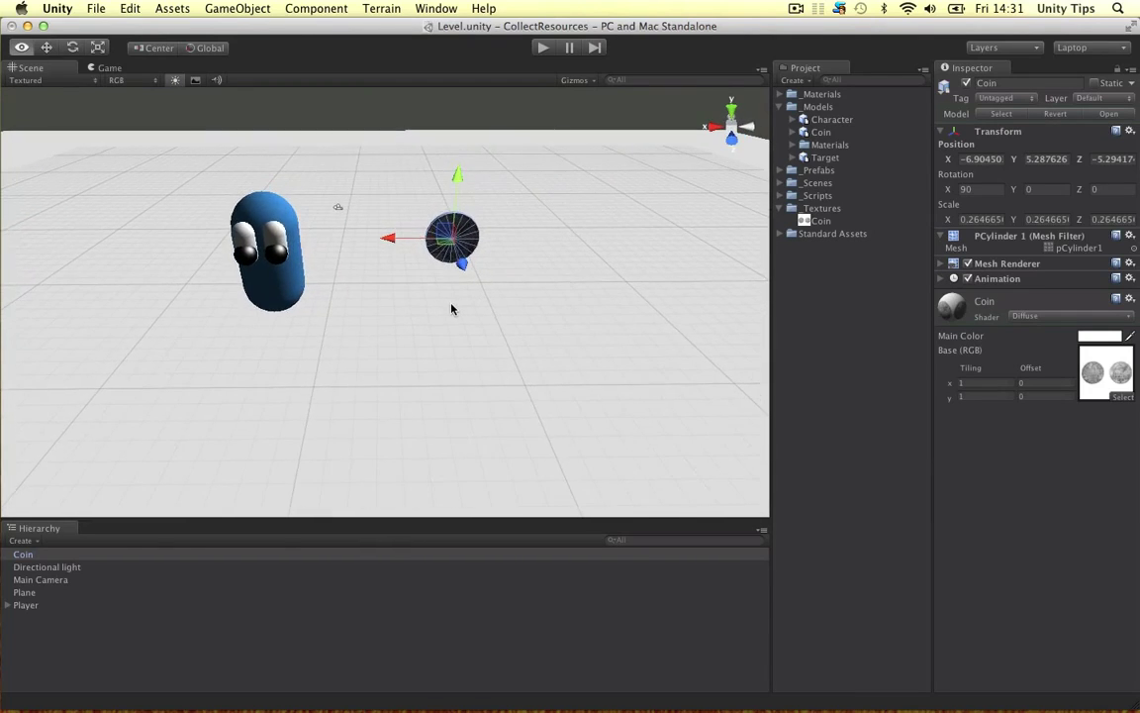
Switch to Maya, select the coin, scale it up, and deselect it
key(ctrl+Left)
drag(471, 355, 511, 354)
key(r)
click(556, 343)
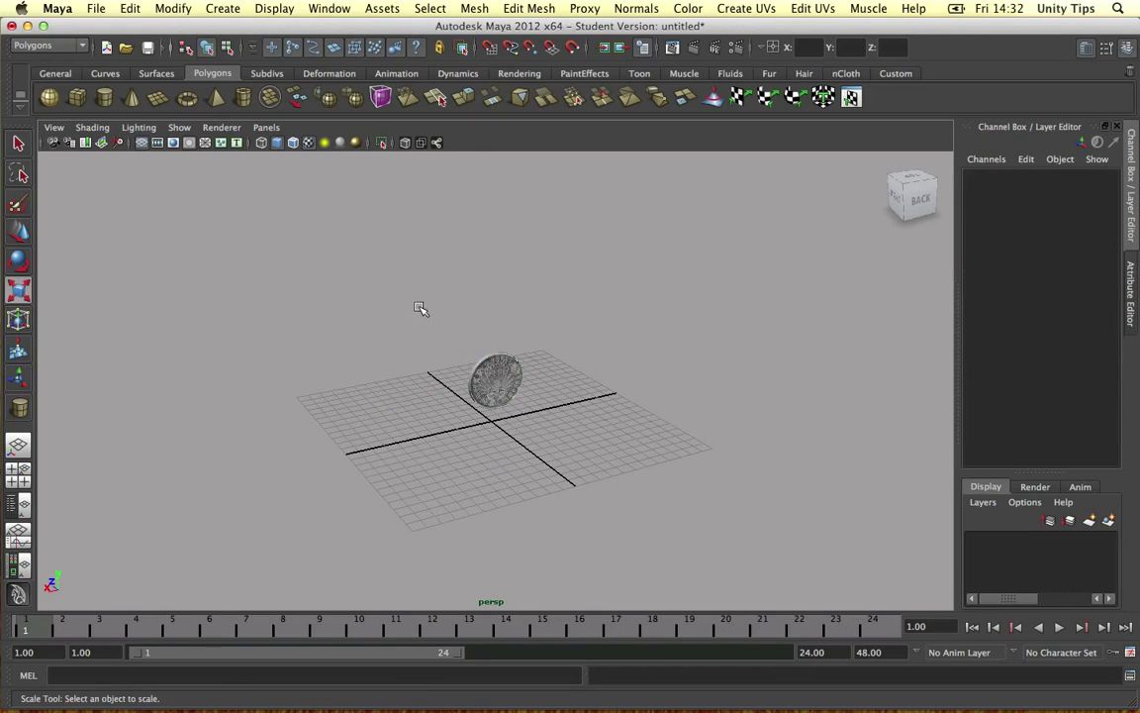
key(super+s)
key(Escape)
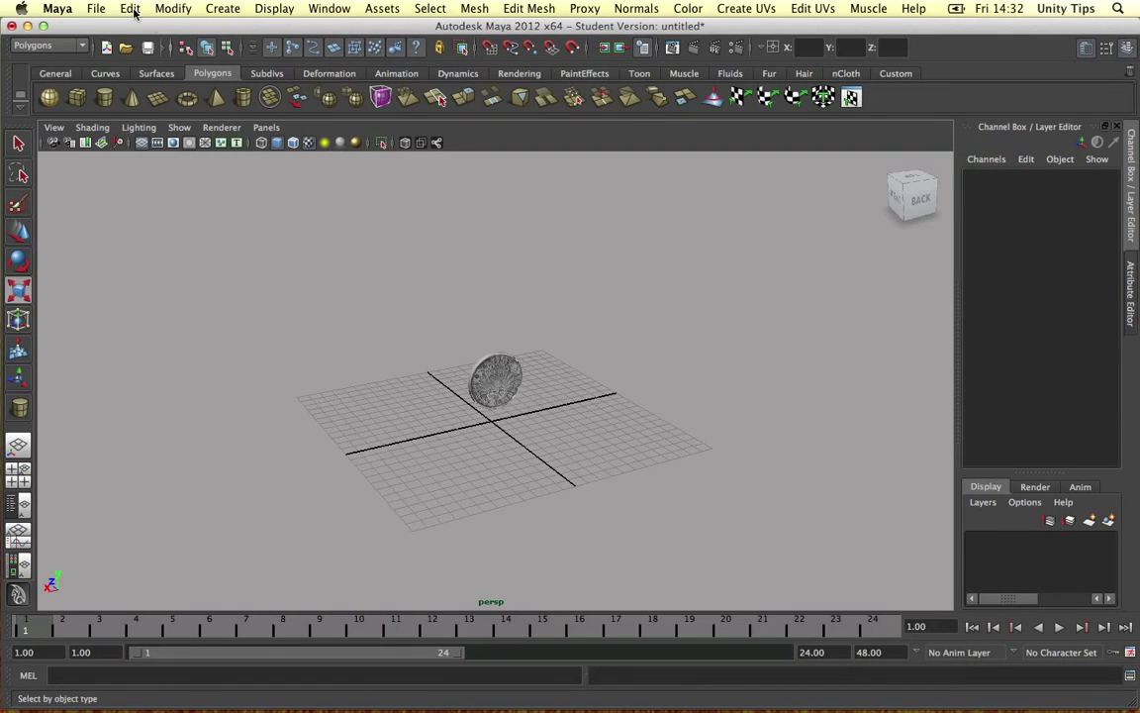
click(96, 8)
click(139, 192)
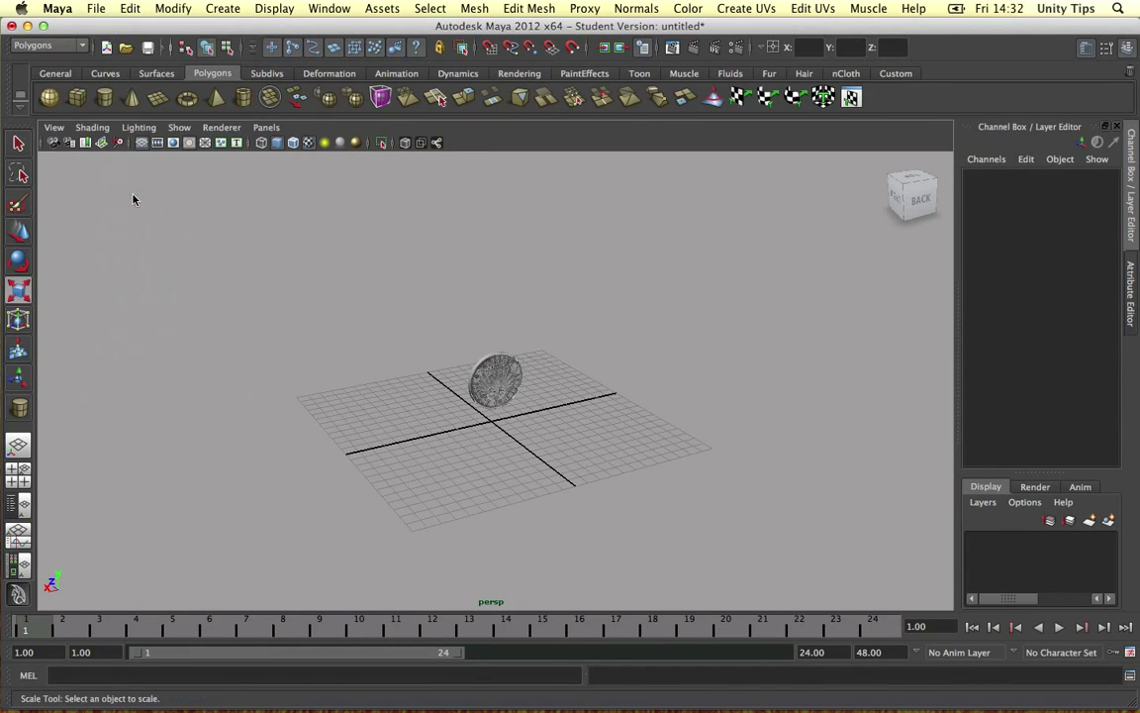
click(894, 620)
Export the whole scene as FBX over the existing Coin.fbx in the _Models folder, keeping the current units settings
click(96, 8)
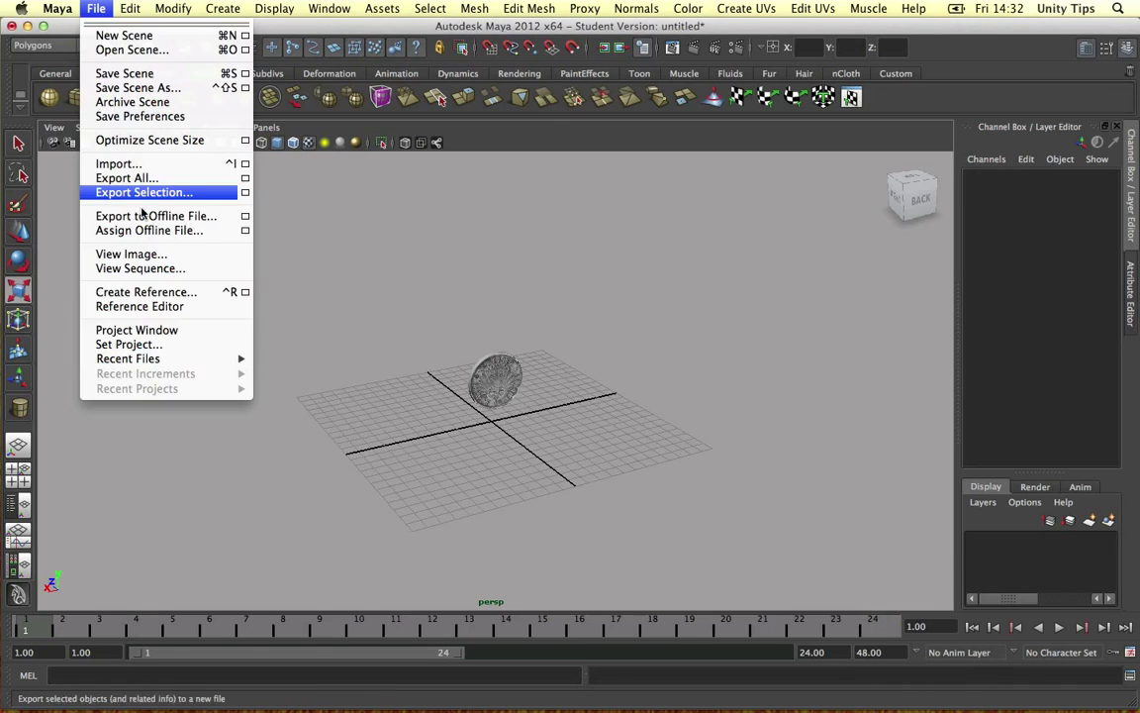
click(143, 180)
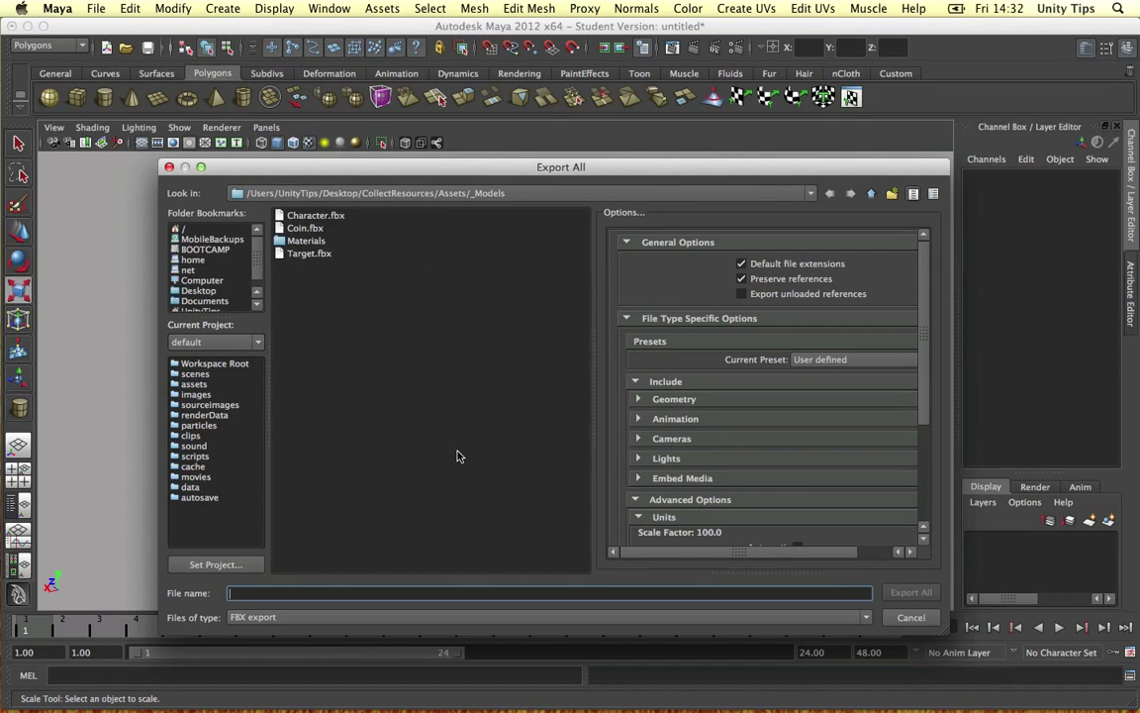
click(305, 228)
scroll(653, 399, down, 5)
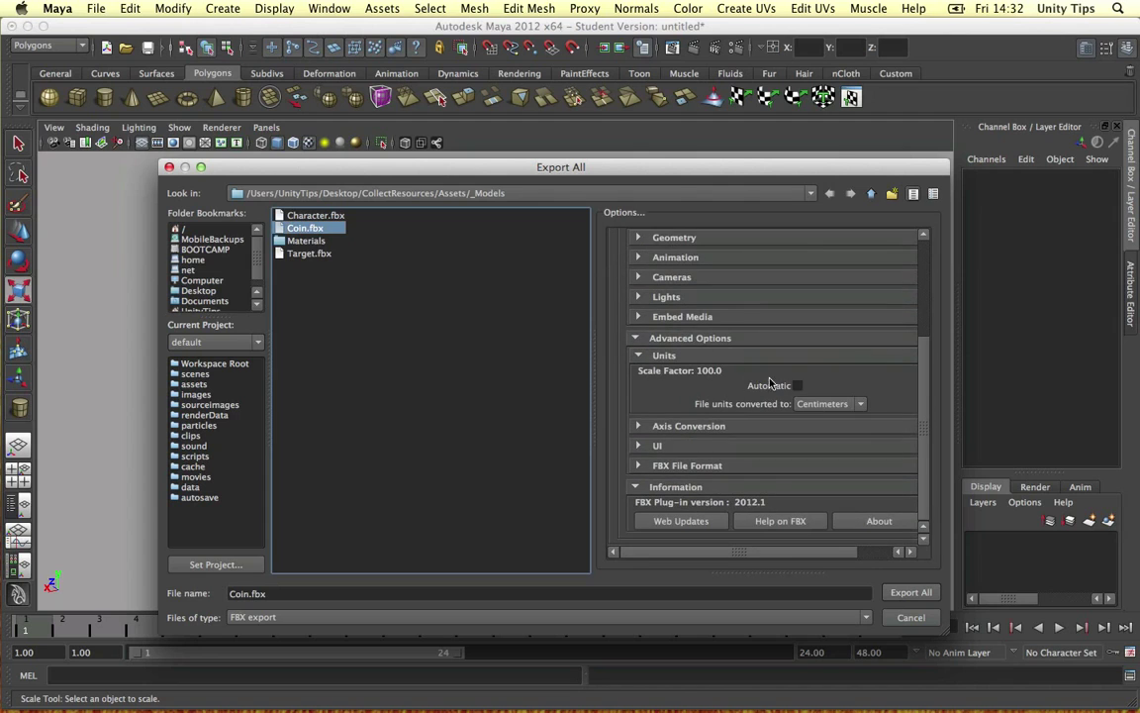
click(910, 593)
click(547, 409)
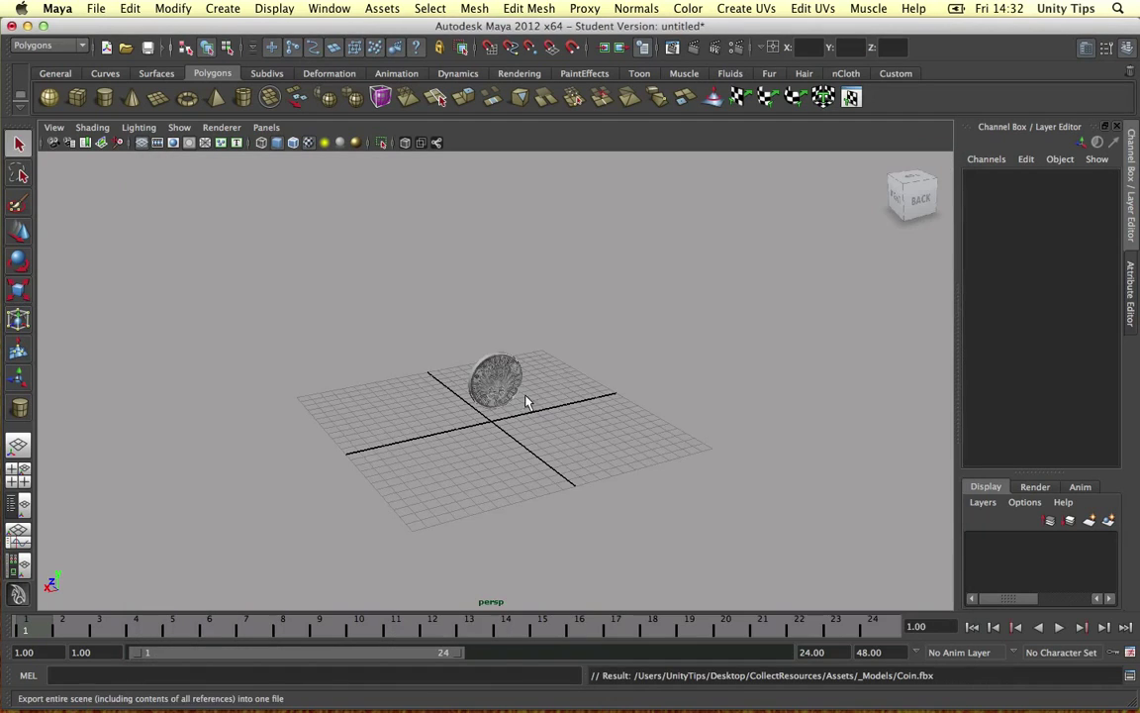
Switch back to Unity and lower the resized coin to about Y 3.72 beside the player
key(ctrl+Right)
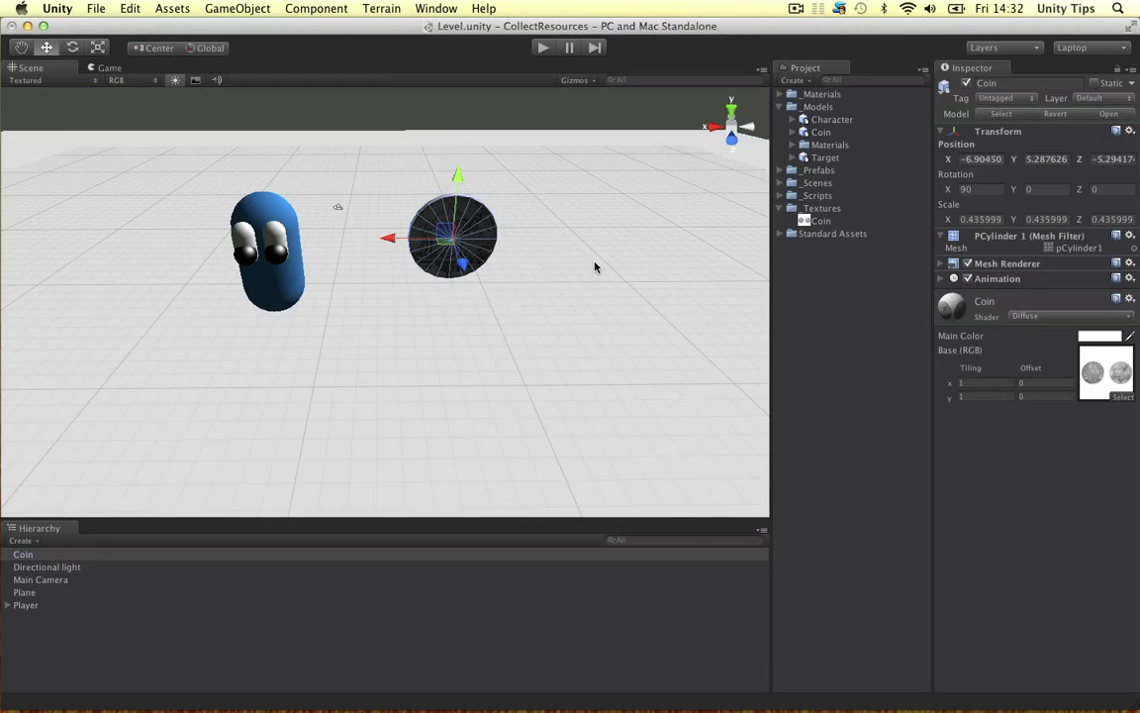
click(531, 247)
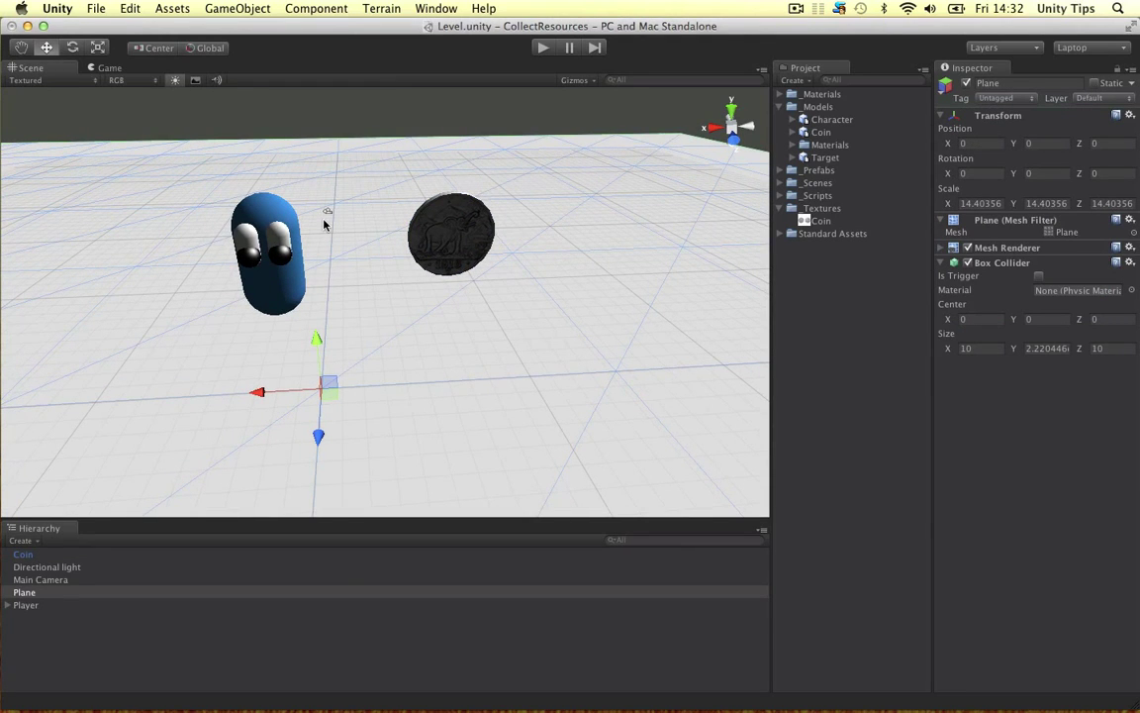
alt+drag(496, 236, 460, 229)
click(461, 132)
alt+drag(460, 131, 466, 234)
click(466, 234)
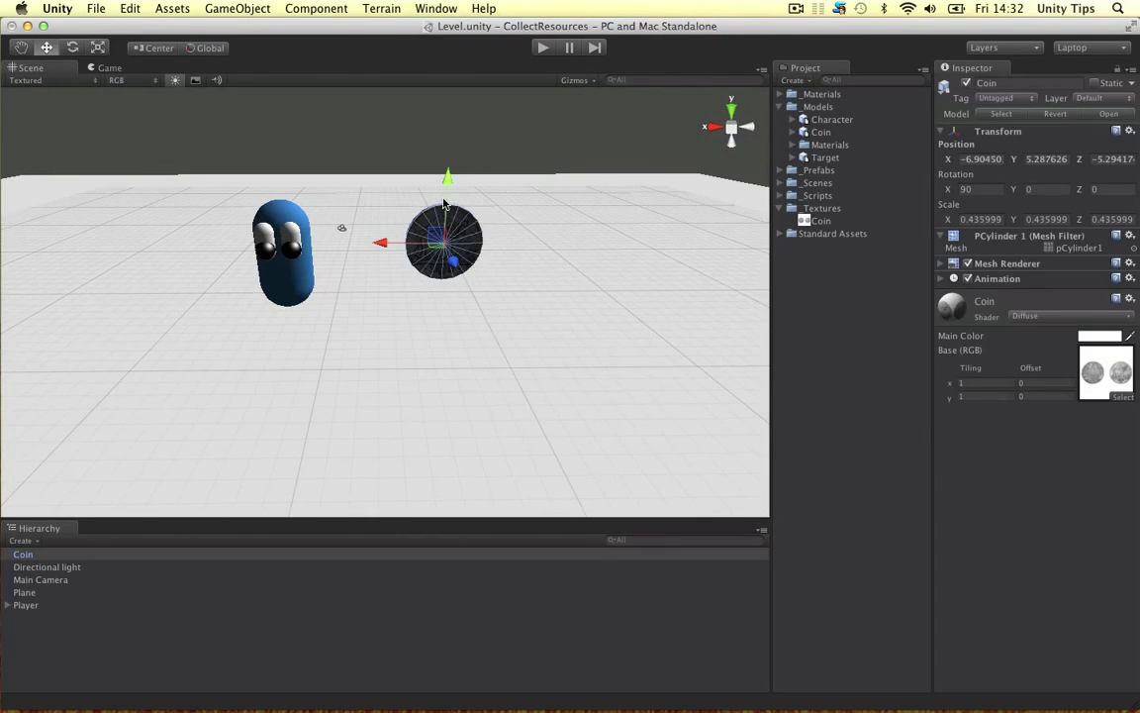
alt+drag(587, 161, 358, 258)
click(537, 155)
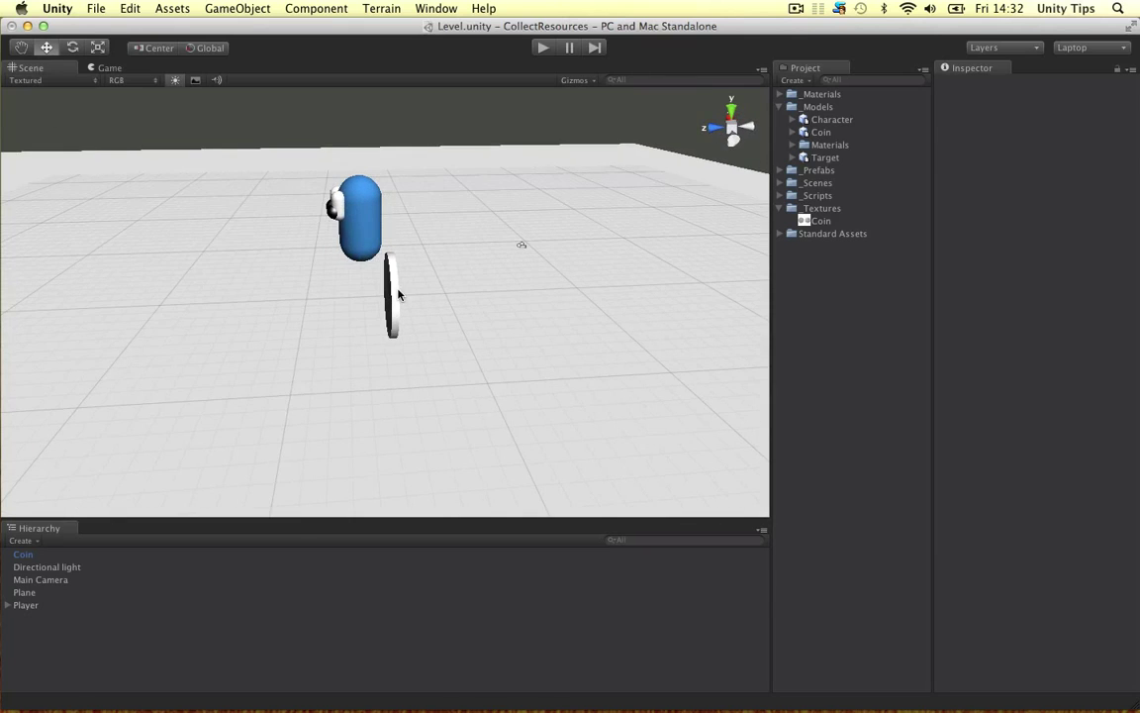
Rotate the coin about its vertical axis to about -91 degrees so the elephant face catches the light
click(388, 289)
key(e)
drag(358, 323, 444, 166)
click(446, 170)
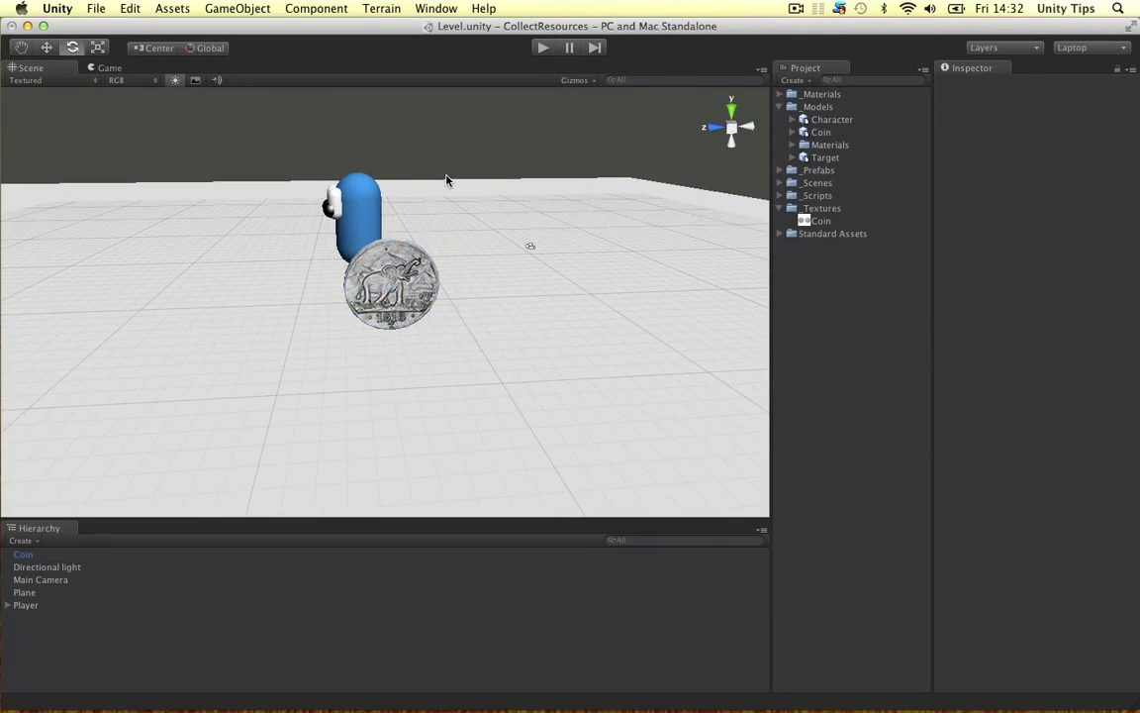
scroll(456, 176, up, 5)
middle_drag(459, 175, 430, 241)
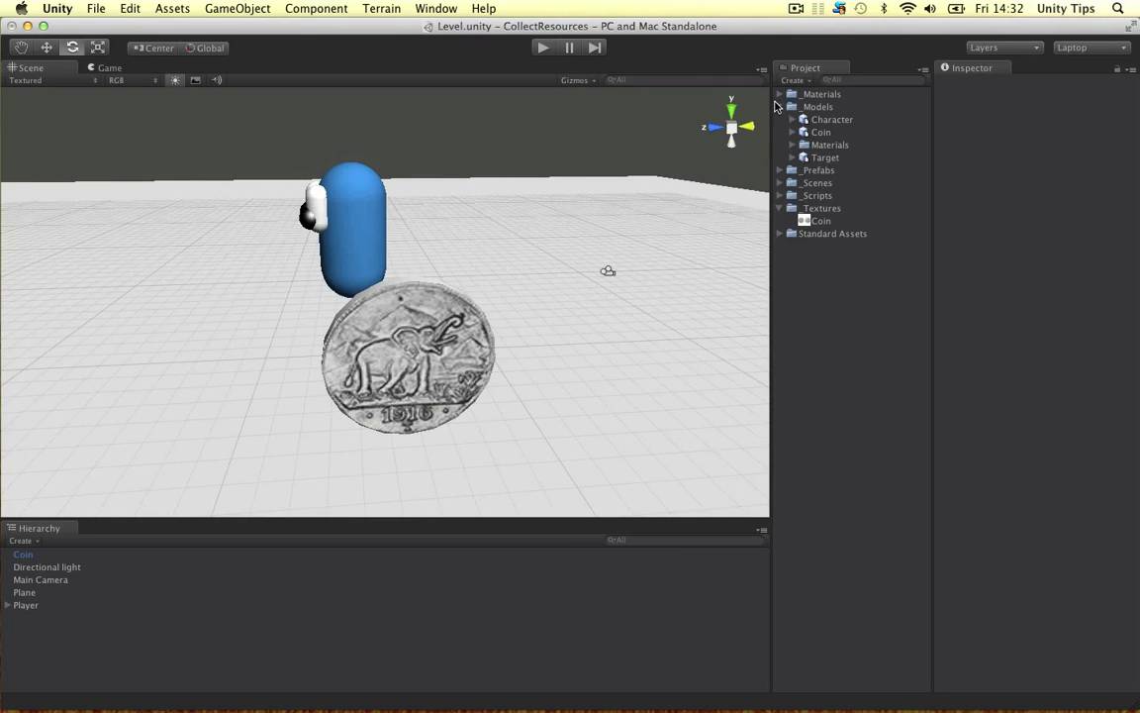
Create a new material named Coin in the _Materials folder and set its shader to Specular
right_click(827, 92)
mouse_move(948, 109)
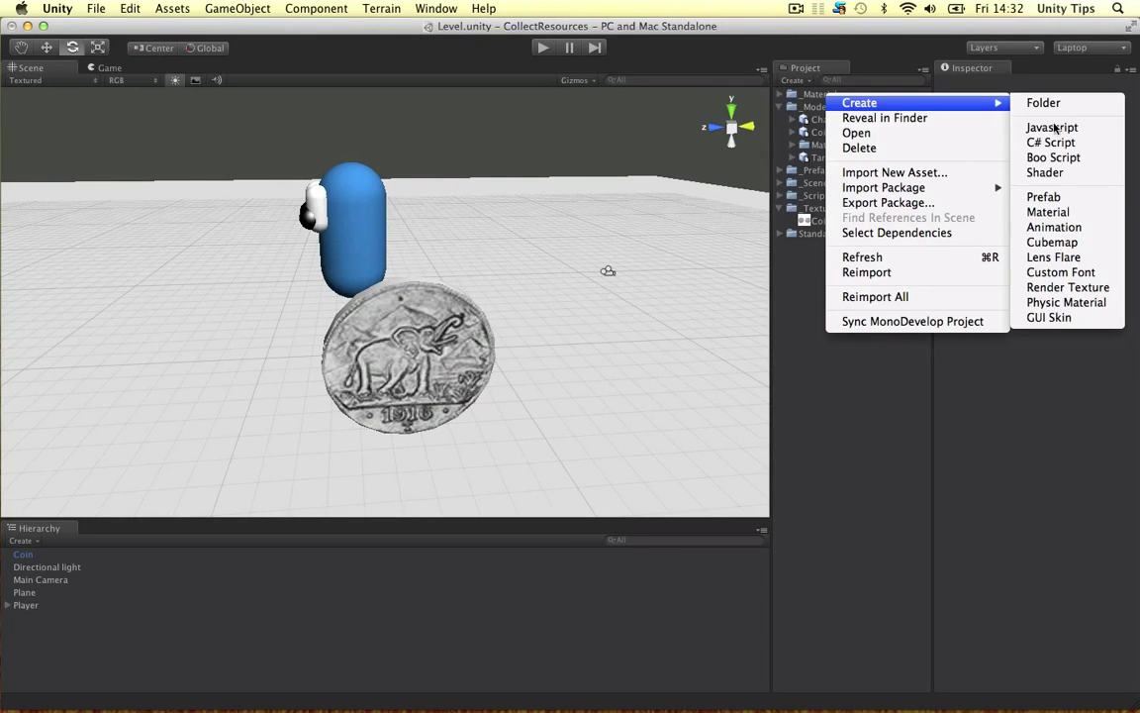
click(1047, 211)
text(Coin)
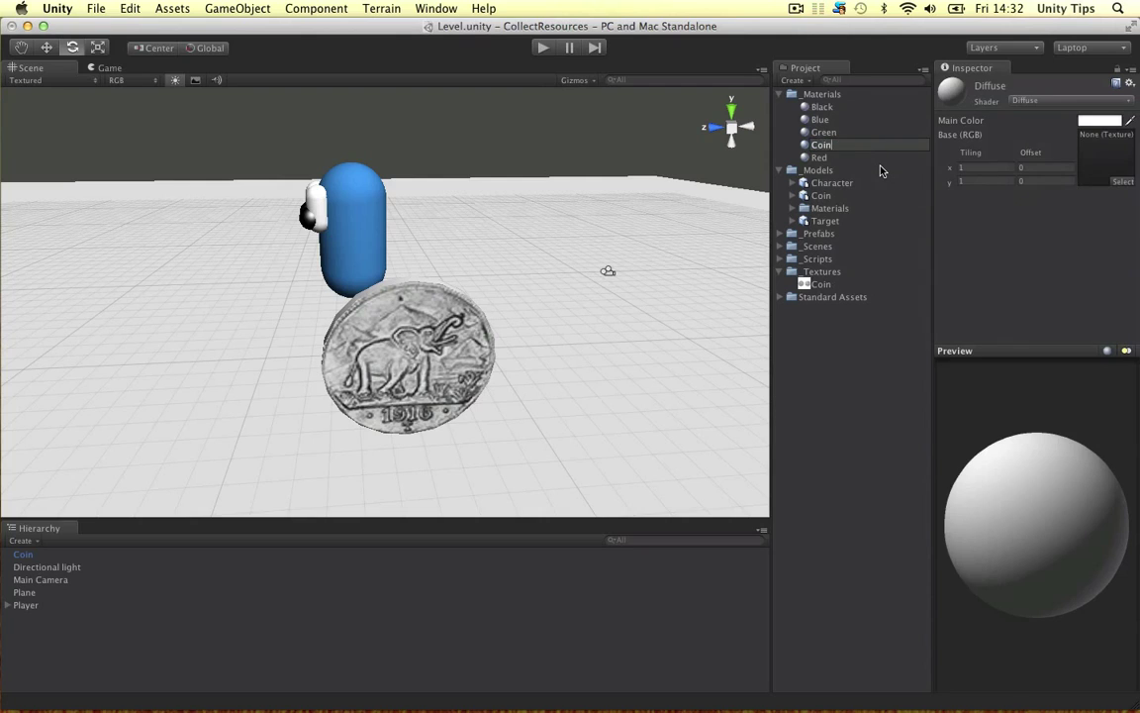
key(Return)
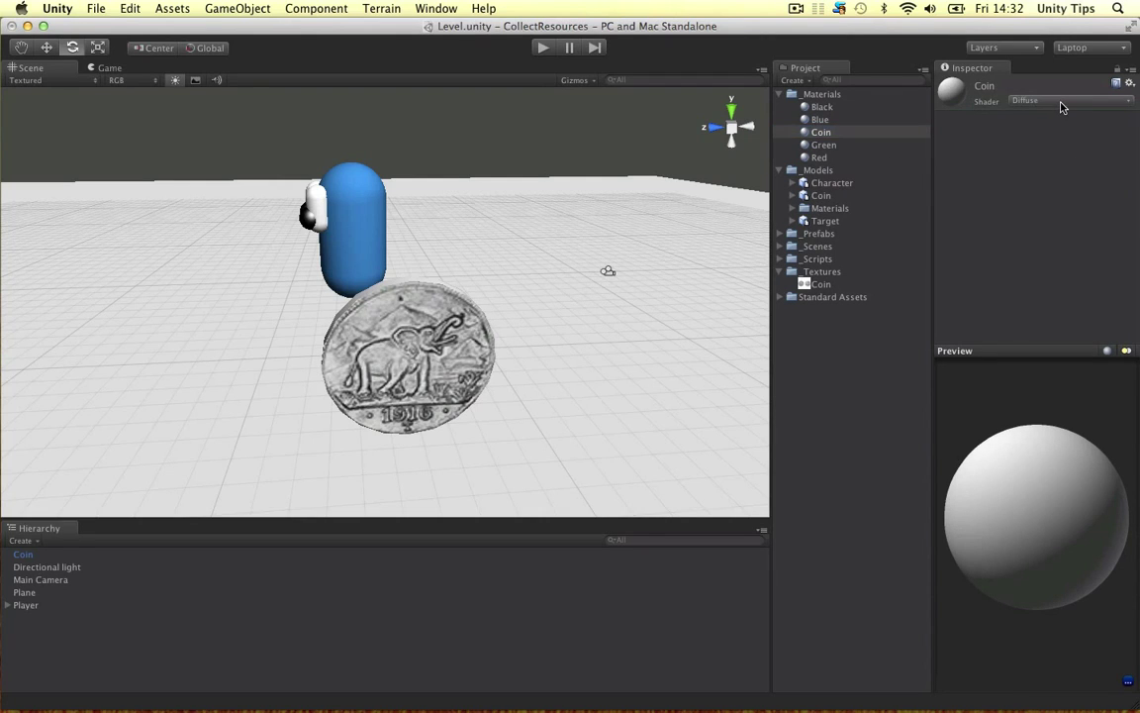
click(1052, 101)
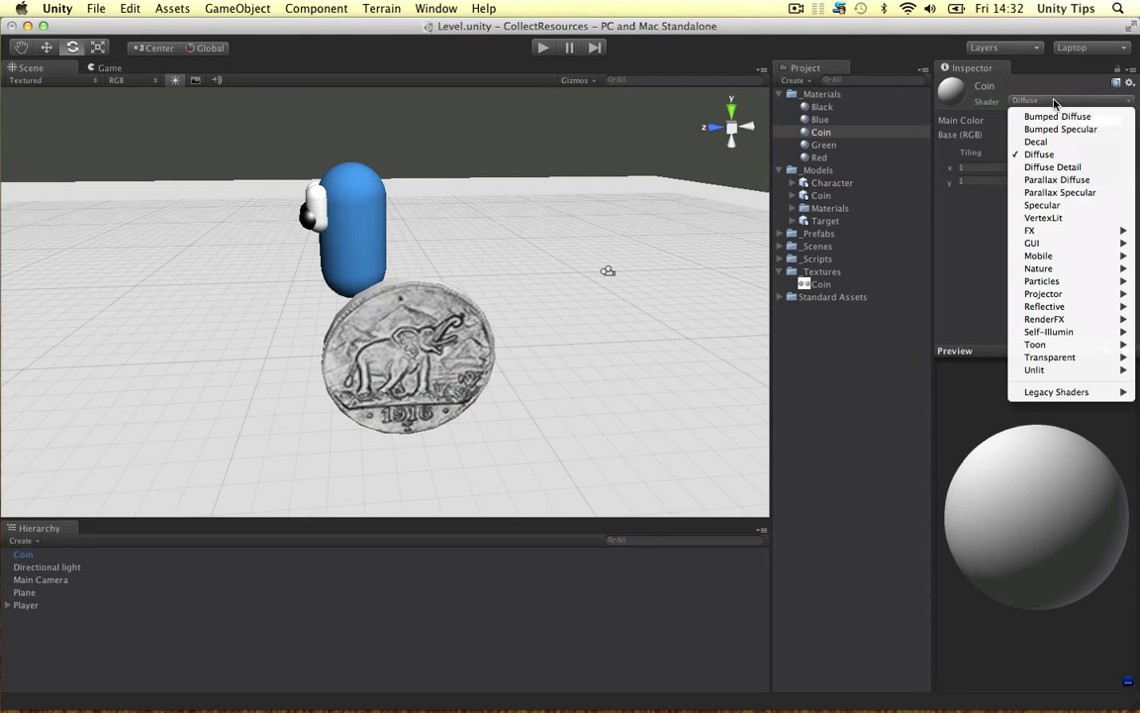
click(1055, 205)
scroll(502, 292, up, 5)
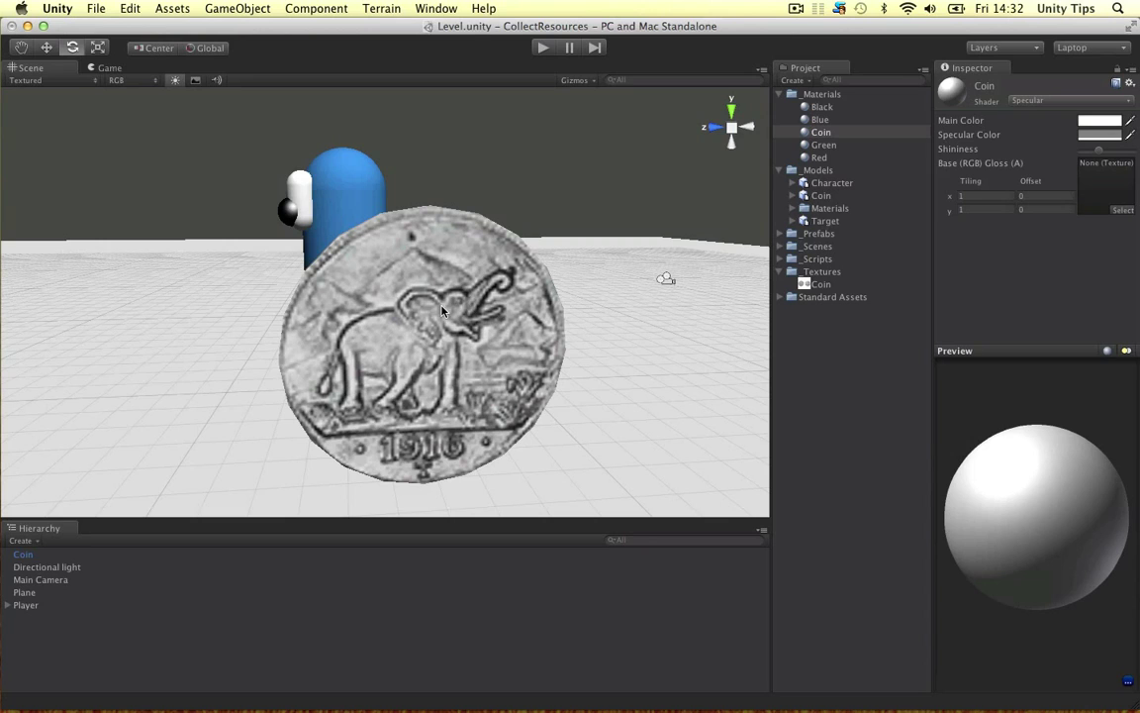
Set the Coin material's main color and specular color to light grey
click(1091, 125)
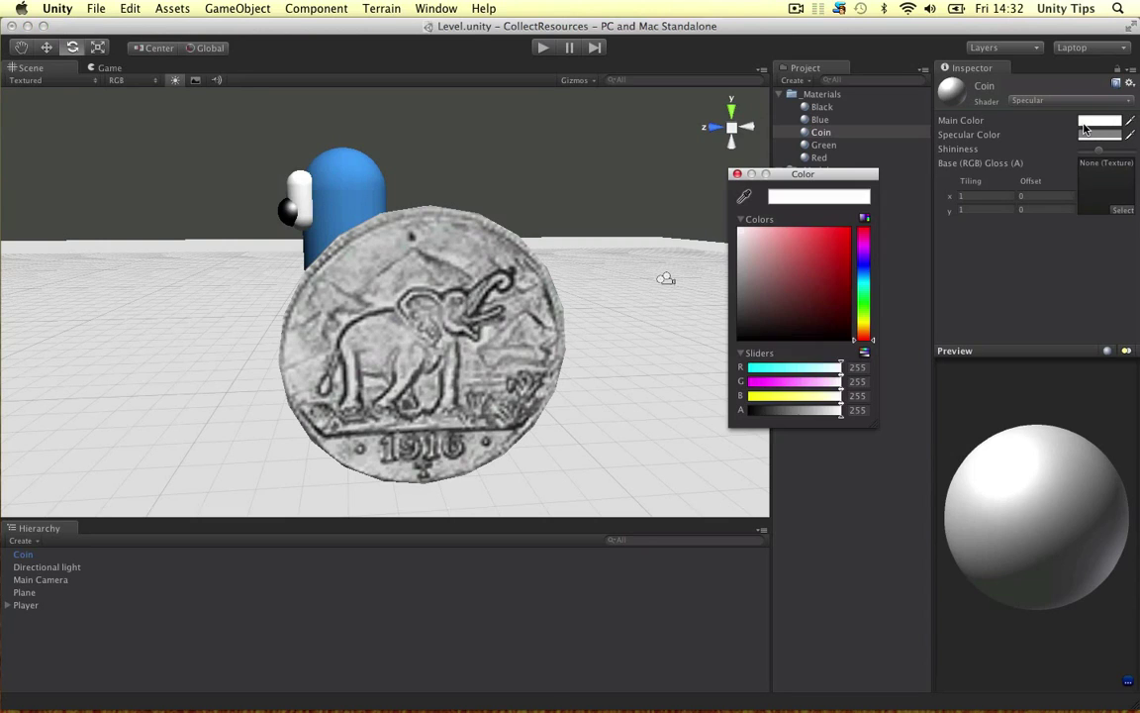
click(740, 258)
click(736, 174)
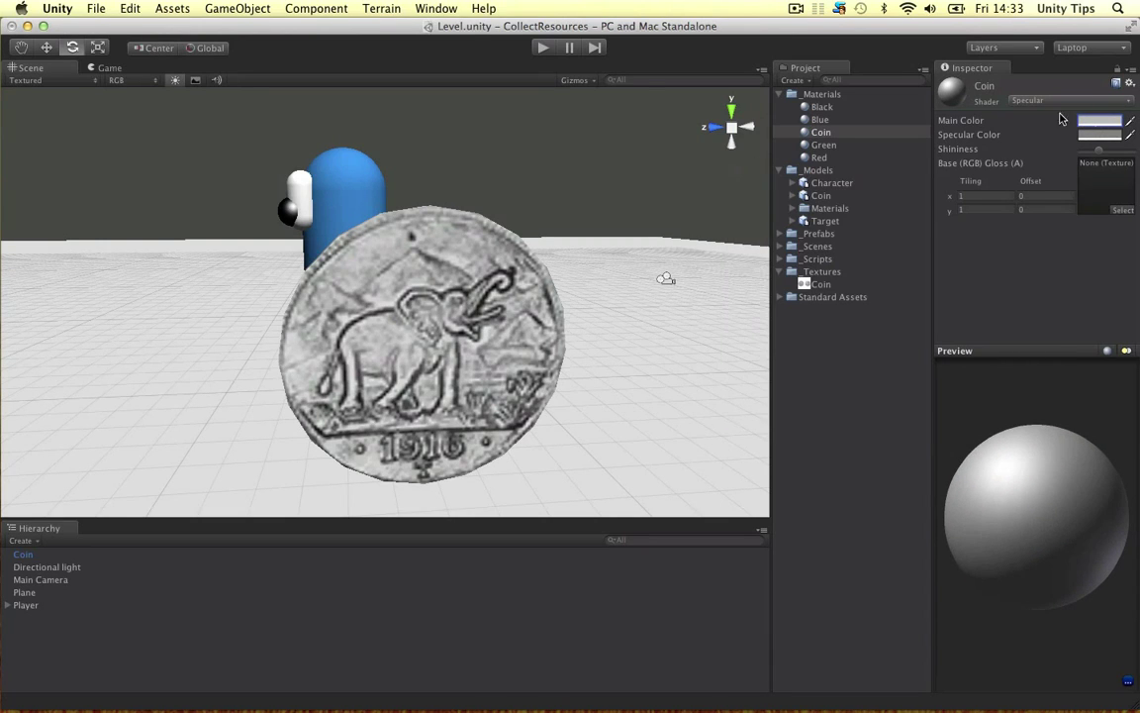
click(1095, 136)
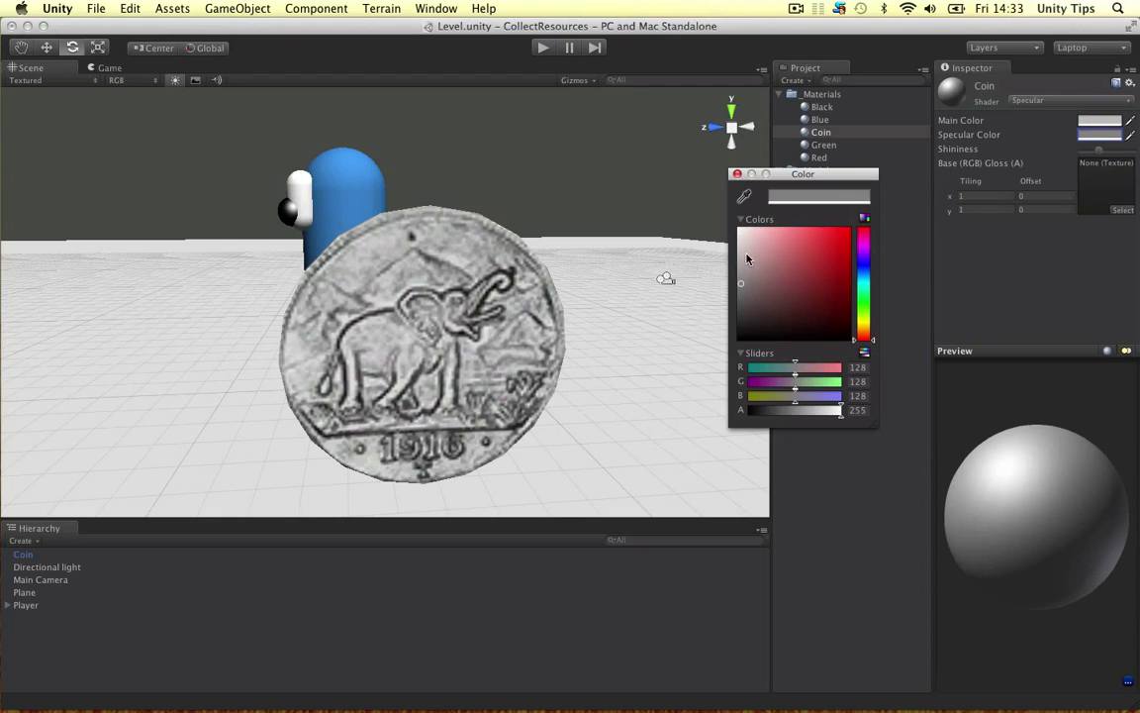
drag(747, 258, 736, 252)
click(737, 176)
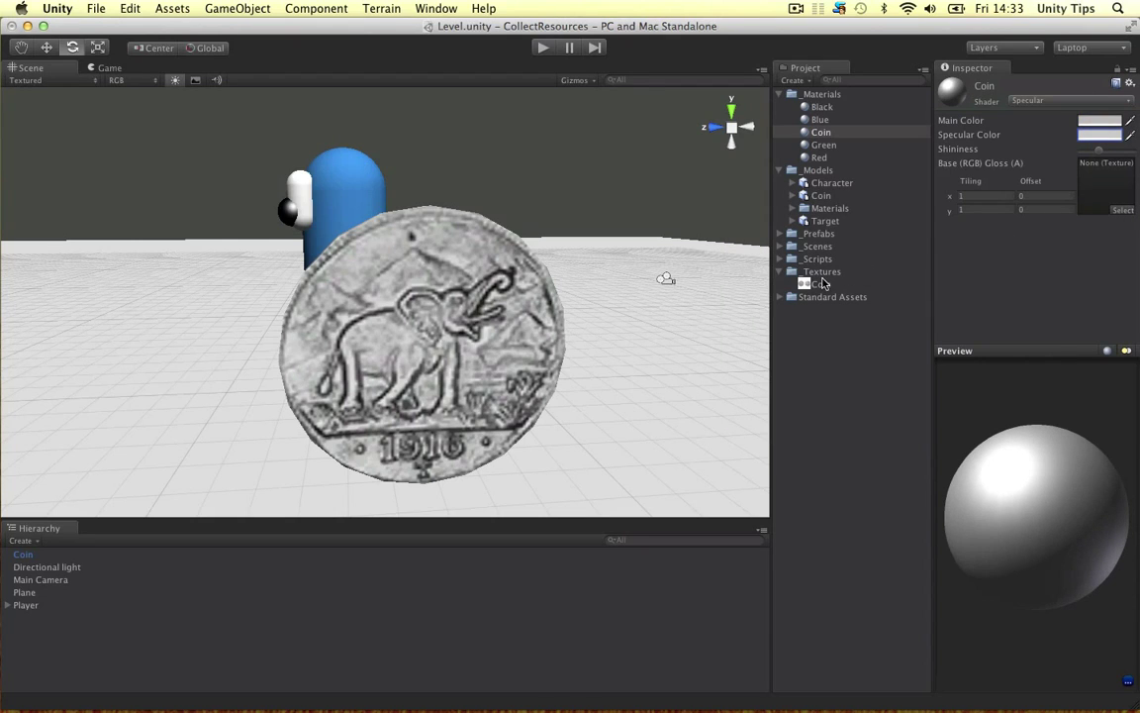
Assign the Coin texture as the material's base map and apply the material to the coin in the scene
drag(823, 283, 1114, 216)
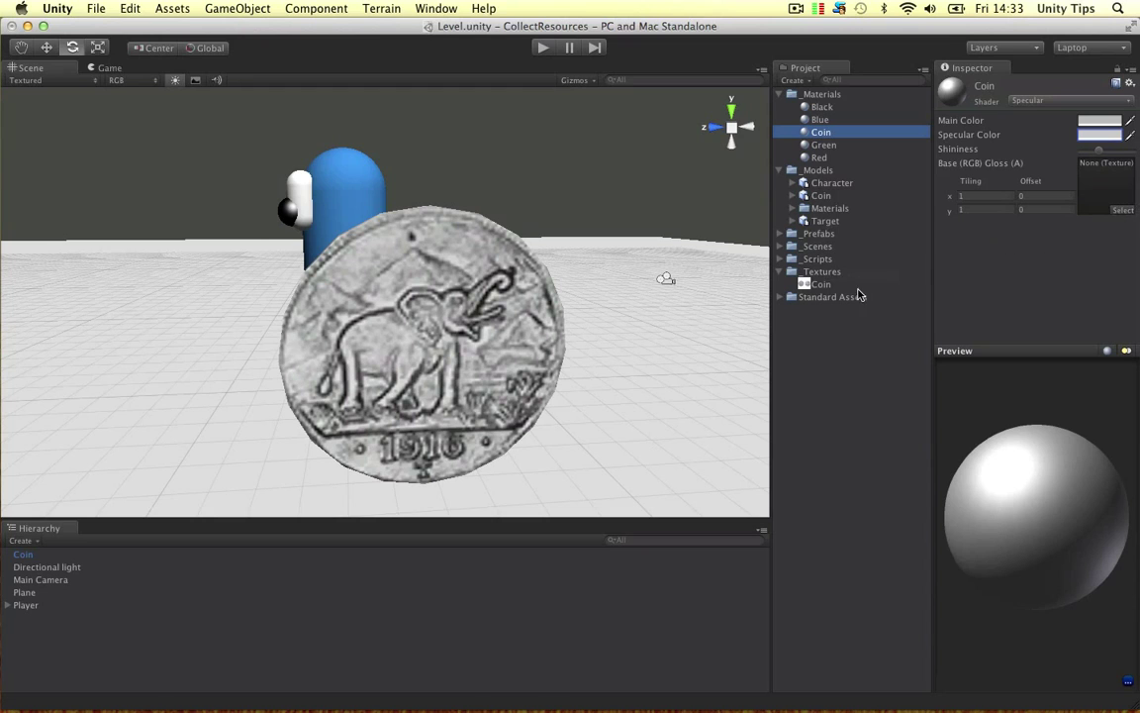
drag(875, 287, 1103, 186)
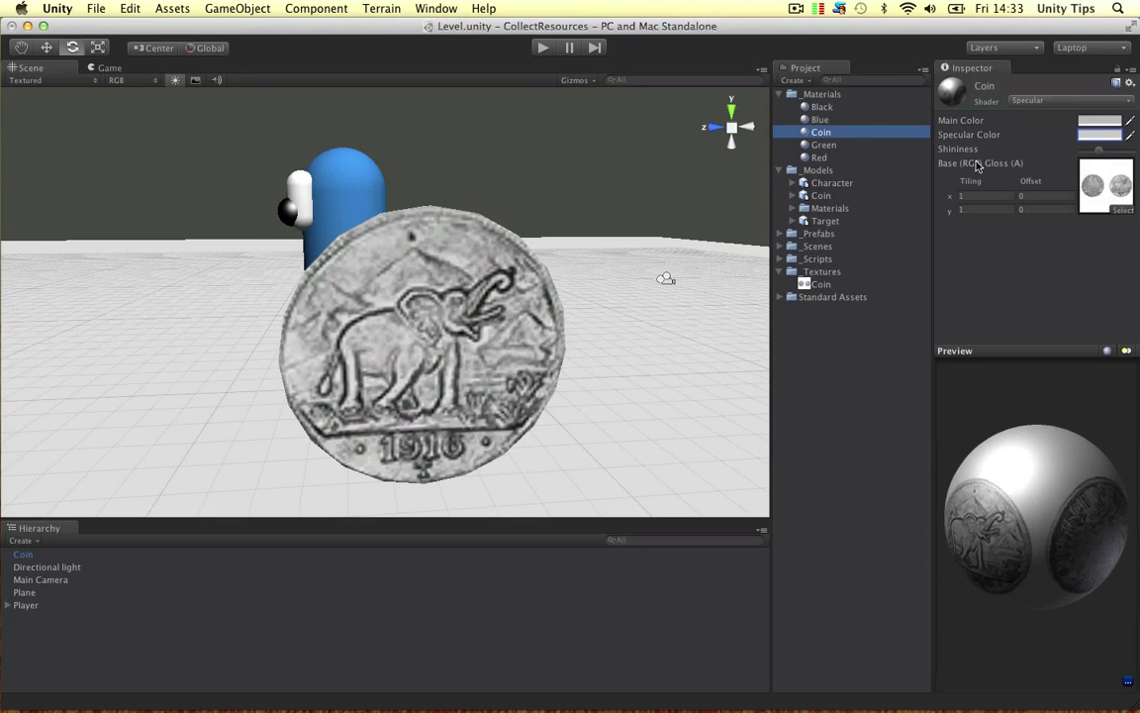
drag(832, 130, 480, 264)
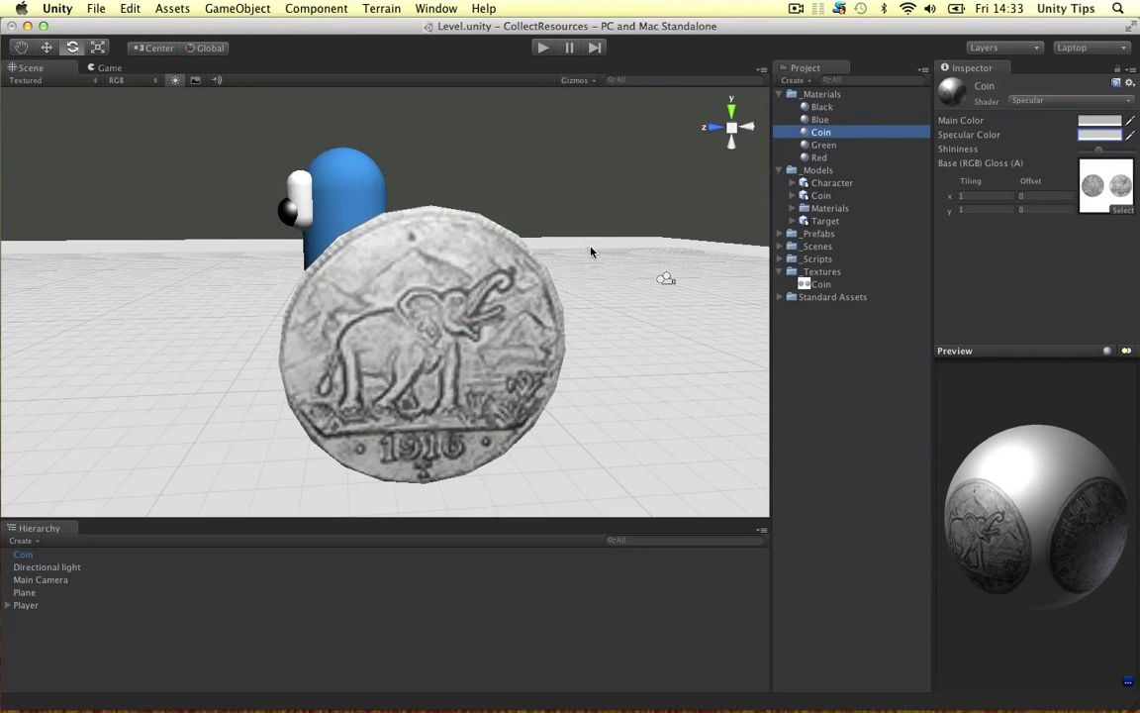
alt+drag(645, 182, 415, 291)
alt+scroll(526, 174, down, 4)
click(416, 291)
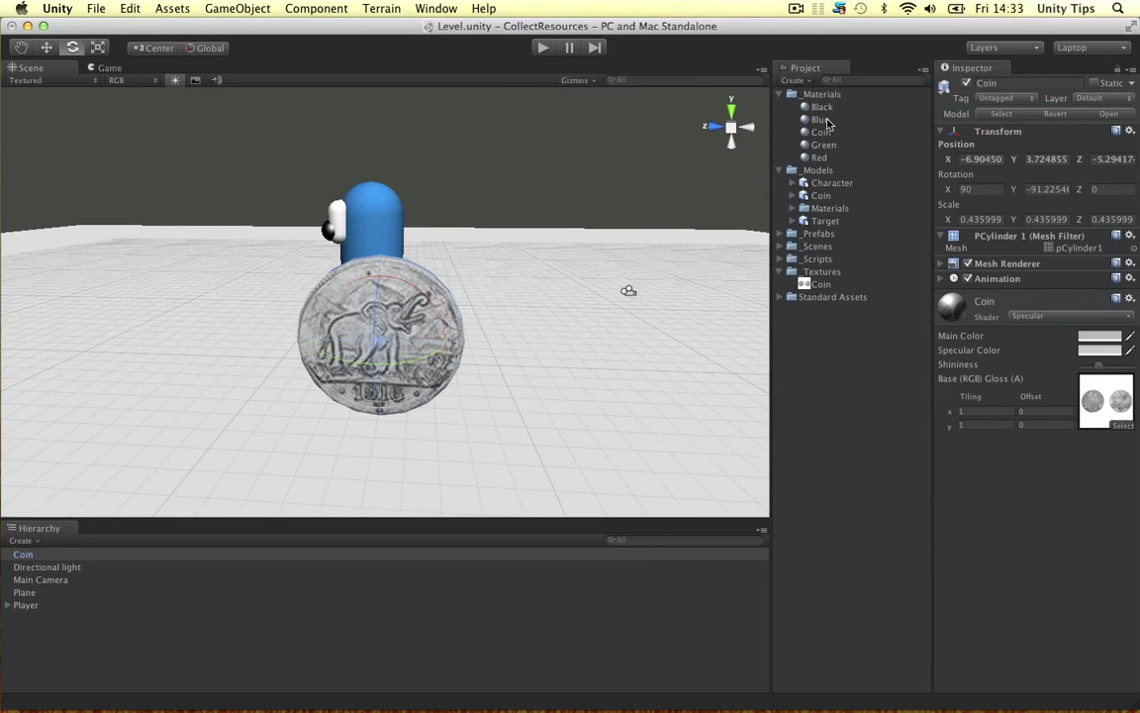
Increase the Coin material's shininess slightly and frame the coin in the scene to check it
click(821, 135)
drag(1099, 150, 1109, 152)
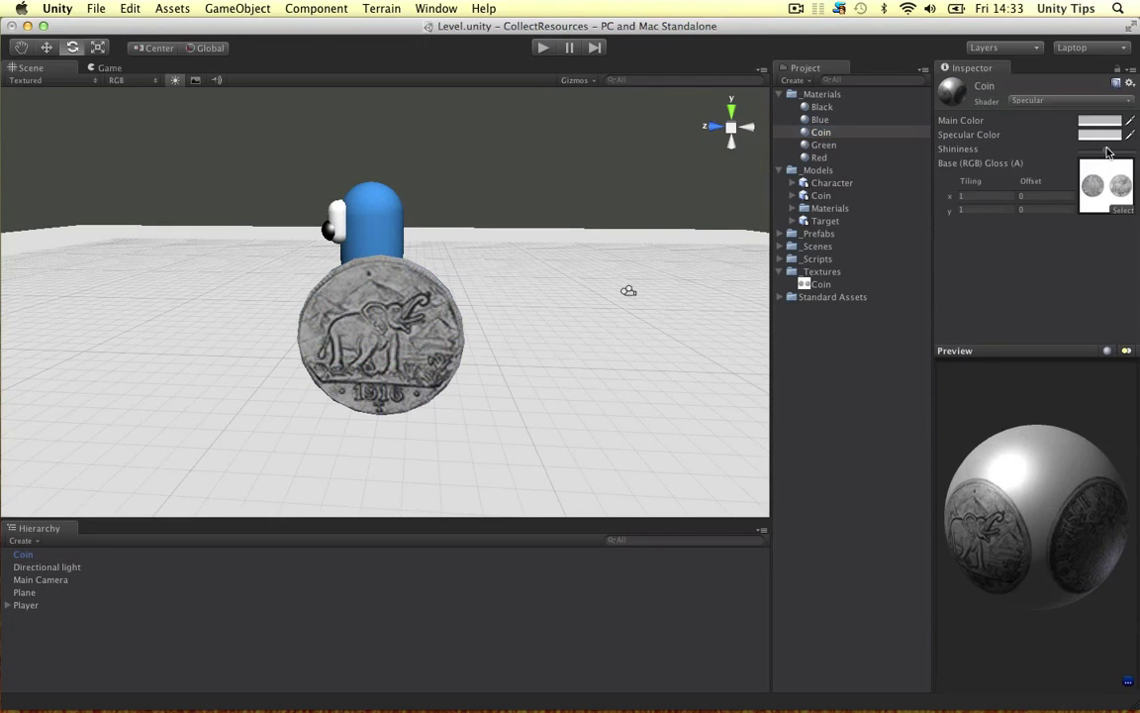
click(364, 284)
key(f)
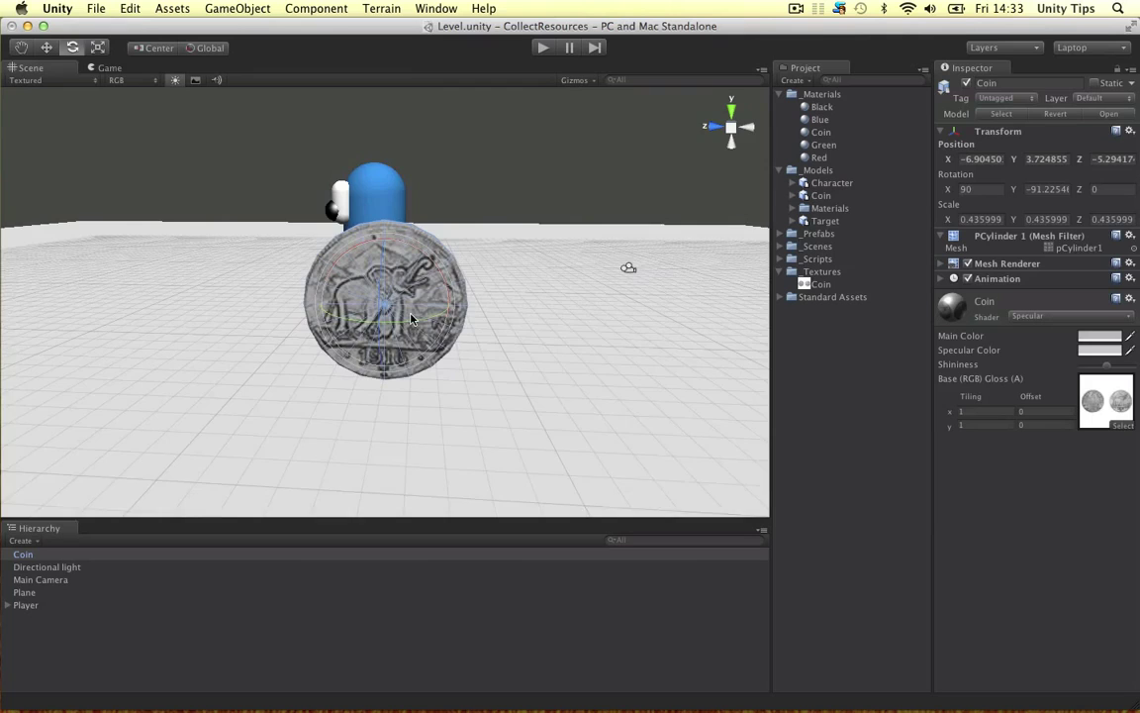
alt+drag(369, 281, 434, 240)
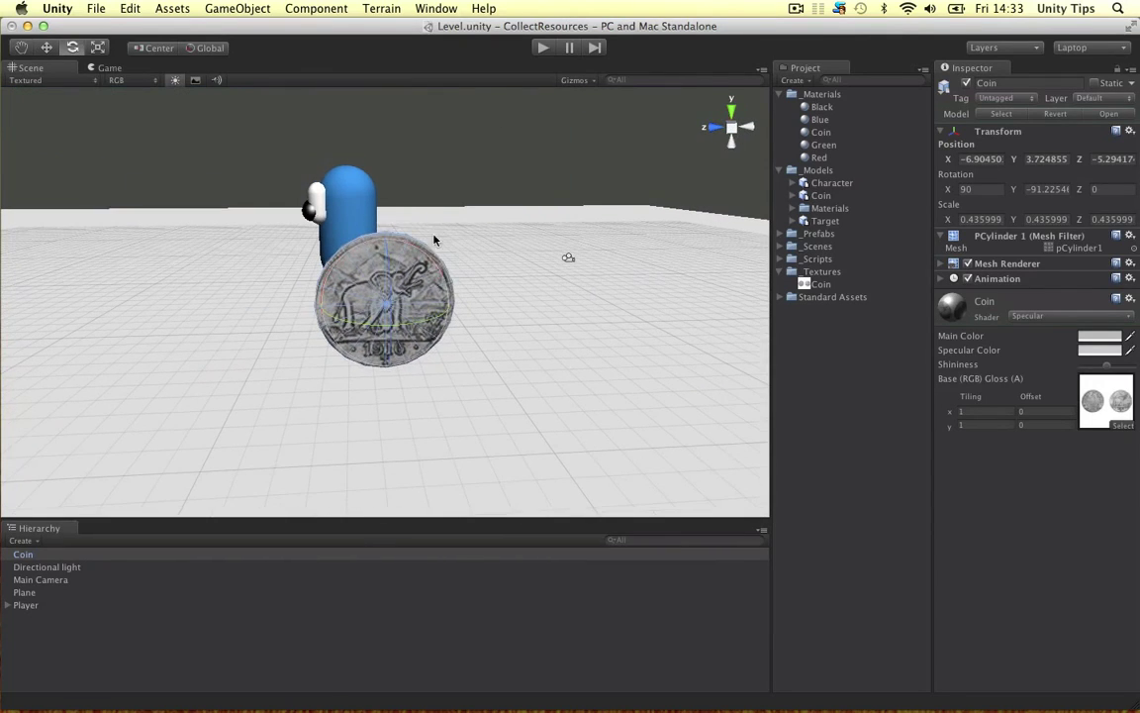
Set the coin's specular color to near-white, RGB 251, and inspect the coin from several angles
click(1106, 349)
drag(773, 269, 709, 235)
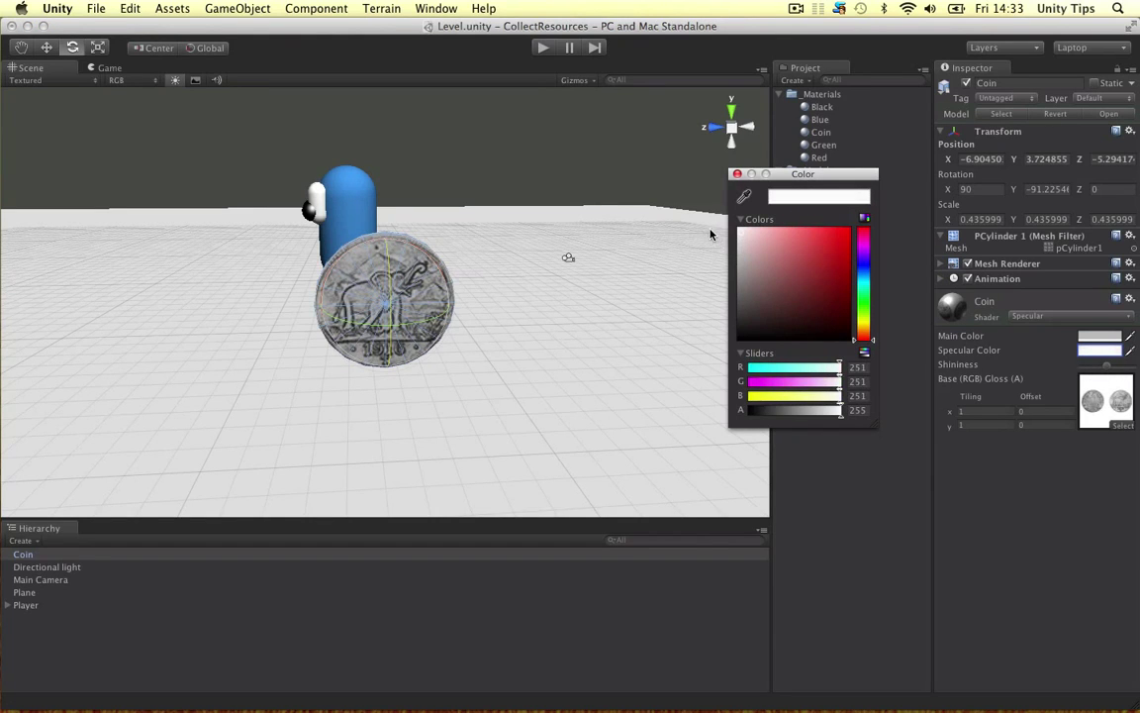
click(738, 175)
click(580, 149)
scroll(529, 180, down, 2)
alt+drag(524, 184, 413, 262)
scroll(413, 263, down, 5)
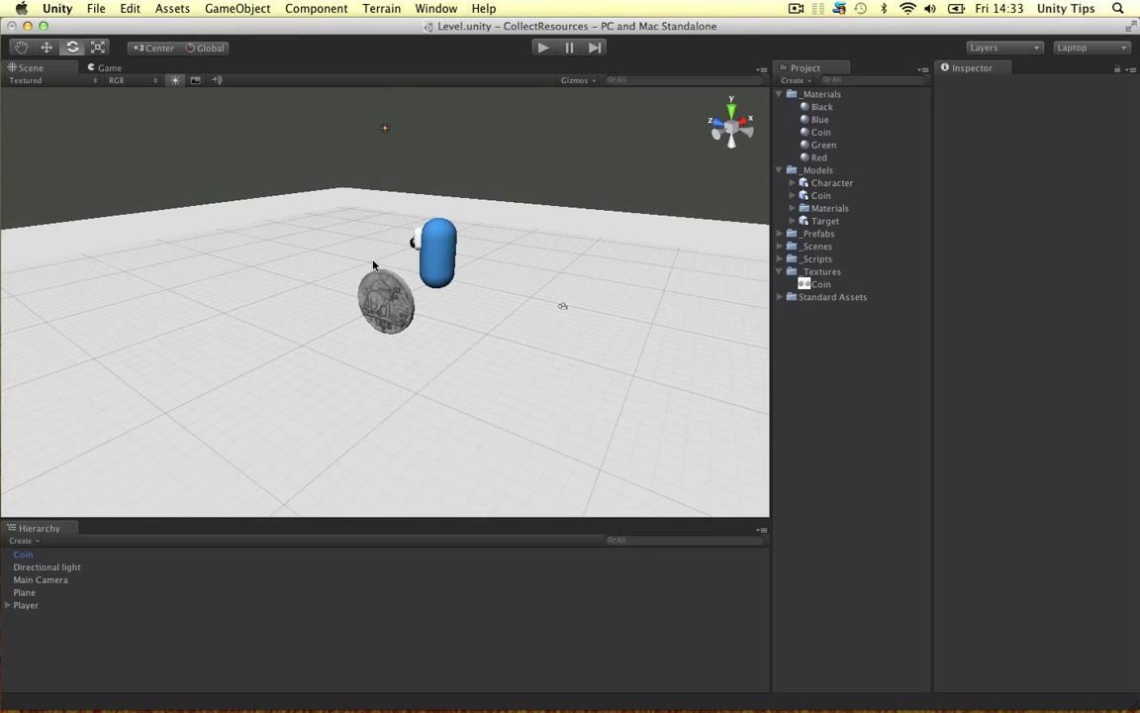
alt+drag(367, 297, 530, 269)
click(343, 310)
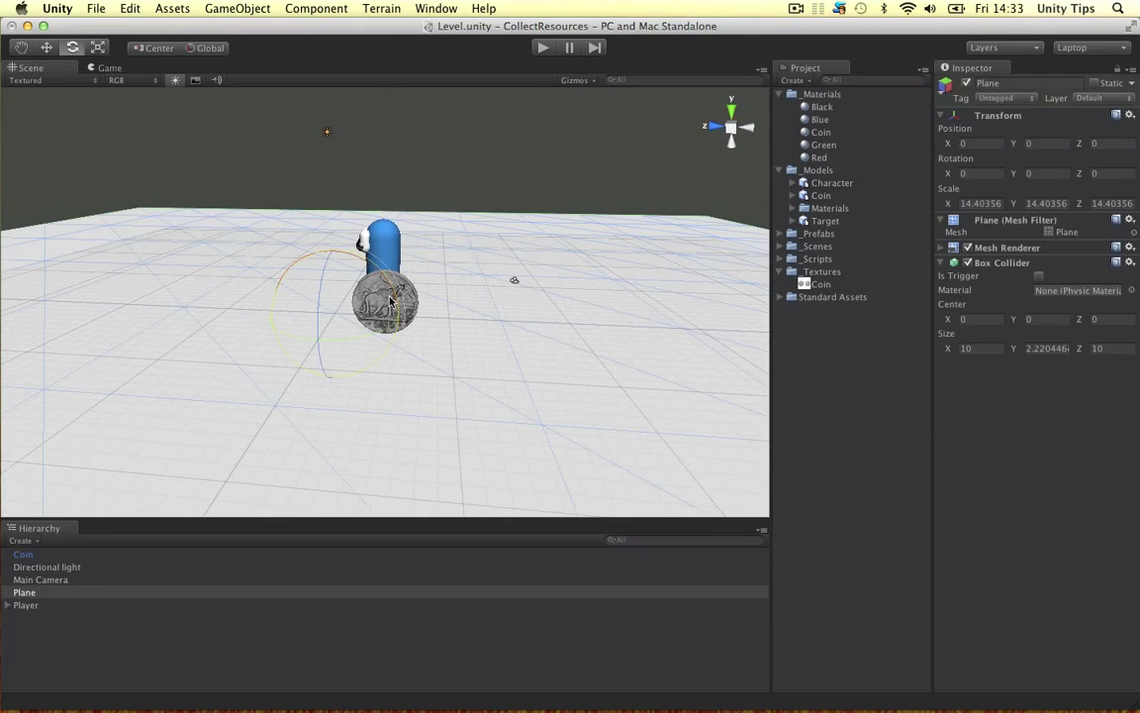
Add a point light to the scene and move it along the X axis to about -11.05, in front of the coin
alt+drag(349, 265, 465, 356)
click(237, 8)
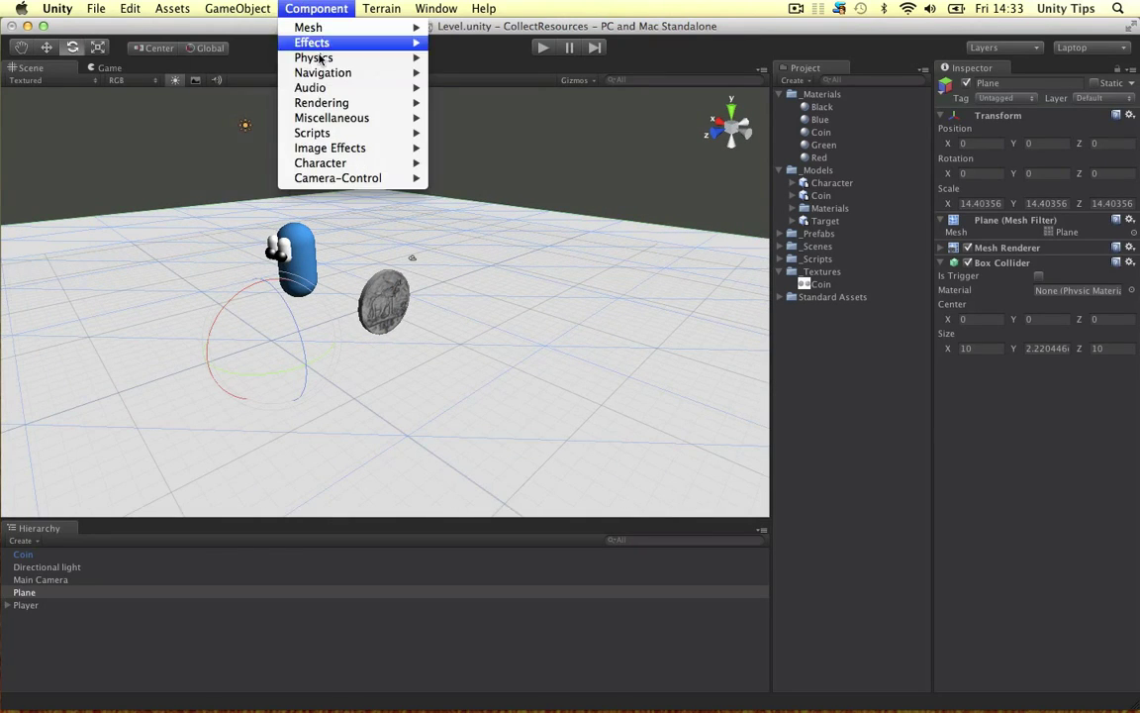
mouse_move(327, 43)
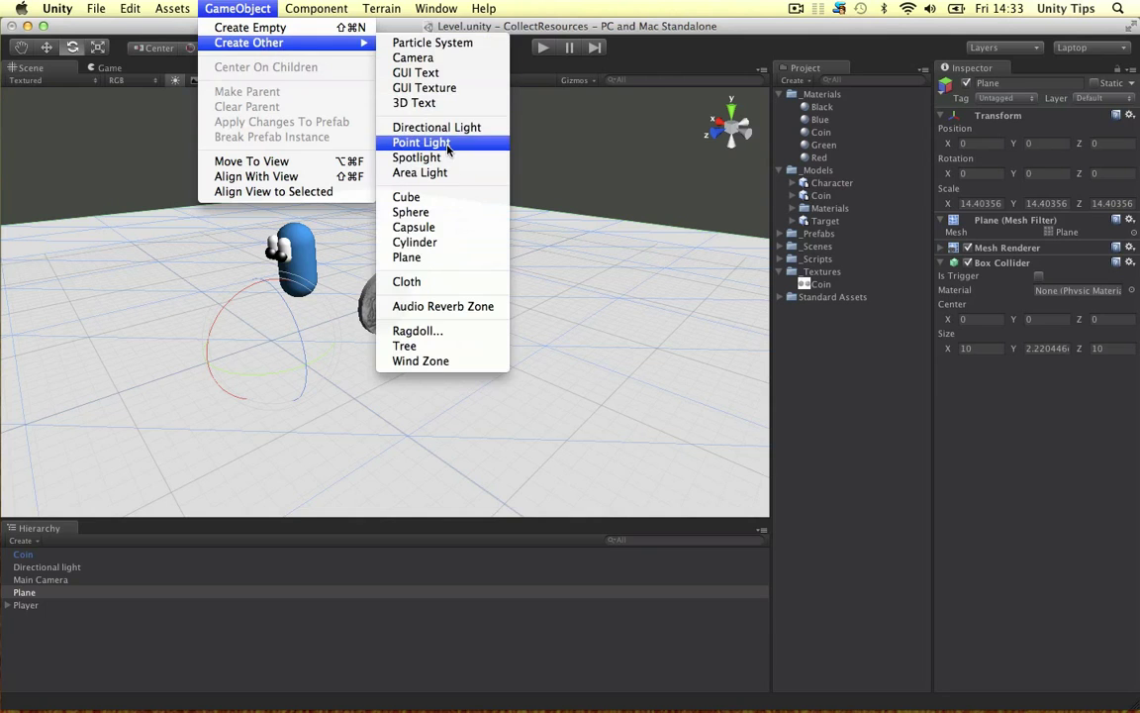
click(420, 142)
key(w)
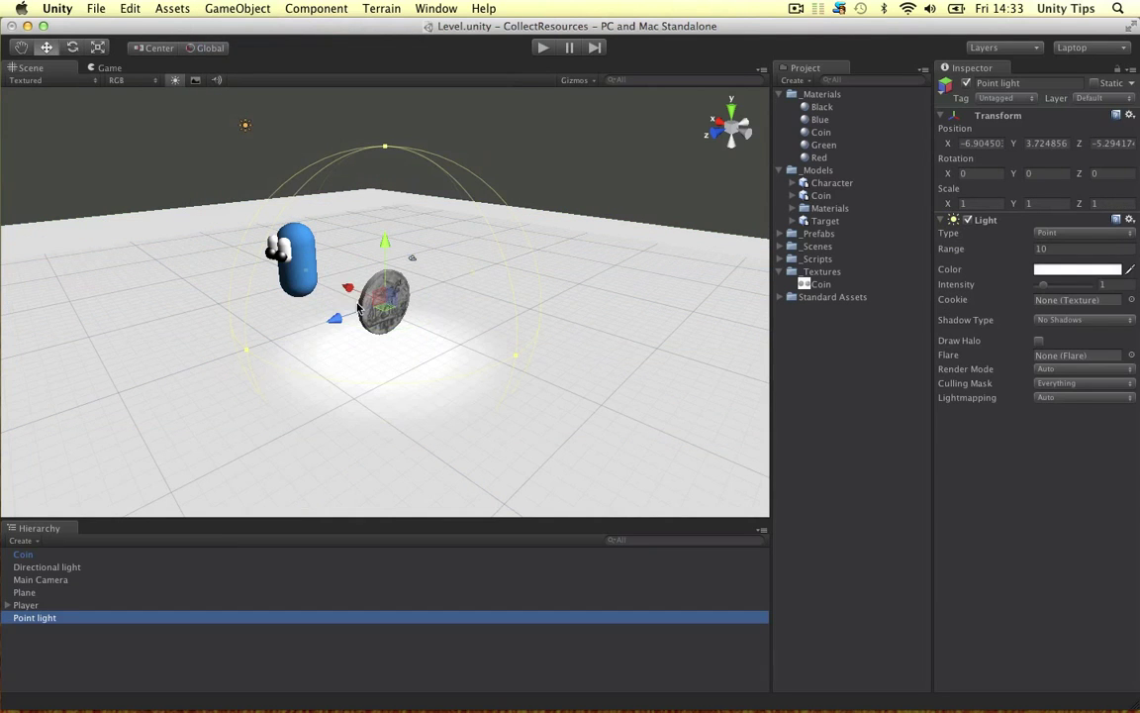
drag(323, 278, 382, 306)
Rotate the coin about its vertical axis to a Y rotation of about -94.34 to check how it catches the point light
alt+drag(465, 272, 419, 268)
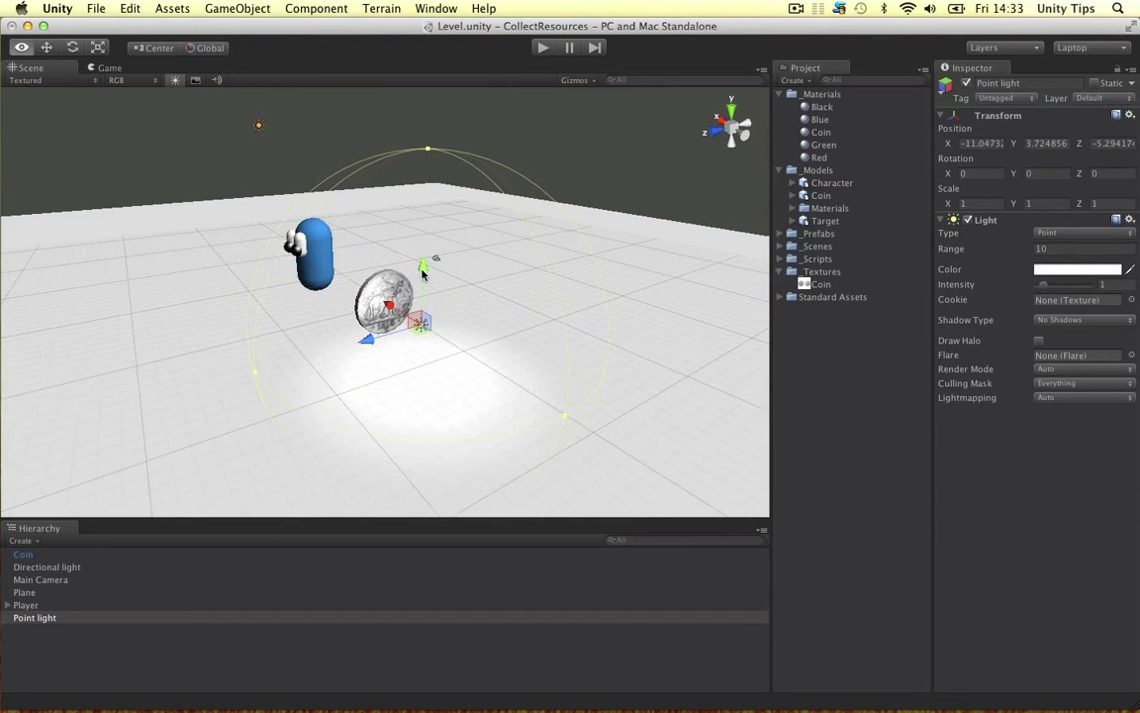
scroll(422, 268, up, 6)
click(383, 259)
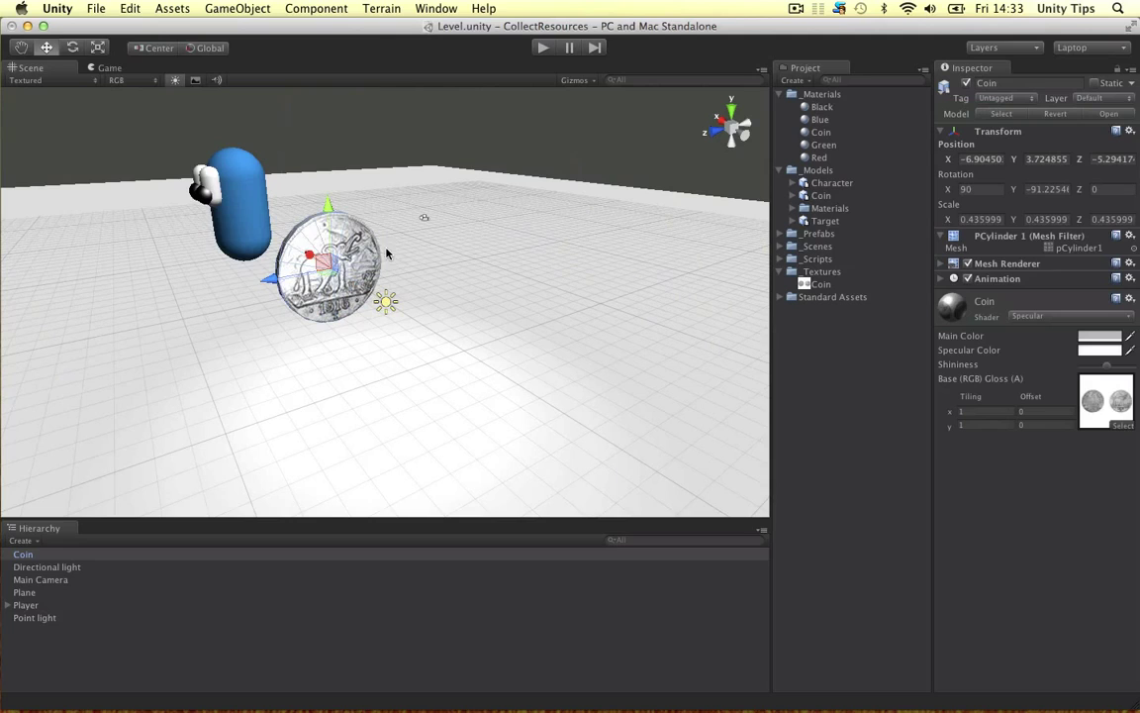
key(e)
drag(274, 295, 639, 261)
alt+drag(441, 297, 393, 253)
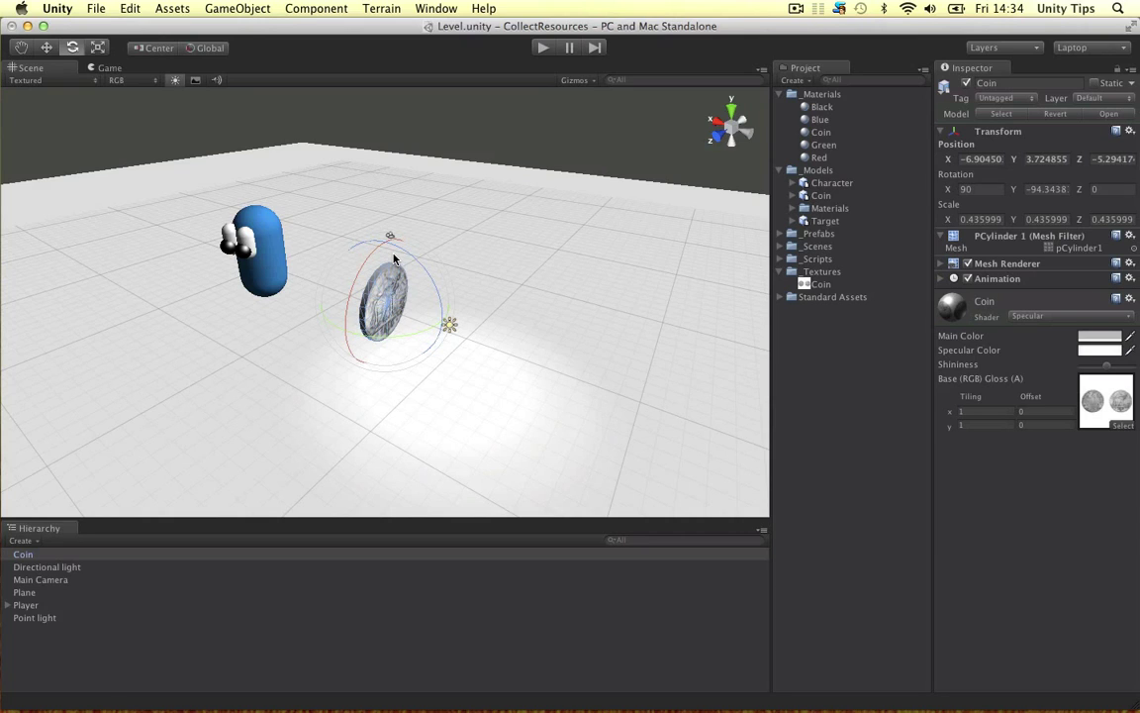
Play-test the level to check the lit coin in game, stop playback, and inspect the coin in the scene with nothing selected
click(542, 48)
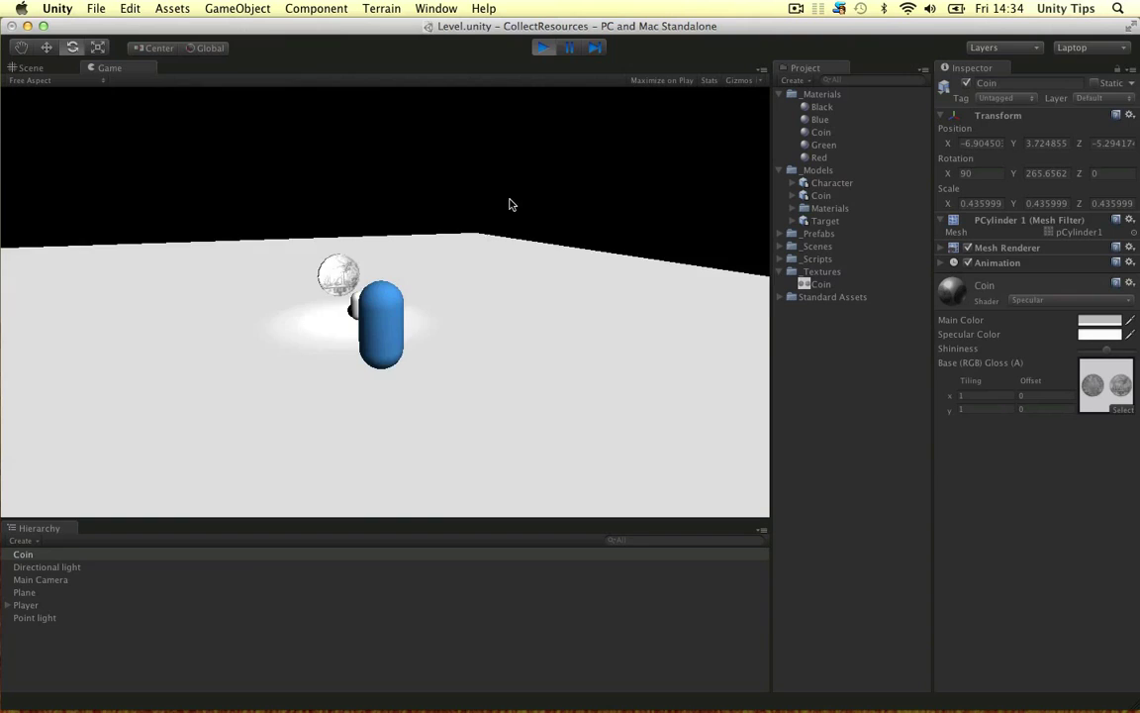
click(544, 48)
click(608, 112)
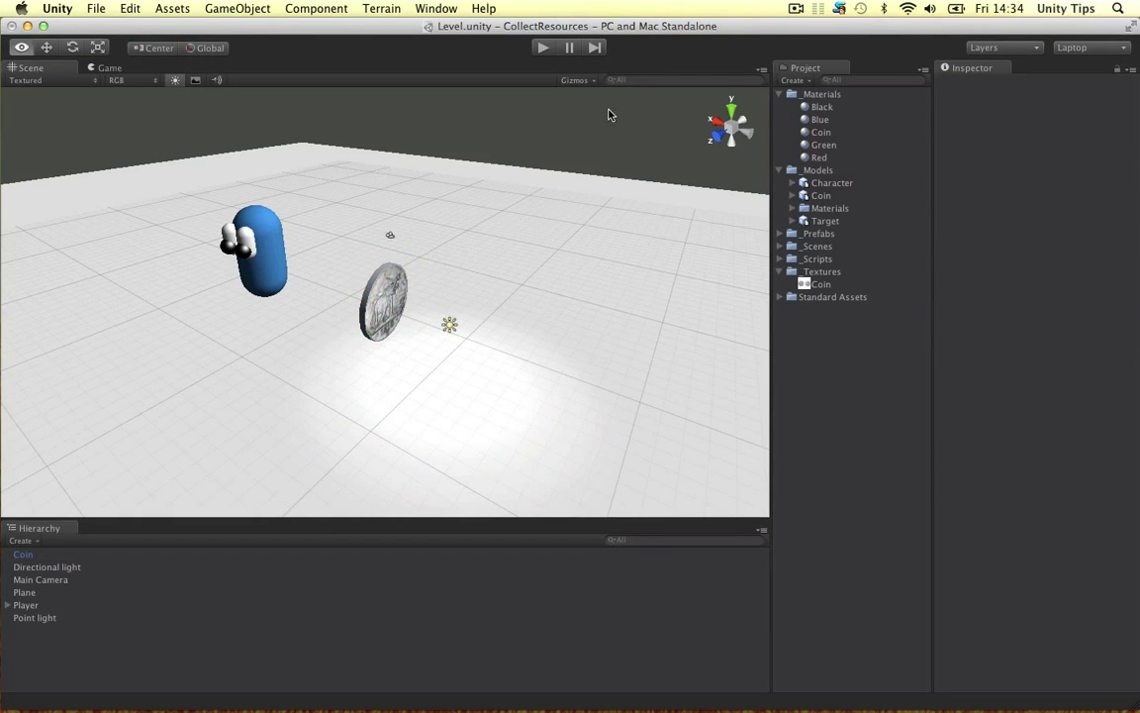
alt+drag(608, 112, 441, 236)
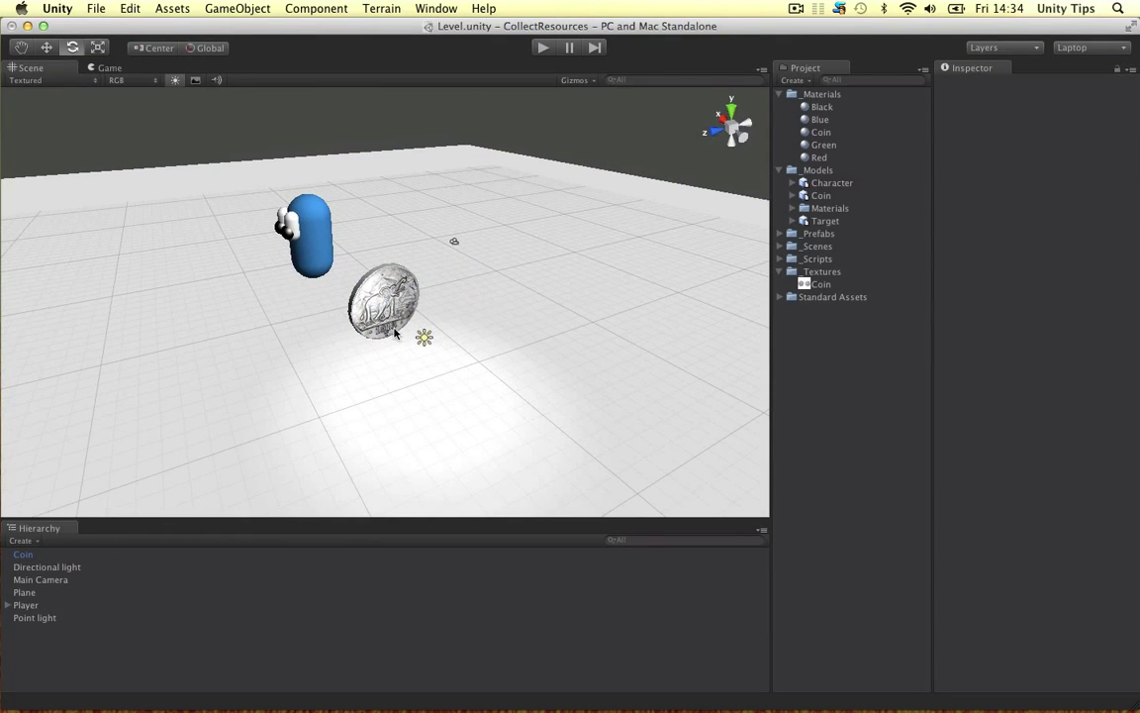